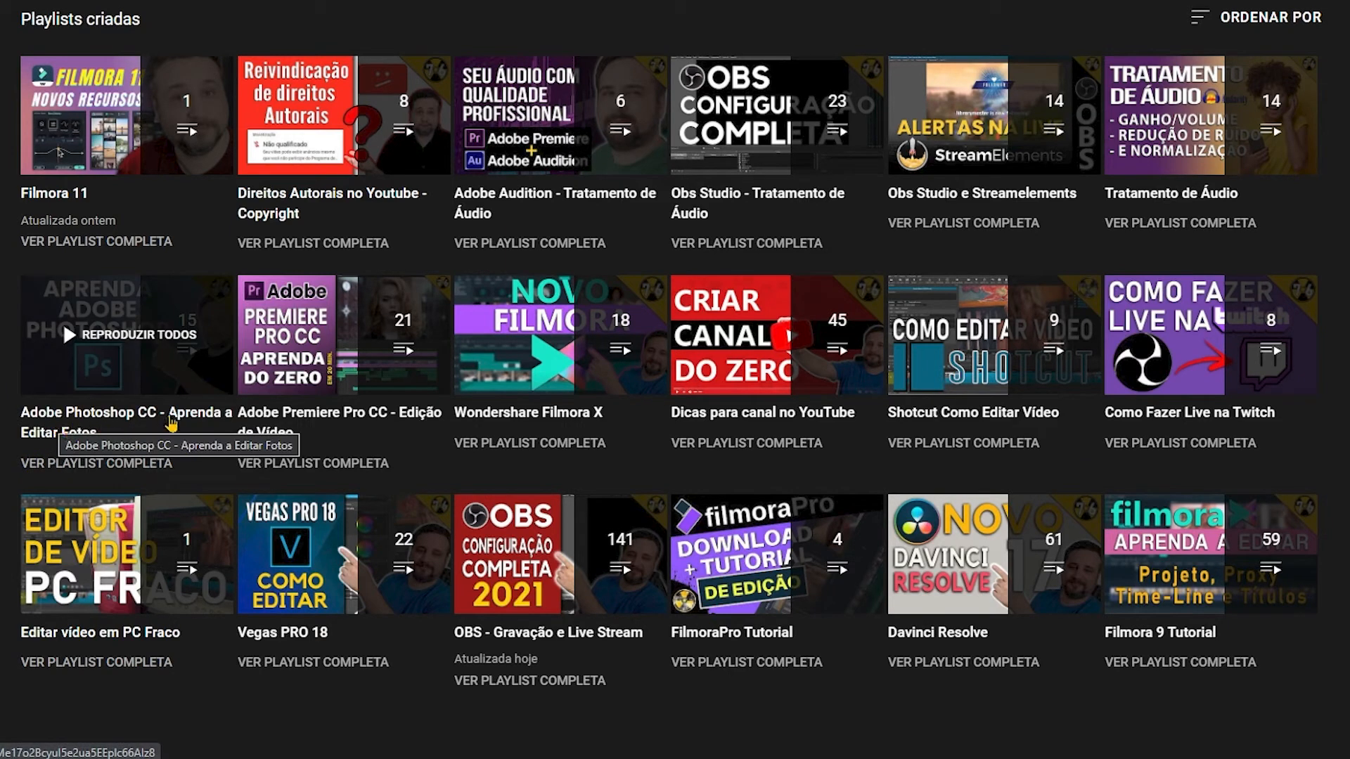
Open the full playlist "Adobe Photoshop CC - Aprenda a Editar Fotos" and look through its videos.
{"action": "left_click", "coordinate": [97, 465]}
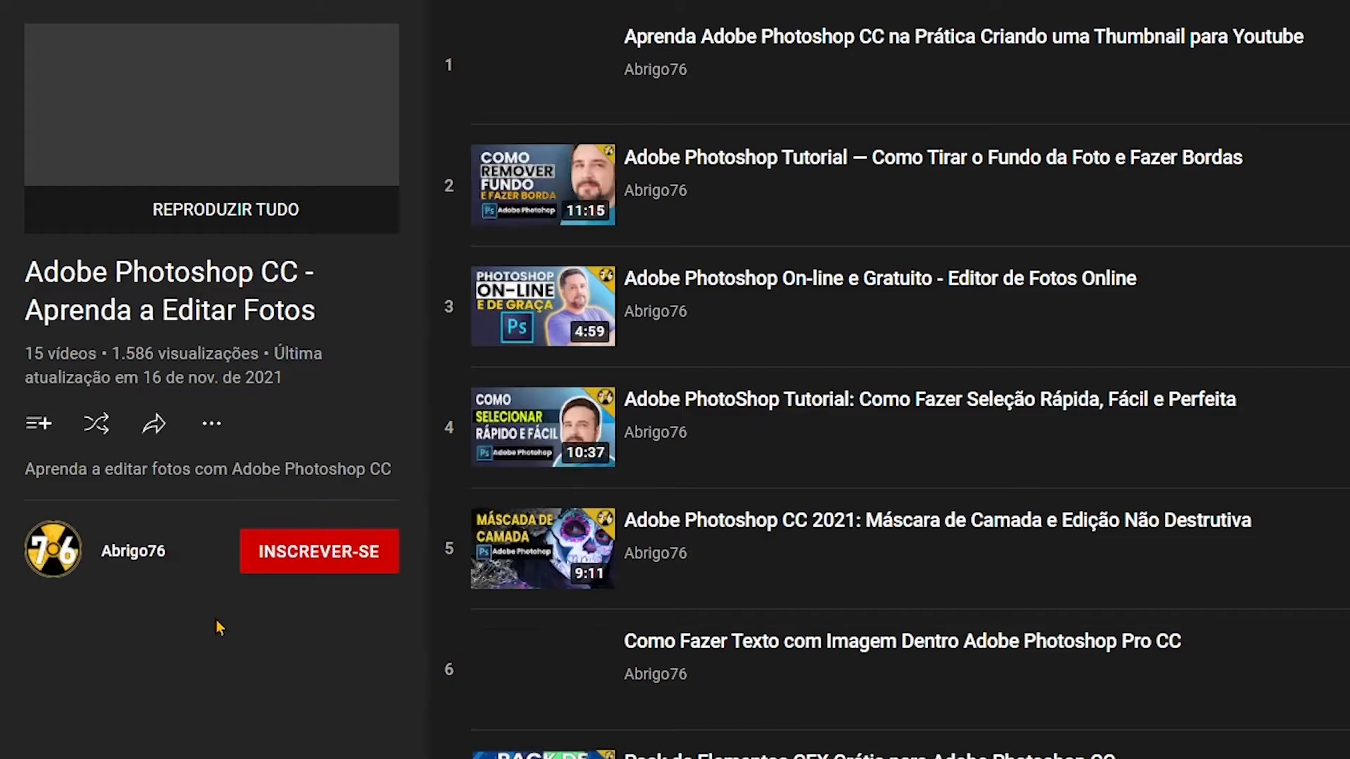
{"action": "scroll", "coordinate": [935, 698], "scroll_direction": "down", "scroll_amount": 8}
{"action": "scroll", "coordinate": [935, 699], "scroll_direction": "up", "scroll_amount": 8}
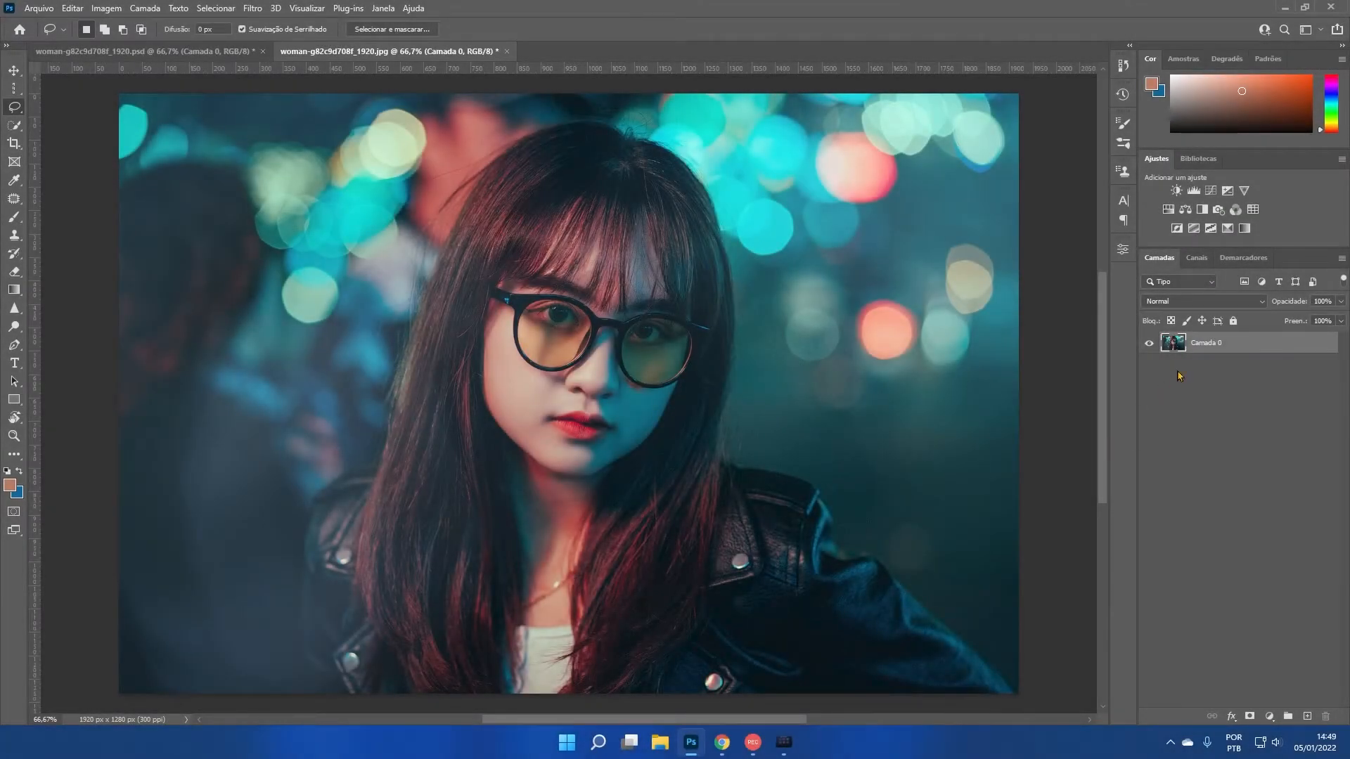
Choose the Brush tool and set its size to 14 px and its hardness to 50%.
{"action": "left_click", "coordinate": [14, 71]}
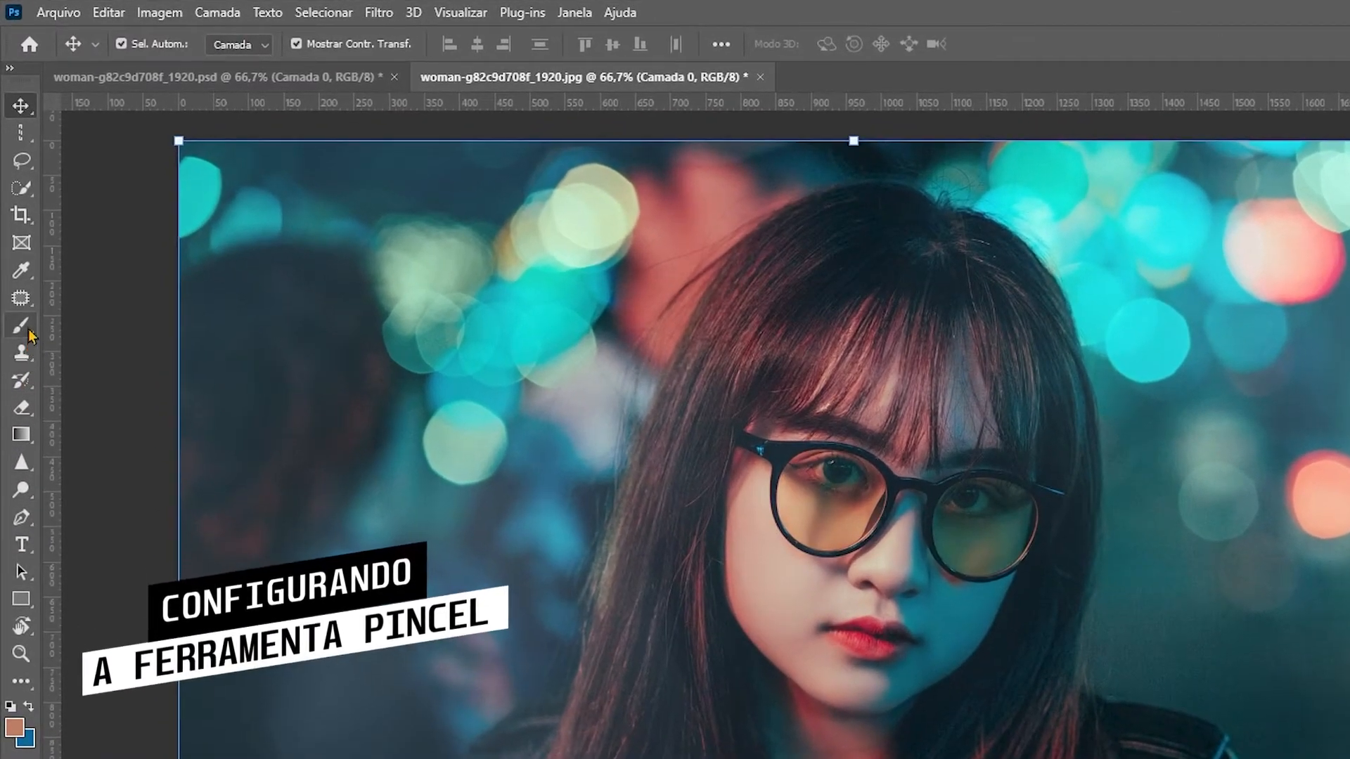
{"action": "left_click", "coordinate": [15, 224]}
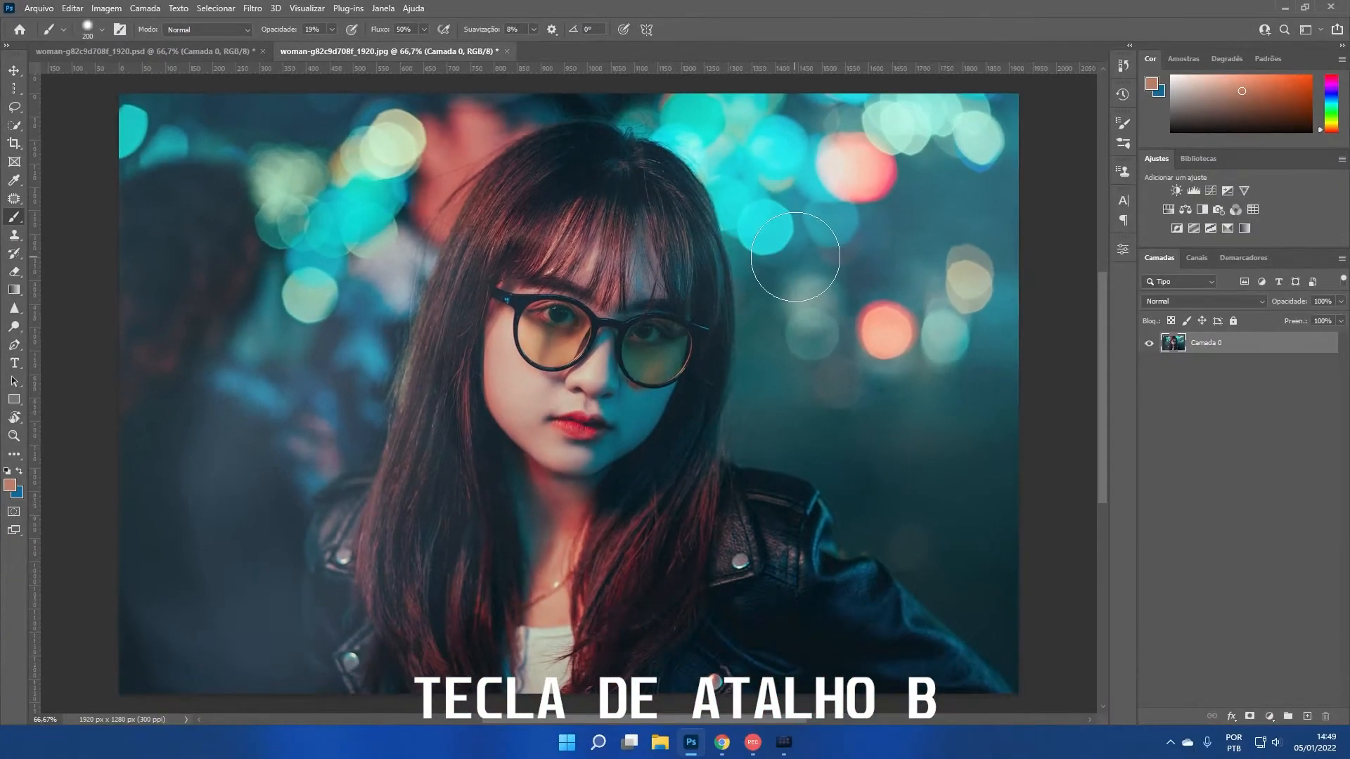
{"action": "right_click", "coordinate": [980, 316]}
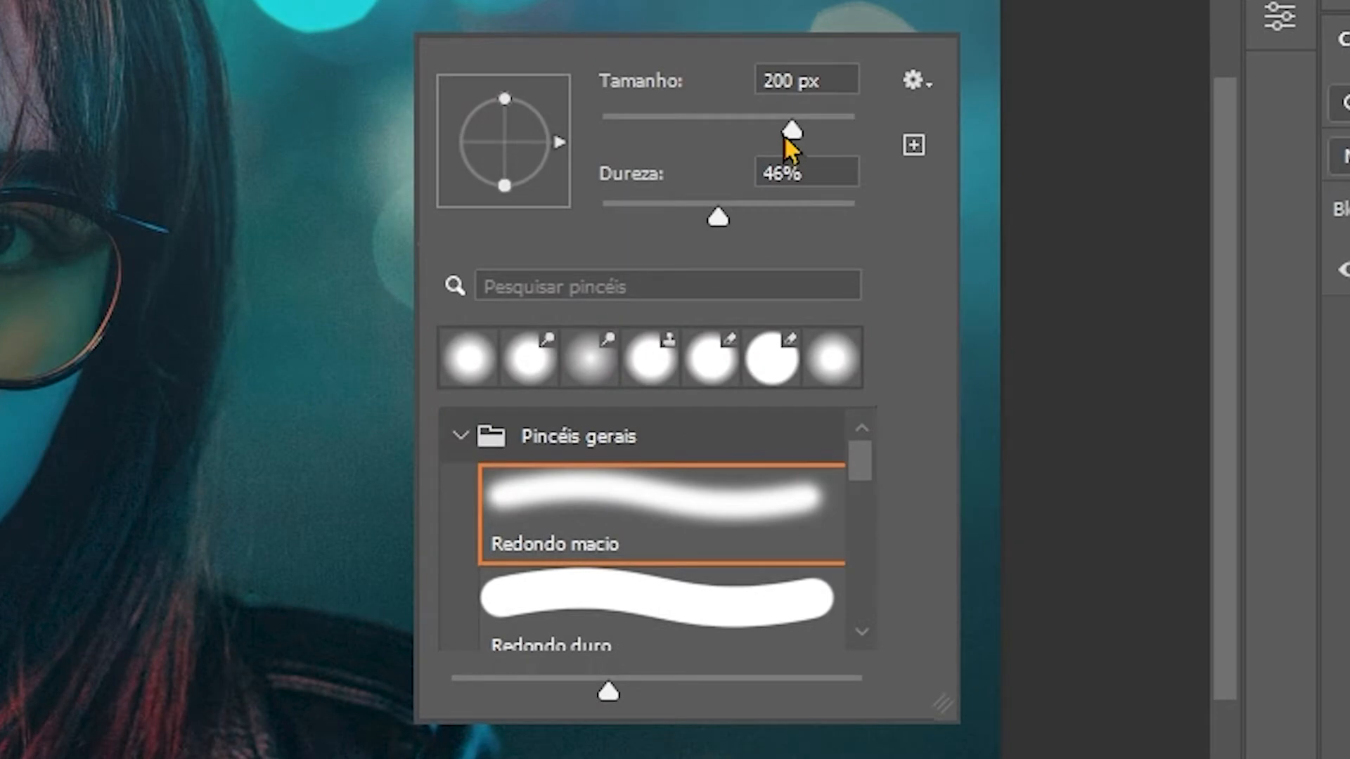
{"action": "left_click_drag", "start_coordinate": [941, 293], "coordinate": [915, 294]}
{"action": "left_click_drag", "start_coordinate": [718, 131], "coordinate": [619, 132]}
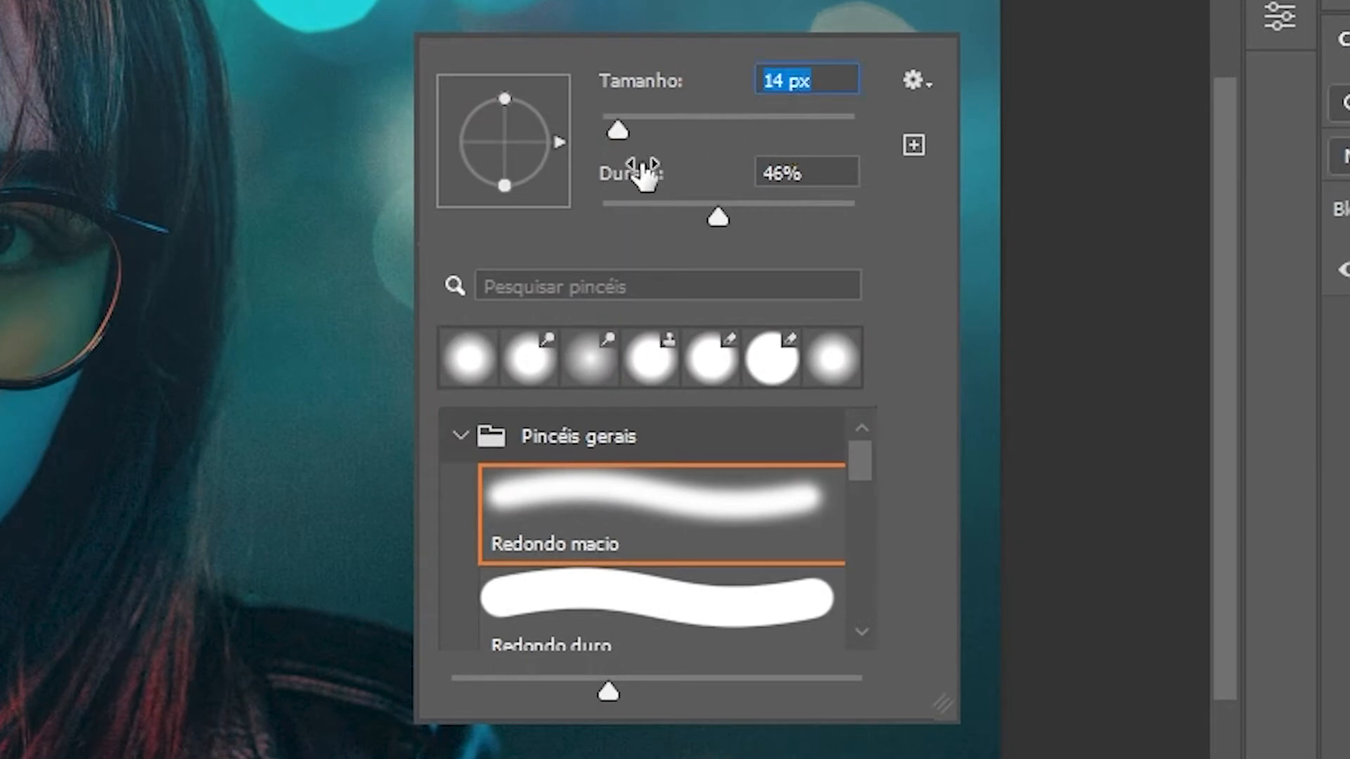
{"action": "left_click_drag", "start_coordinate": [712, 225], "coordinate": [731, 221]}
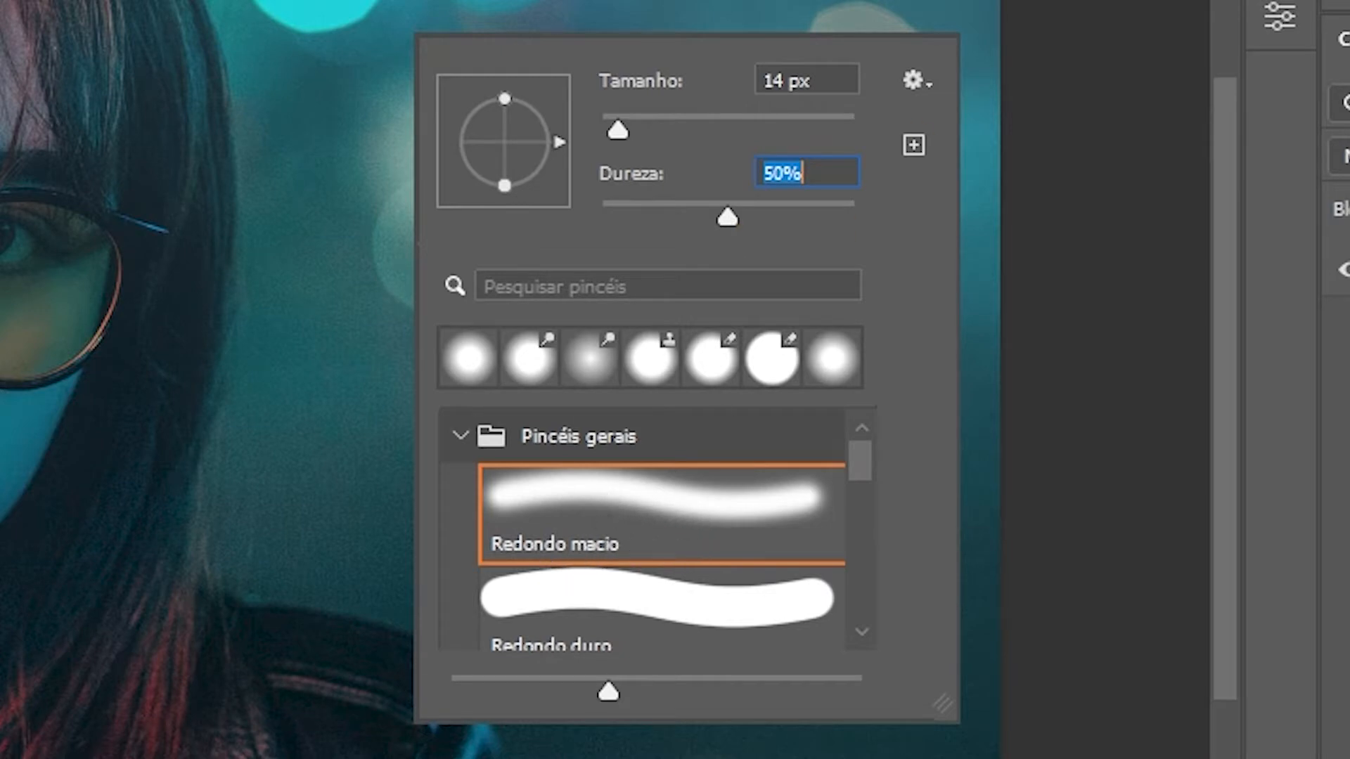
{"action": "left_click", "coordinate": [633, 14]}
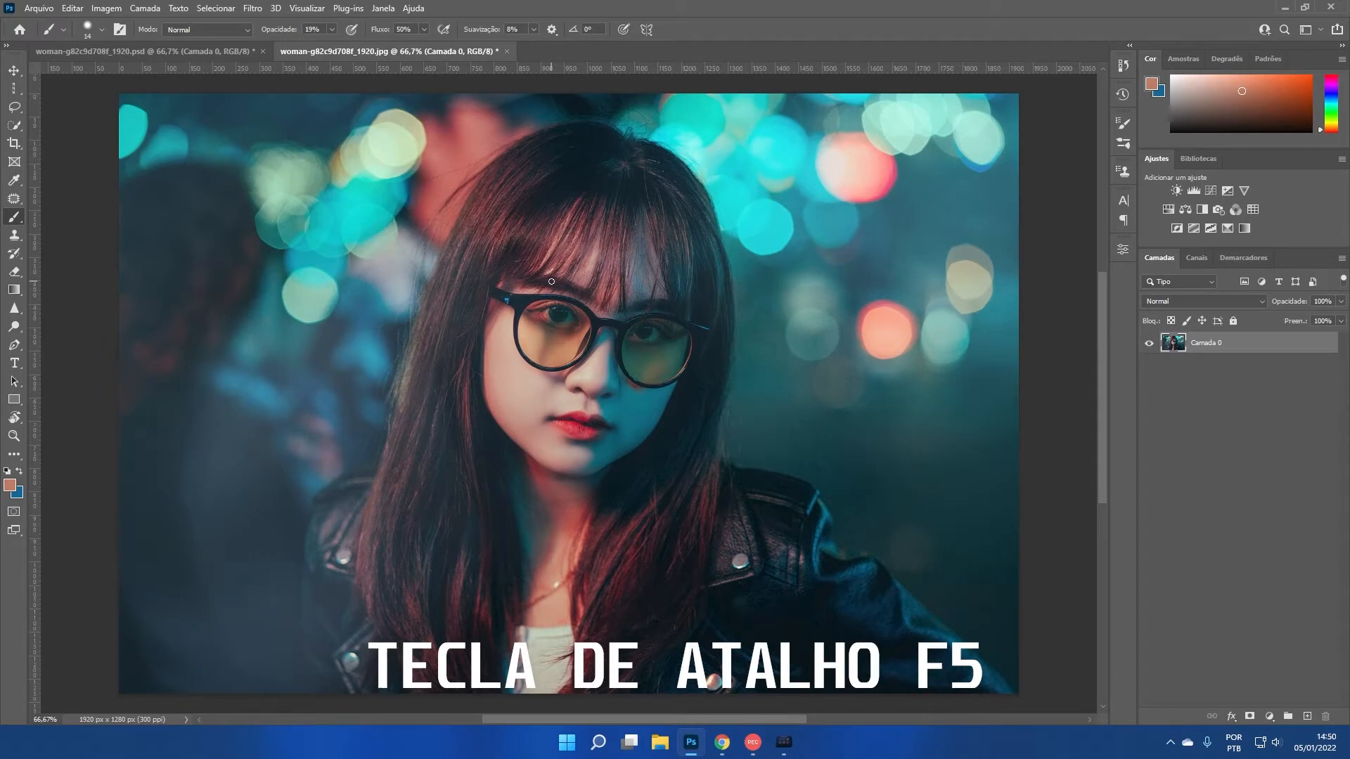
Open the brush settings and try tip spacings of 142%, 1% and 182%.
{"action": "key", "text": "F5"}
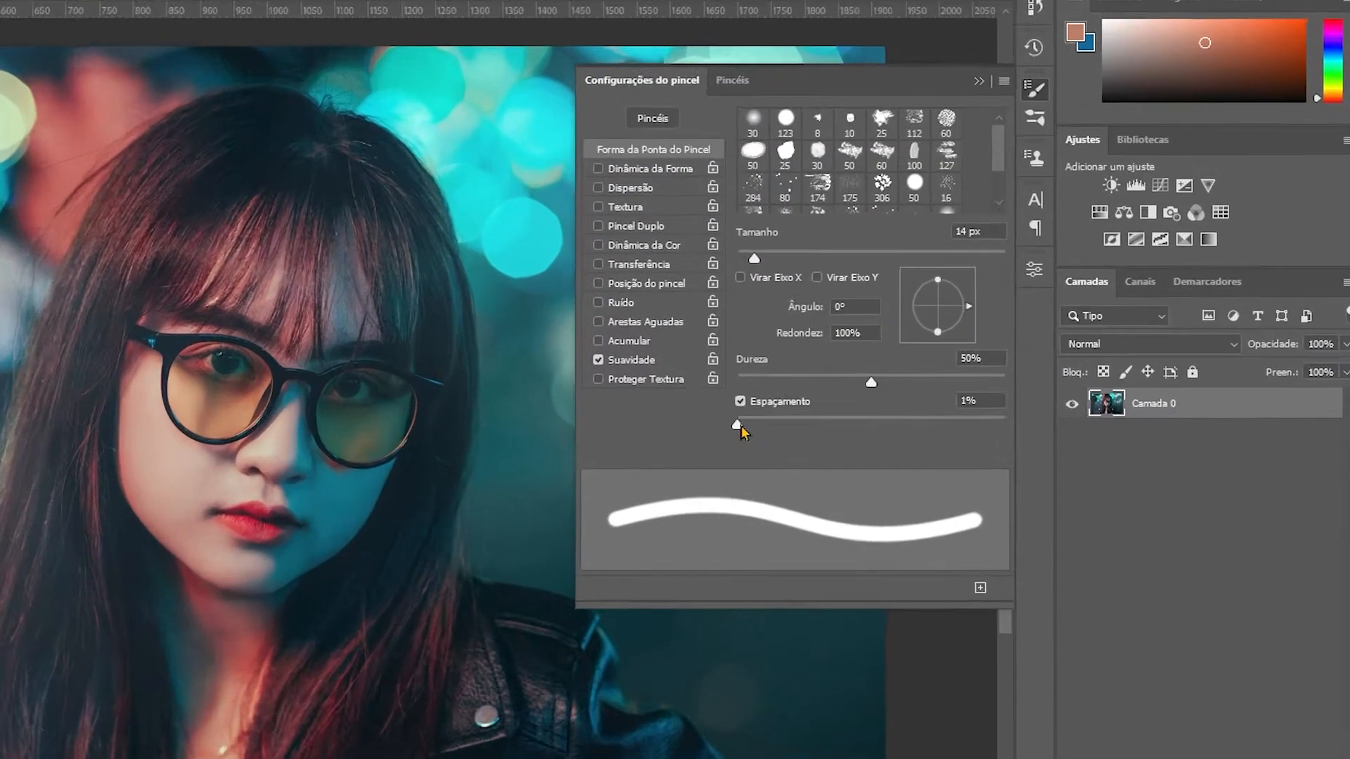
{"action": "left_click_drag", "start_coordinate": [915, 357], "coordinate": [1029, 358]}
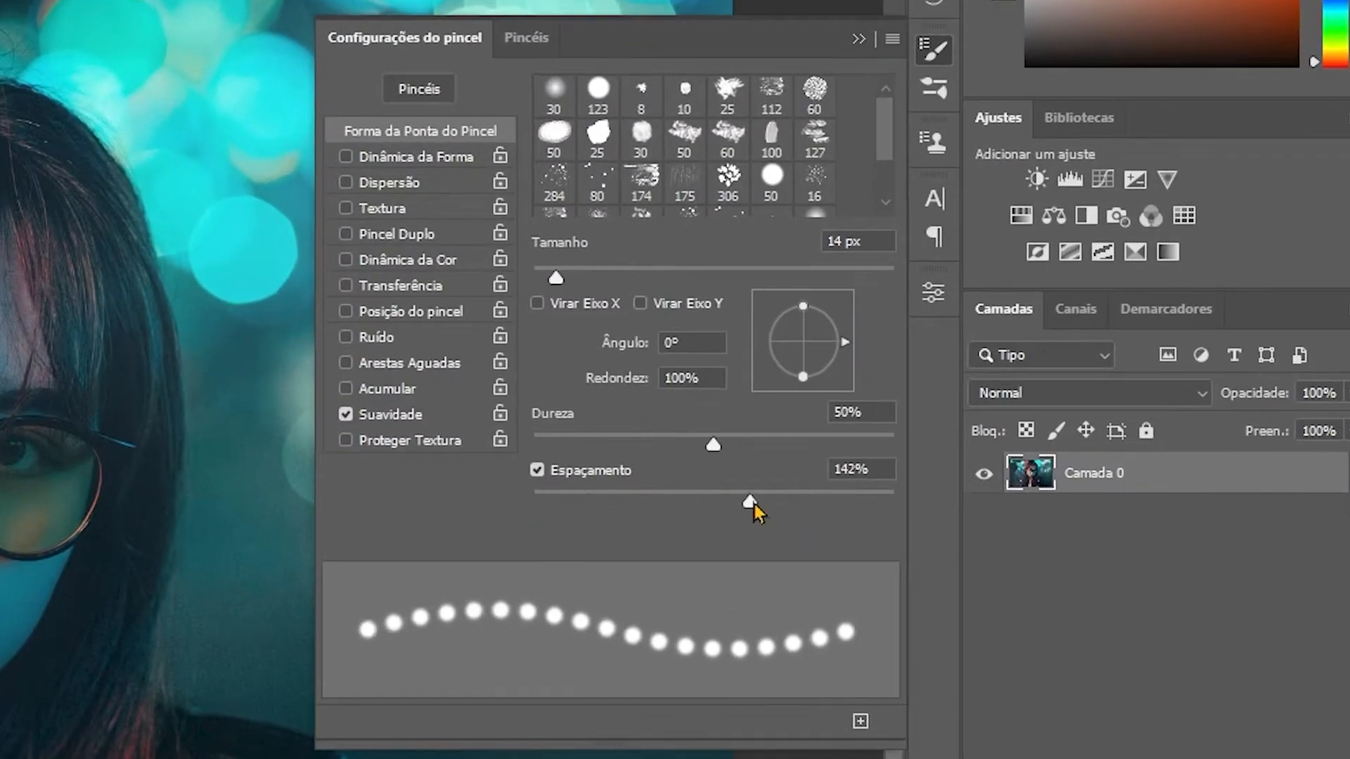
{"action": "left_click_drag", "start_coordinate": [753, 503], "coordinate": [530, 497]}
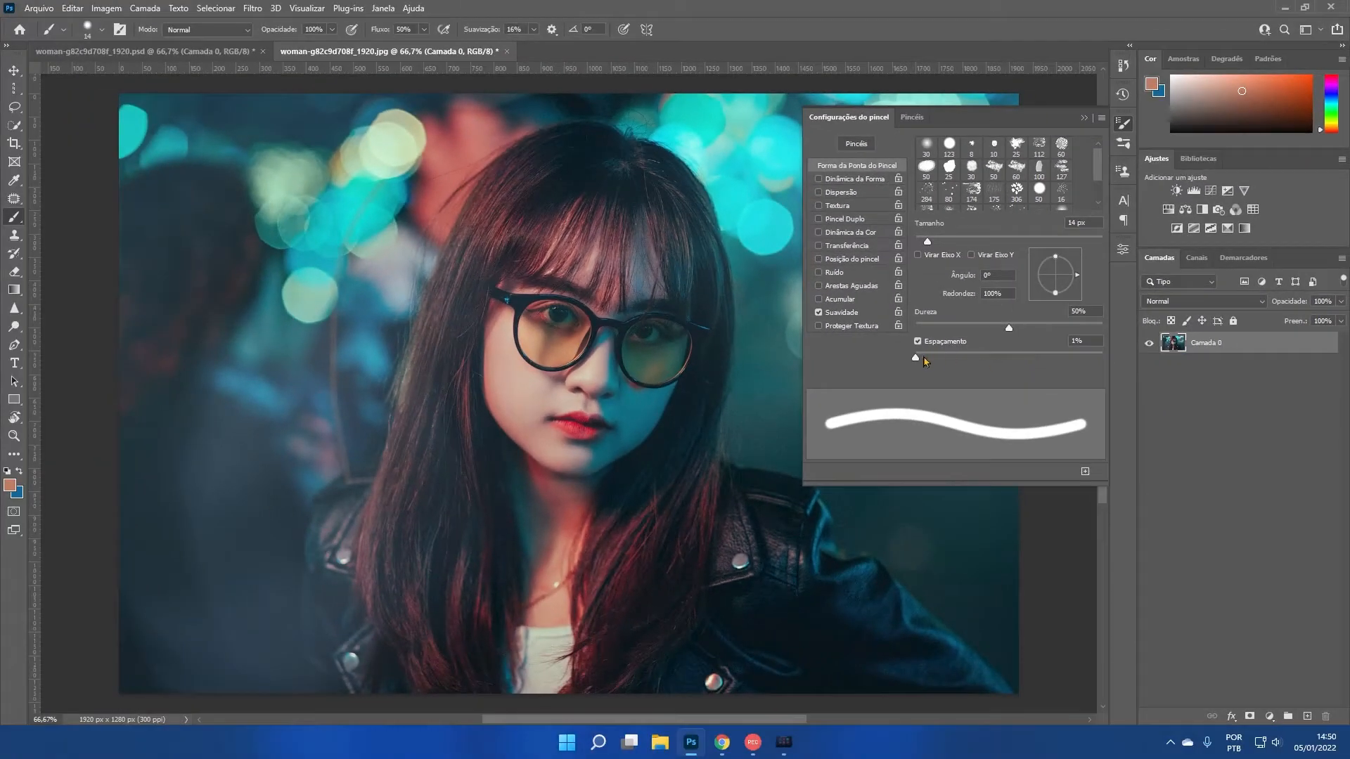
{"action": "left_click_drag", "start_coordinate": [917, 358], "coordinate": [1047, 359]}
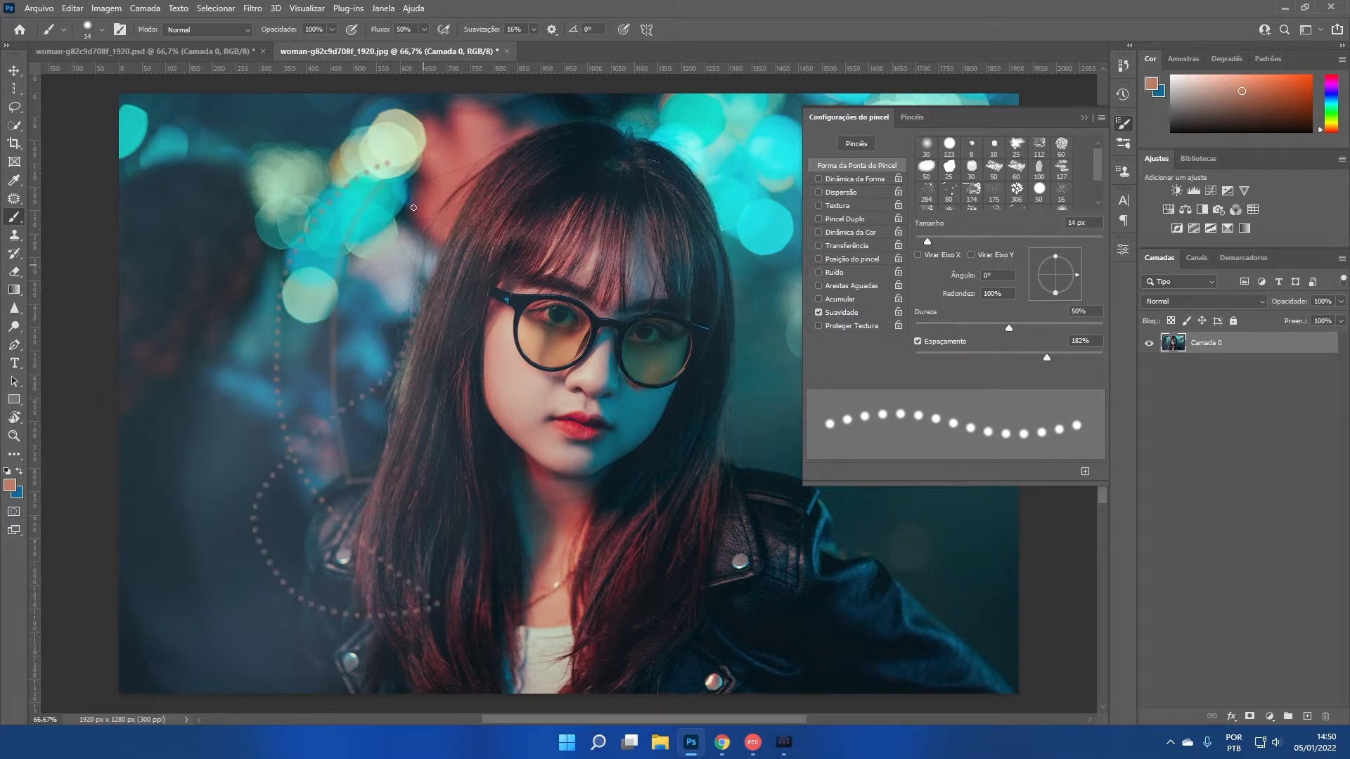
Set the foreground colour to white, ffffff.
{"action": "left_click", "coordinate": [12, 488]}
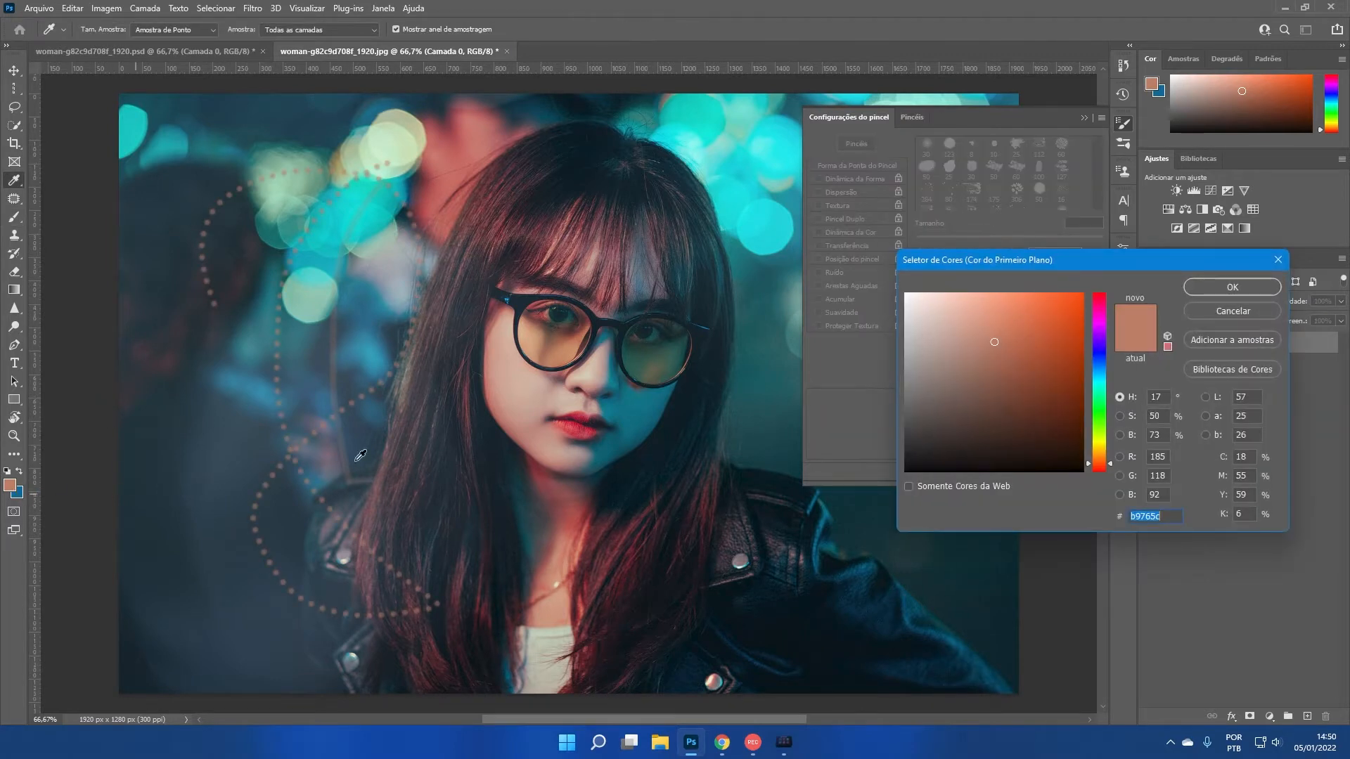
{"action": "type", "text": "ffffff"}
{"action": "left_click", "coordinate": [1236, 288]}
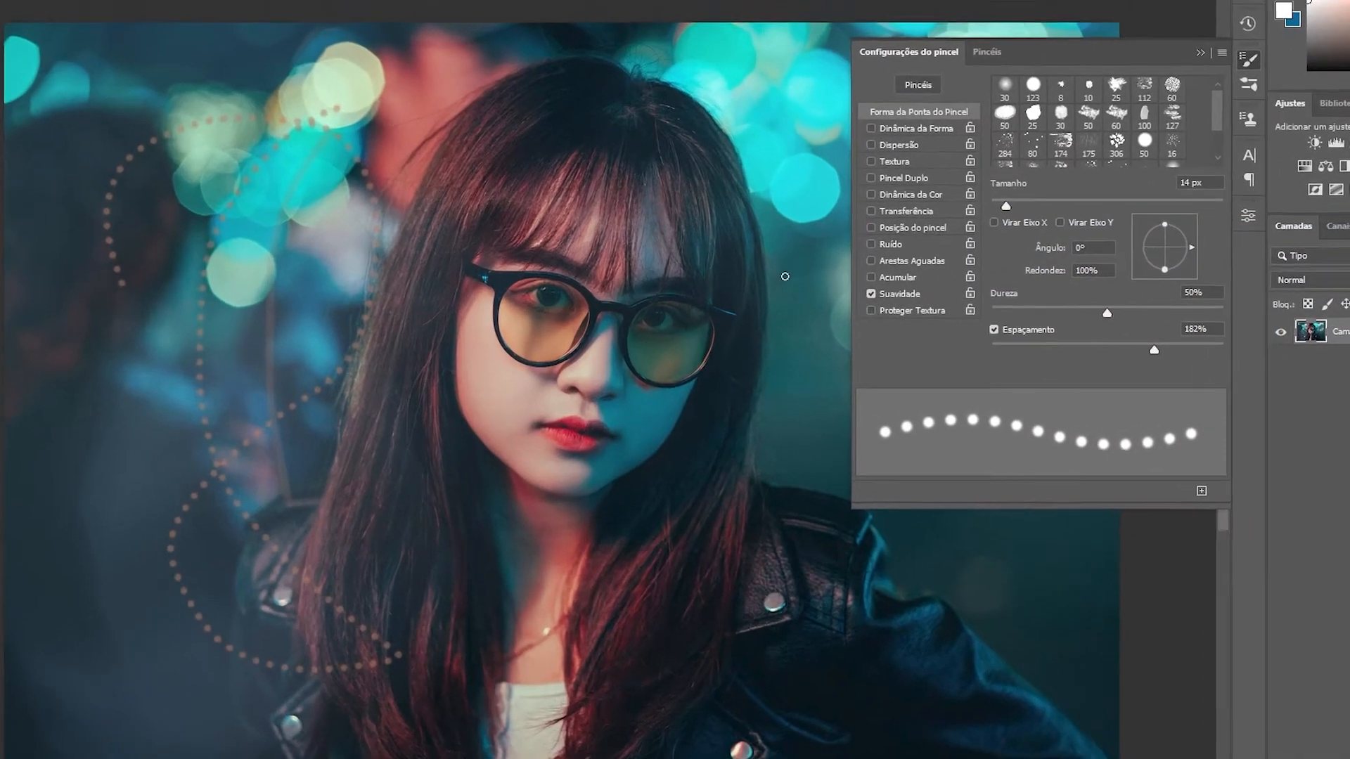
Paint a dotted test stroke across the face, and further test strokes with the brush spacing set to 50%.
{"action": "mouse_move", "coordinate": [560, 192]}
{"action": "left_mouse_down"}
{"action": "mouse_move", "coordinate": [407, 205]}
{"action": "mouse_move", "coordinate": [690, 297]}
{"action": "mouse_move", "coordinate": [485, 481]}
{"action": "left_mouse_up"}
{"action": "left_click_drag", "start_coordinate": [305, 534], "coordinate": [309, 533]}
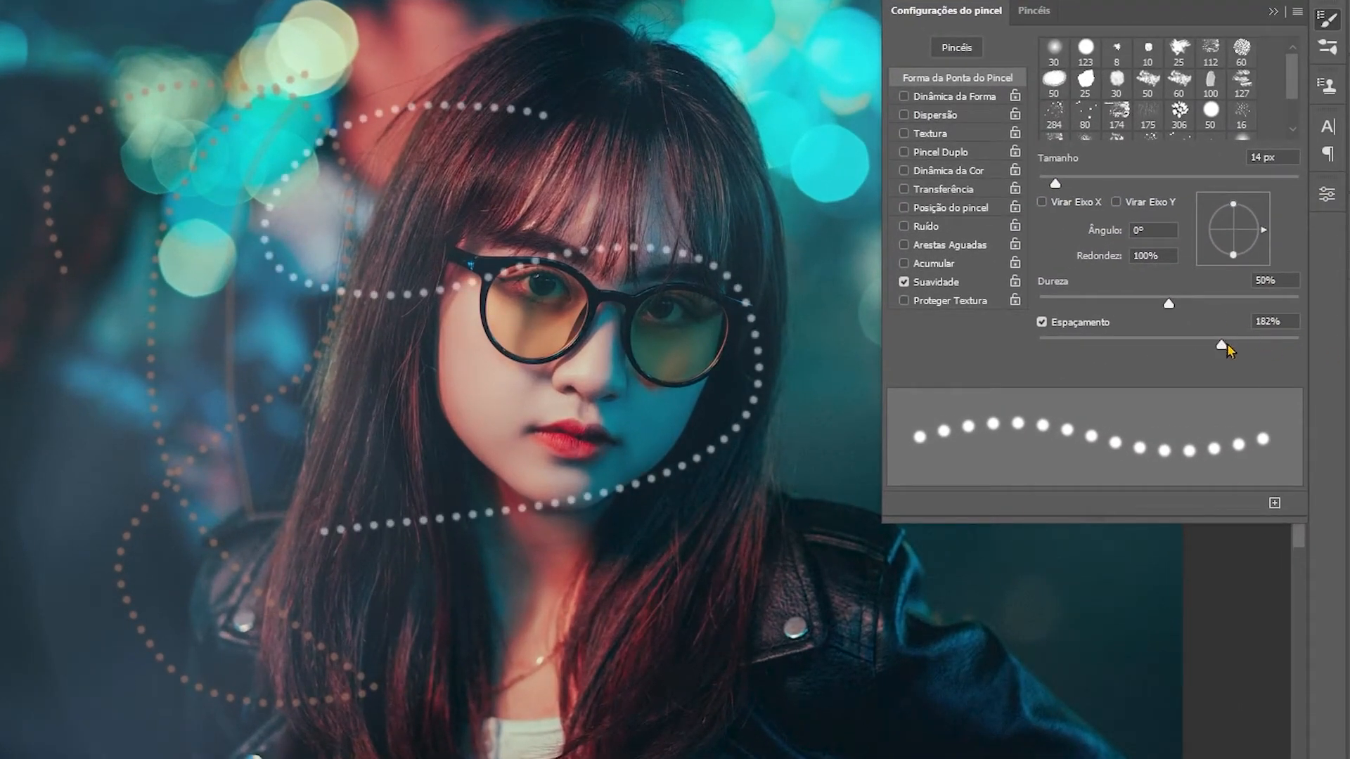
{"action": "left_click_drag", "start_coordinate": [1227, 349], "coordinate": [1102, 346]}
{"action": "mouse_move", "coordinate": [770, 131]}
{"action": "left_mouse_down"}
{"action": "mouse_move", "coordinate": [700, 130]}
{"action": "mouse_move", "coordinate": [459, 264]}
{"action": "mouse_move", "coordinate": [799, 292]}
{"action": "mouse_move", "coordinate": [594, 352]}
{"action": "mouse_move", "coordinate": [640, 455]}
{"action": "mouse_move", "coordinate": [770, 524]}
{"action": "left_mouse_up"}
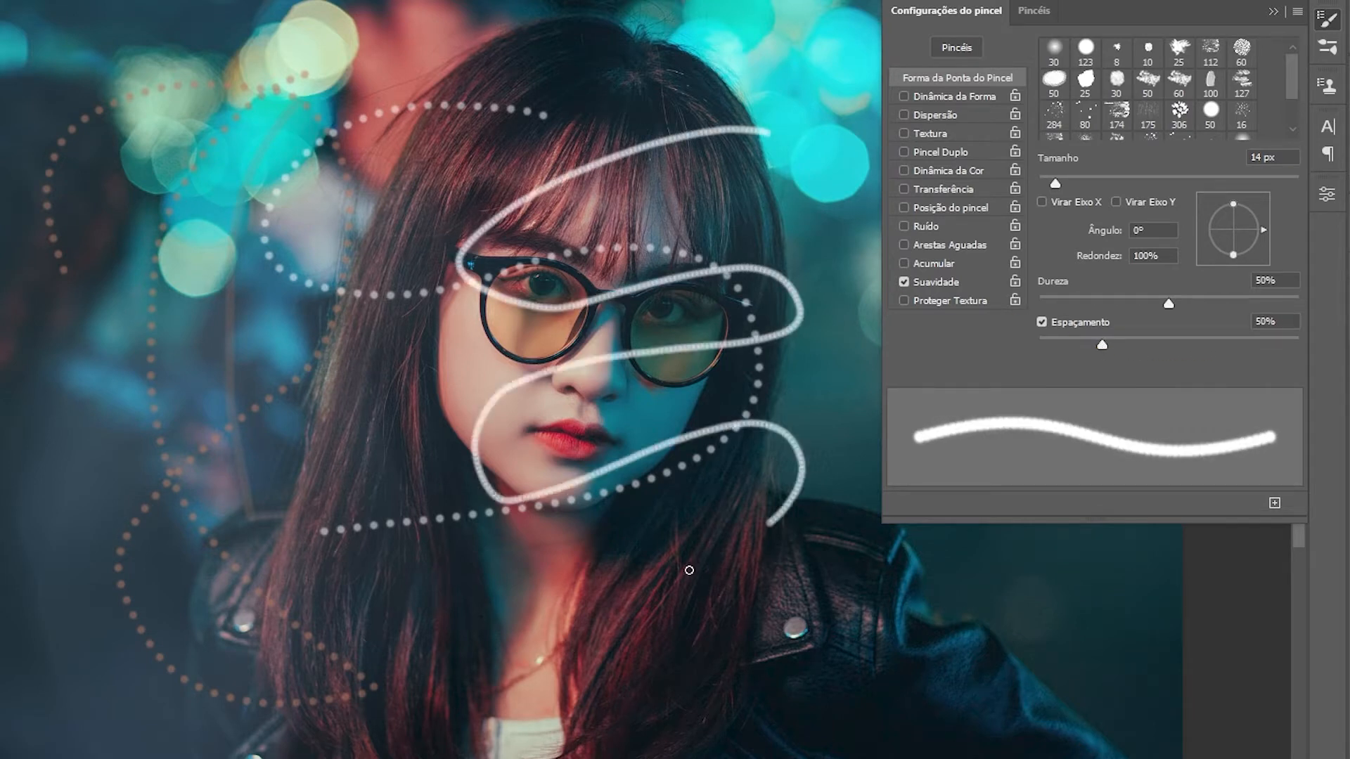
{"action": "left_click_drag", "start_coordinate": [689, 570], "coordinate": [488, 625]}
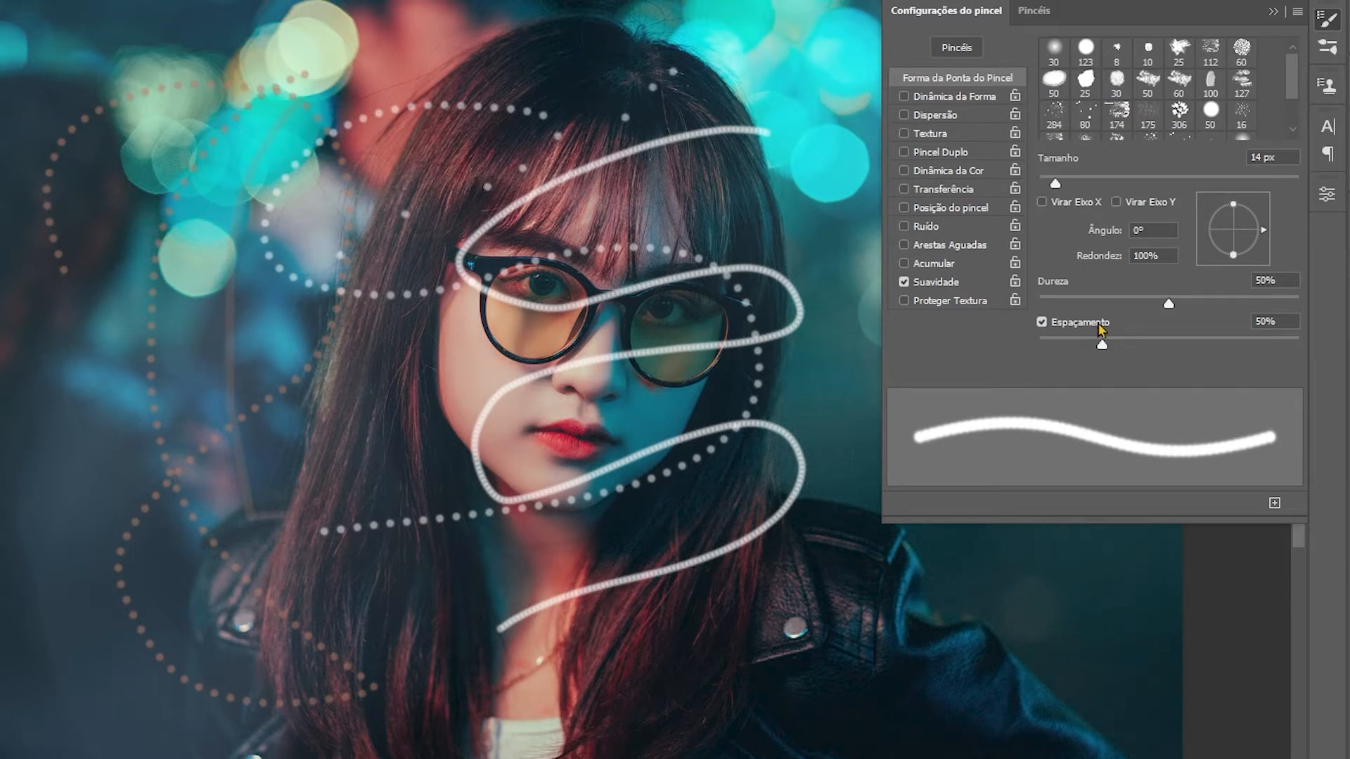
Set the brush spacing to 1% and paint a test stroke over the portrait.
{"action": "left_click_drag", "start_coordinate": [1101, 345], "coordinate": [1030, 348]}
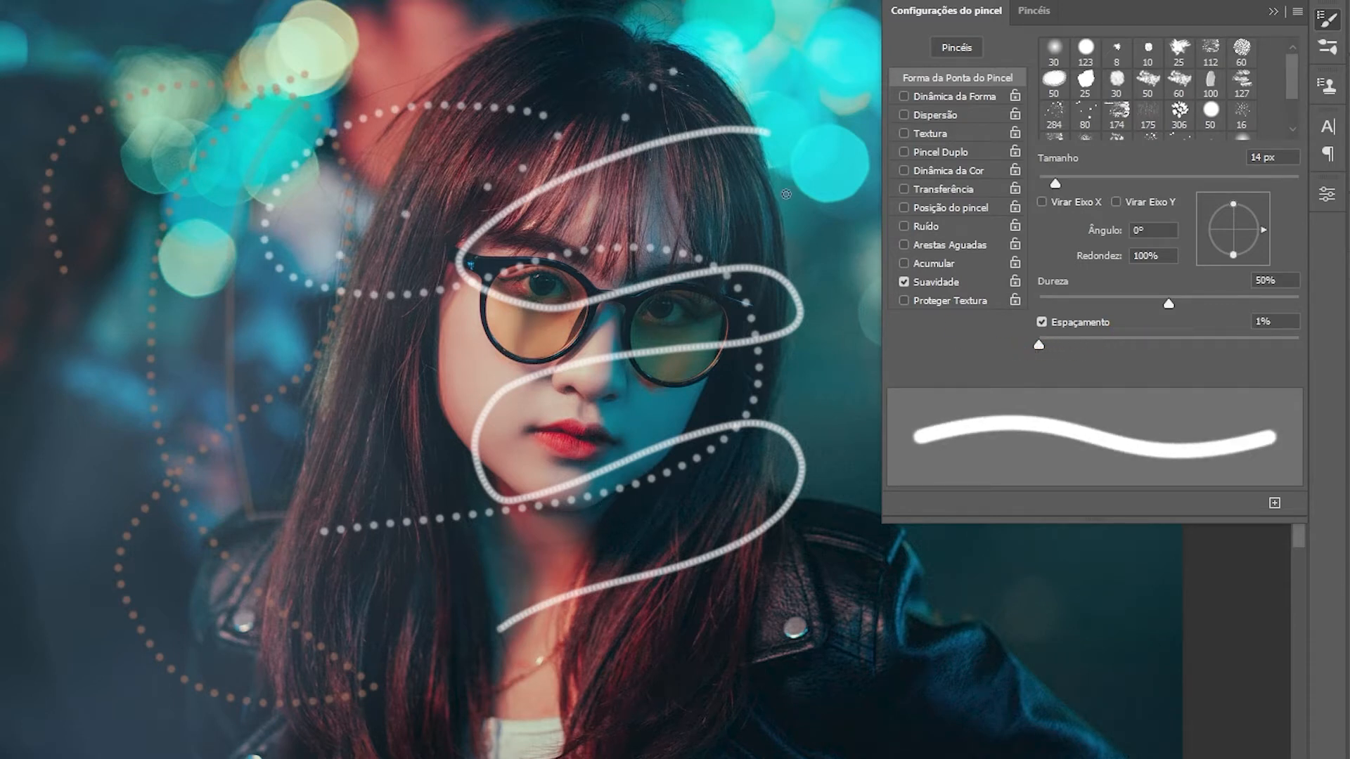
{"action": "mouse_move", "coordinate": [777, 64]}
{"action": "left_mouse_down"}
{"action": "mouse_move", "coordinate": [511, 42]}
{"action": "mouse_move", "coordinate": [420, 58]}
{"action": "mouse_move", "coordinate": [304, 95]}
{"action": "mouse_move", "coordinate": [208, 183]}
{"action": "mouse_move", "coordinate": [190, 248]}
{"action": "mouse_move", "coordinate": [215, 325]}
{"action": "mouse_move", "coordinate": [413, 405]}
{"action": "mouse_move", "coordinate": [722, 401]}
{"action": "mouse_move", "coordinate": [637, 725]}
{"action": "mouse_move", "coordinate": [316, 721]}
{"action": "left_mouse_up"}
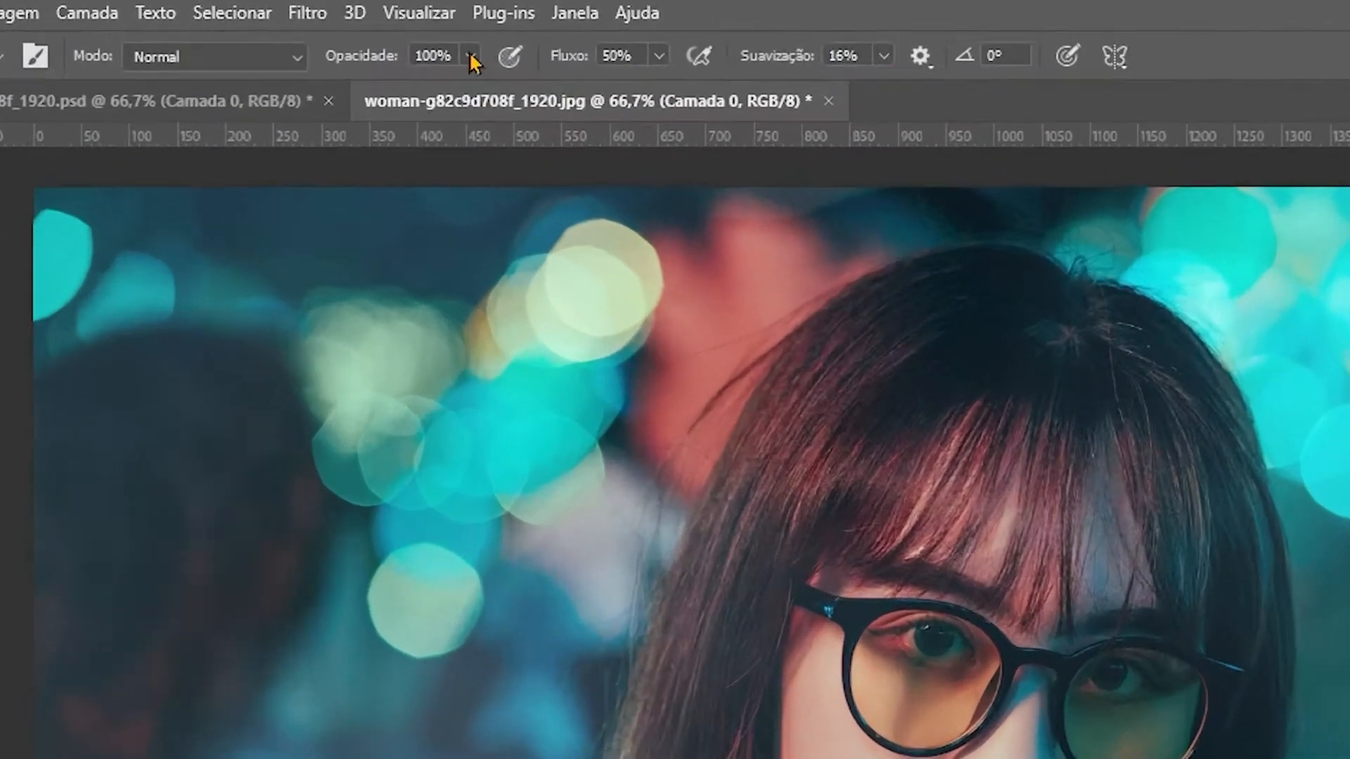
Check the brush's opacity and flow values and set its smoothing to 21%.
{"action": "left_click", "coordinate": [333, 30]}
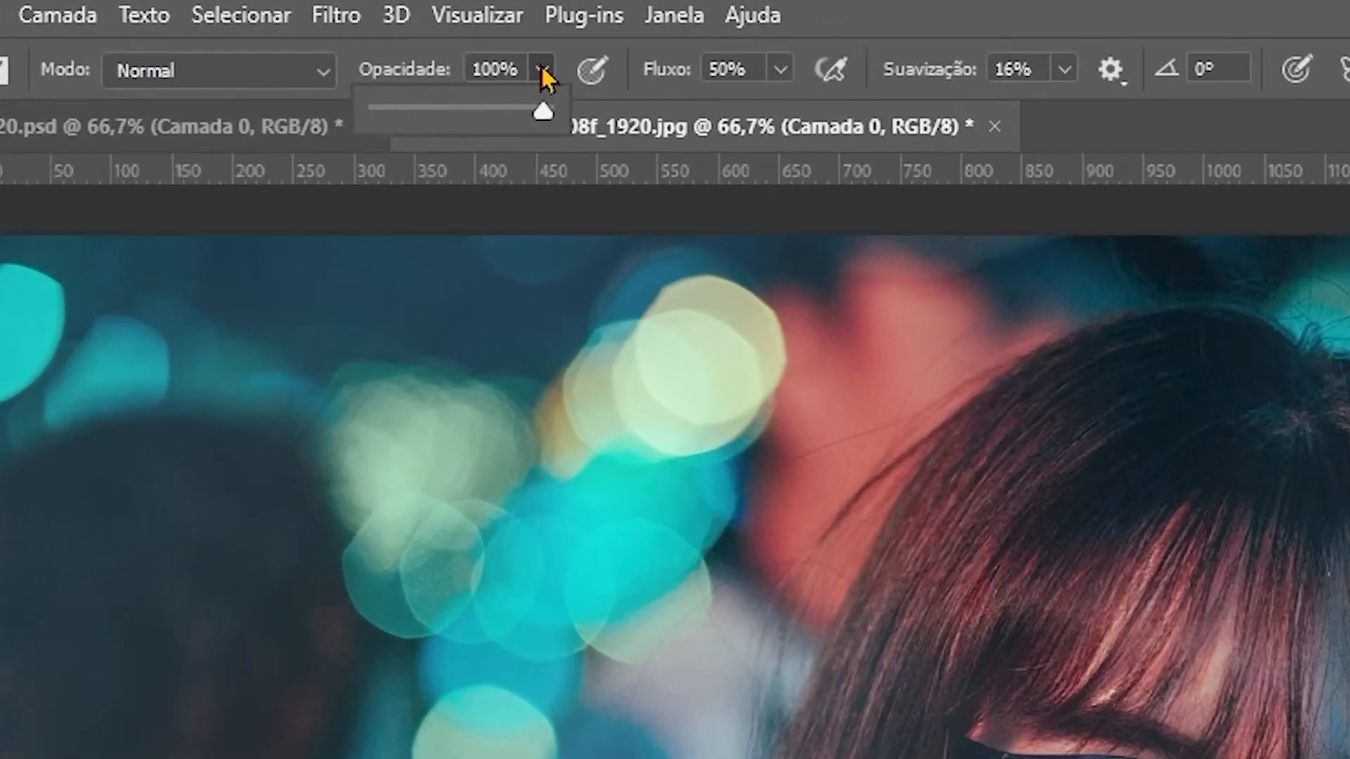
{"action": "left_click", "coordinate": [751, 68]}
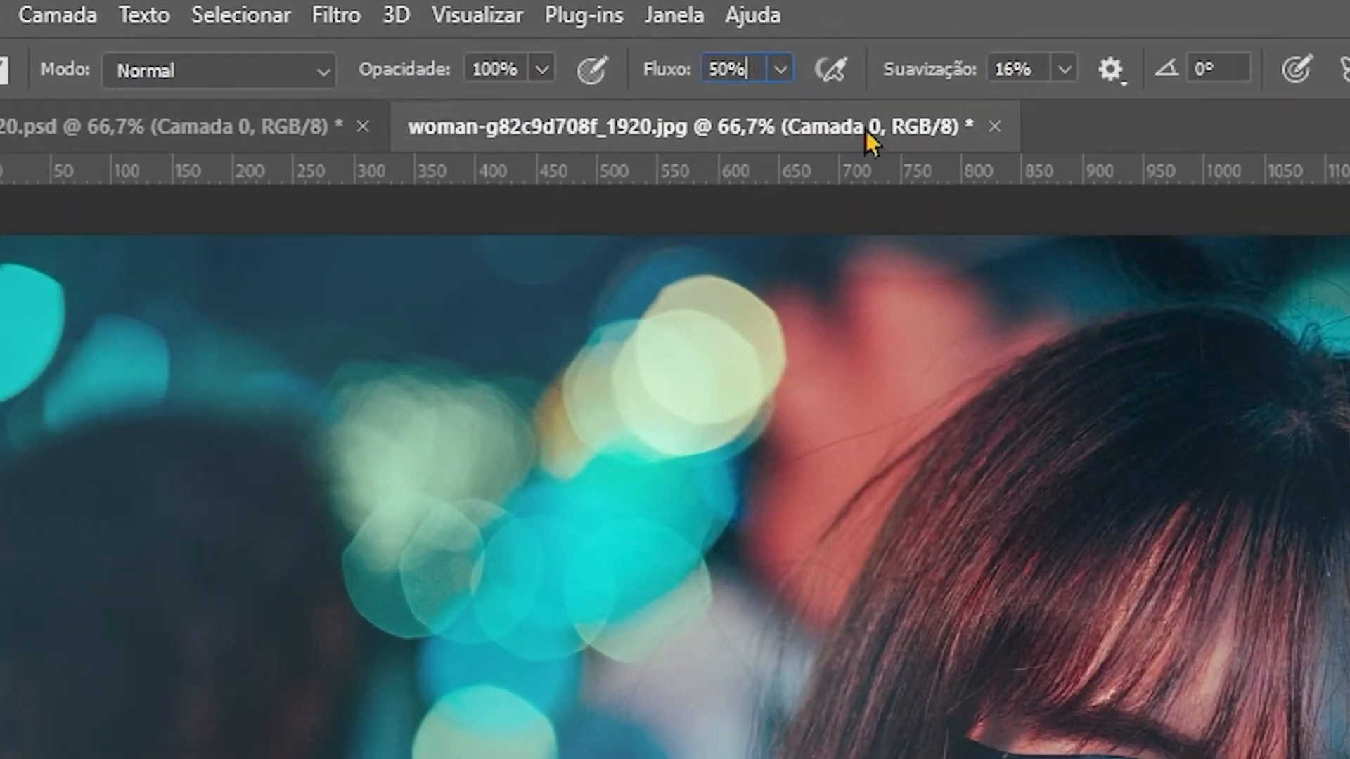
{"action": "left_click", "coordinate": [1064, 69]}
{"action": "left_click_drag", "start_coordinate": [1069, 111], "coordinate": [1083, 136]}
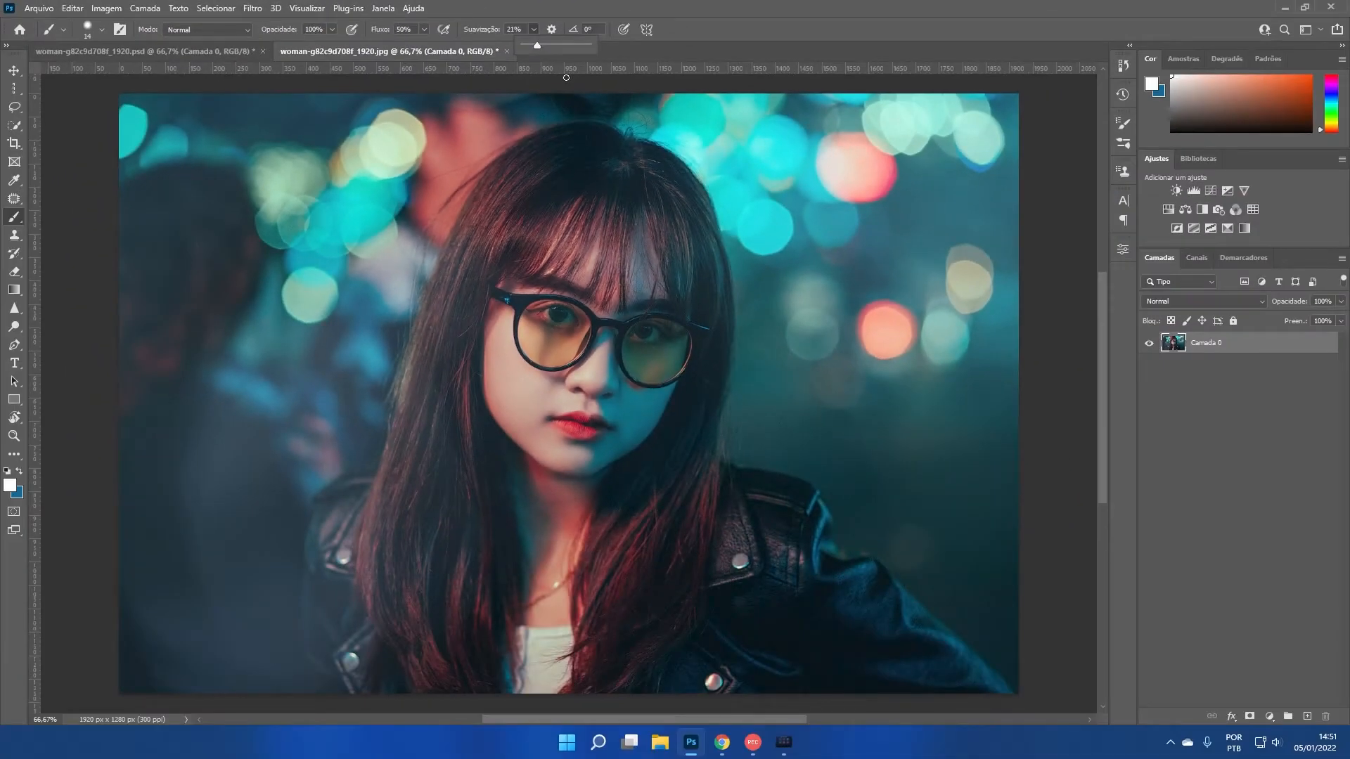
Create a new empty layer above the photo layer.
{"action": "left_click", "coordinate": [1177, 338]}
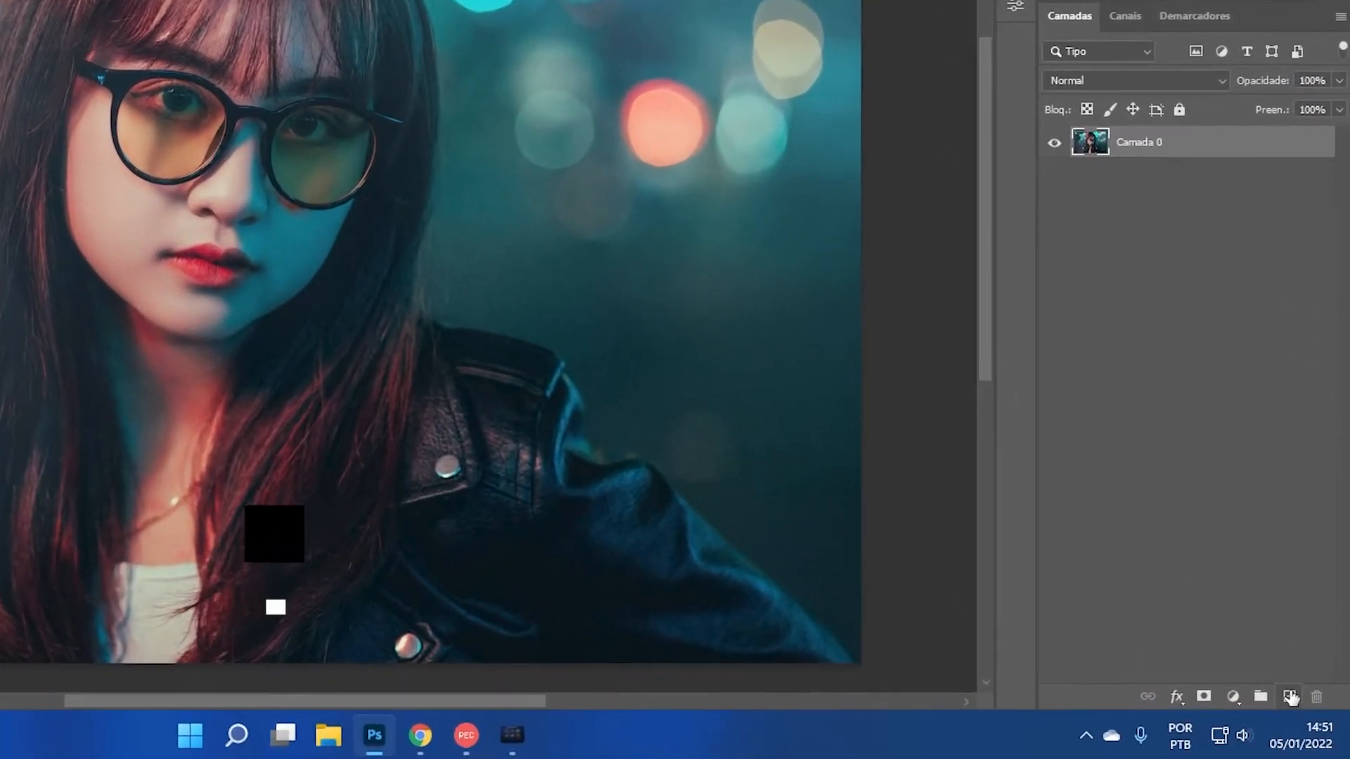
{"action": "left_click", "coordinate": [1291, 697]}
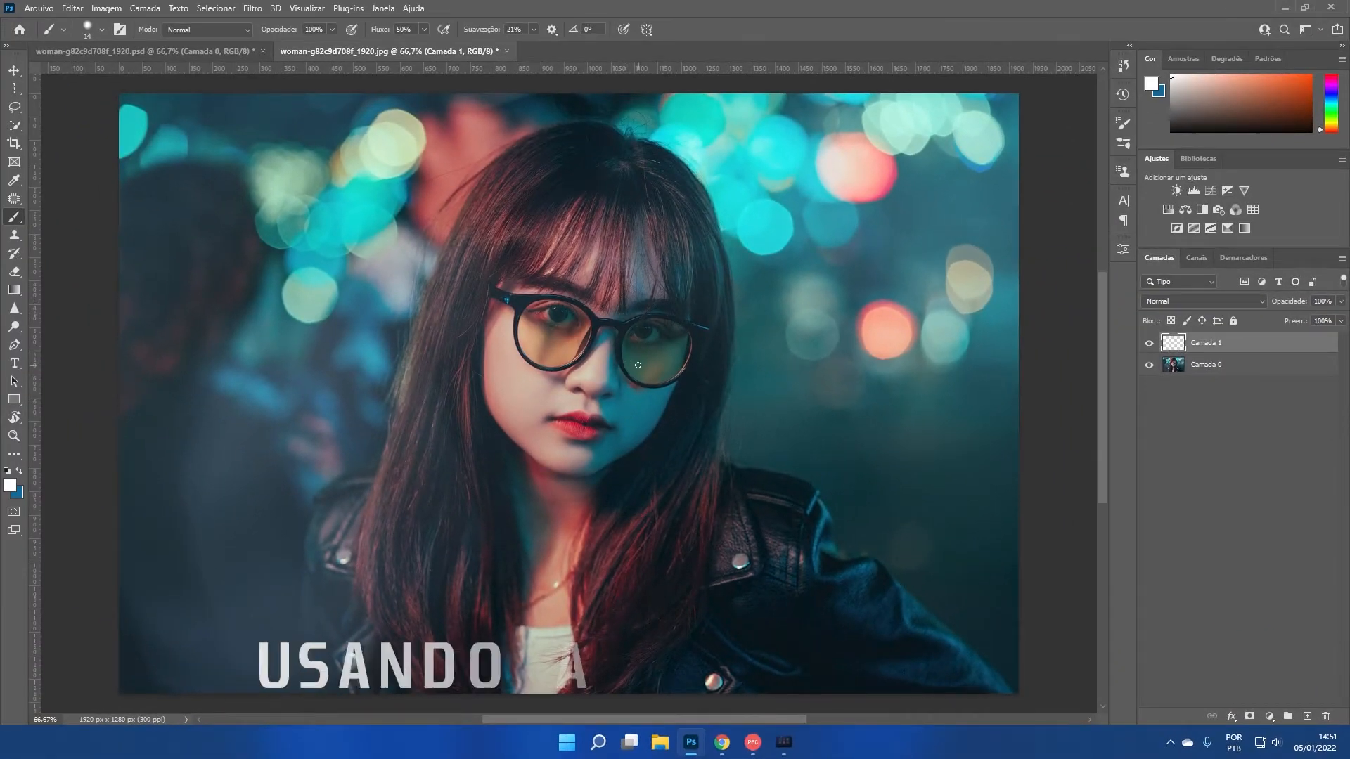
Paint a white freehand brush stroke along the upper rim of the glasses from temple to temple.
{"action": "scroll", "coordinate": [570, 331], "scroll_direction": "up", "scroll_amount": 5}
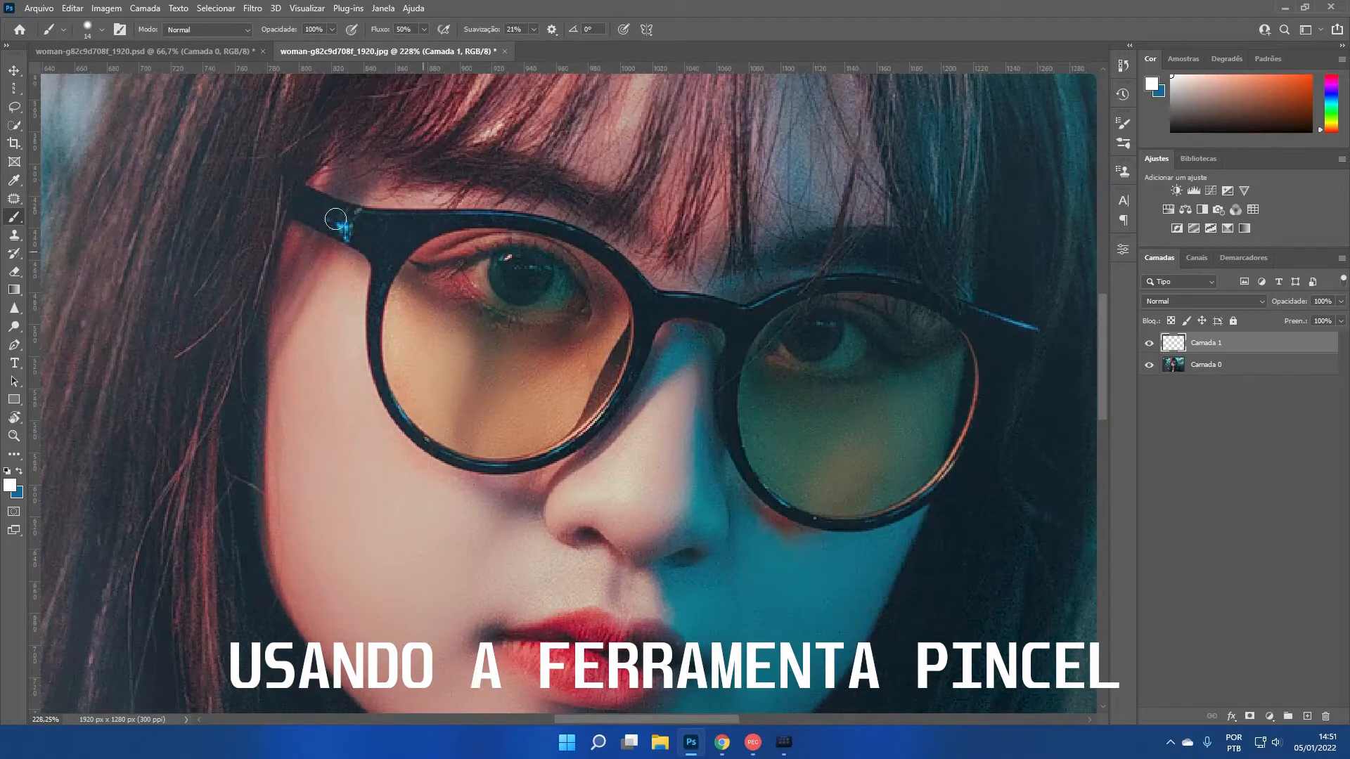
{"action": "mouse_move", "coordinate": [288, 191]}
{"action": "left_mouse_down"}
{"action": "mouse_move", "coordinate": [409, 238]}
{"action": "mouse_move", "coordinate": [561, 222]}
{"action": "mouse_move", "coordinate": [694, 309]}
{"action": "mouse_move", "coordinate": [863, 287]}
{"action": "mouse_move", "coordinate": [1040, 331]}
{"action": "left_mouse_up"}
{"action": "scroll", "coordinate": [643, 354], "scroll_direction": "down", "scroll_amount": 5}
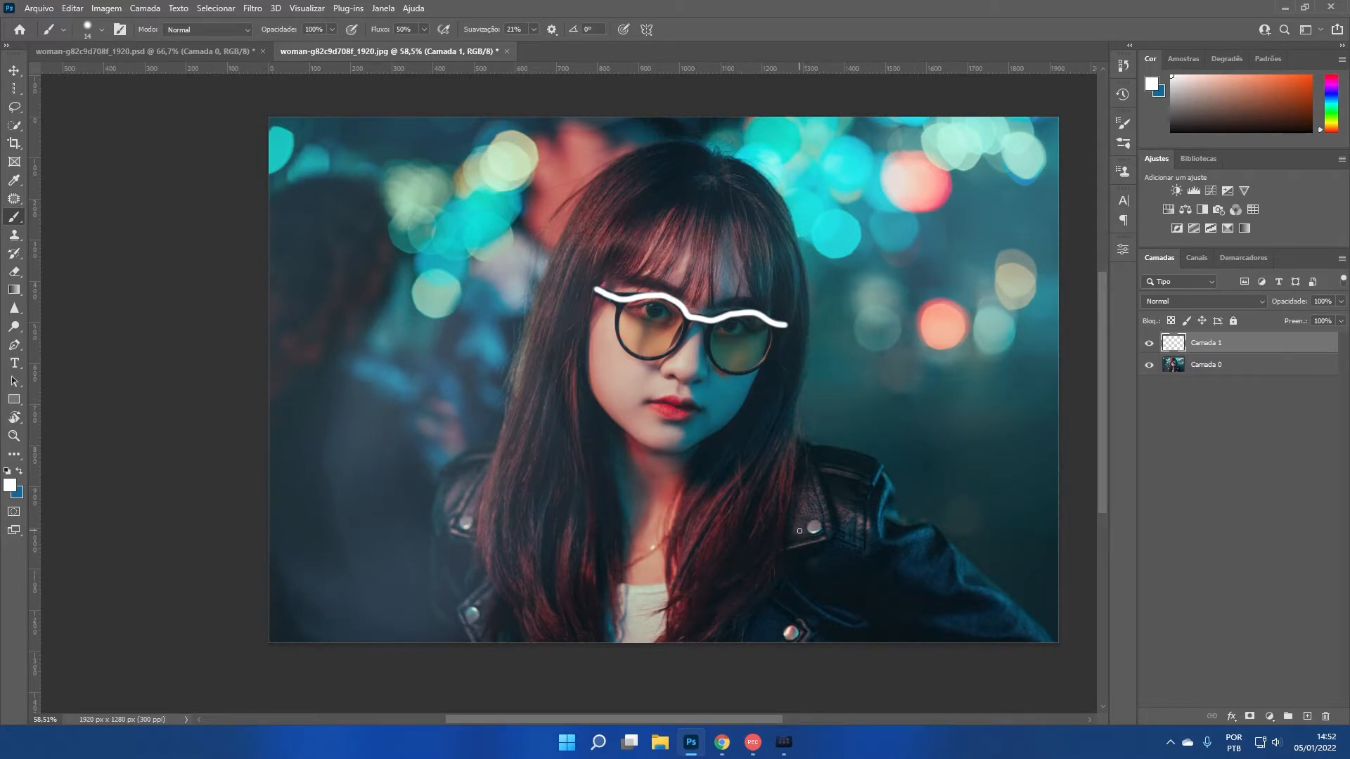
Switch to the Pen tool and undo the white brush stroke on the glasses.
{"action": "left_click", "coordinate": [14, 345]}
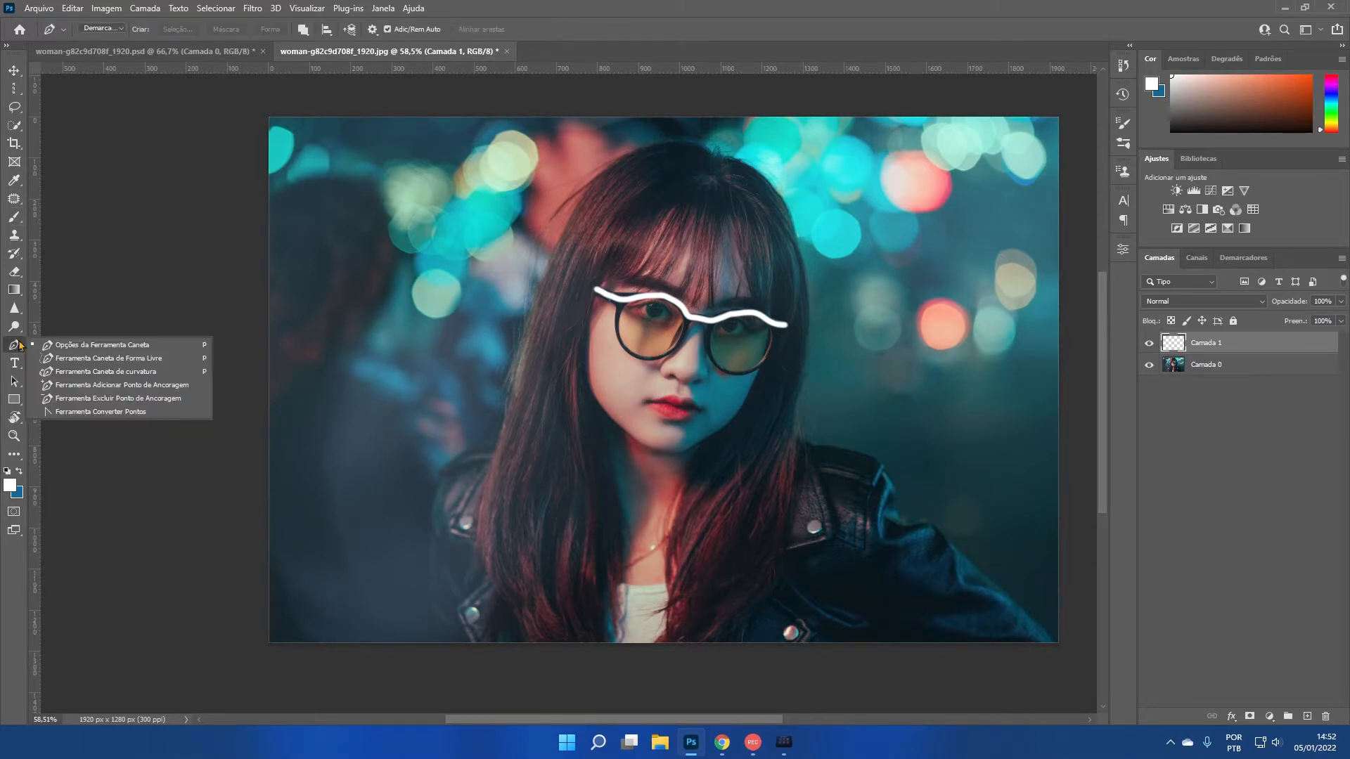
{"action": "left_click", "coordinate": [63, 346]}
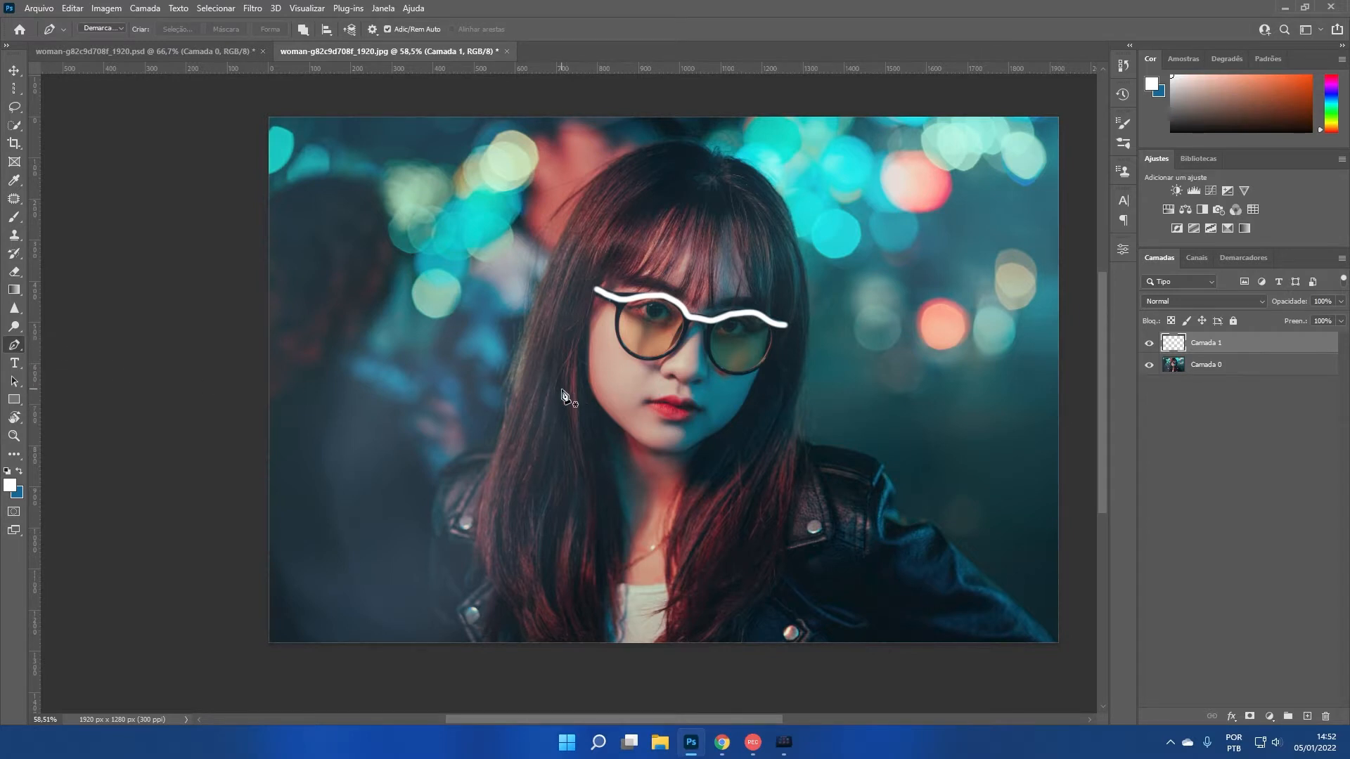
{"action": "key", "text": "ctrl+z"}
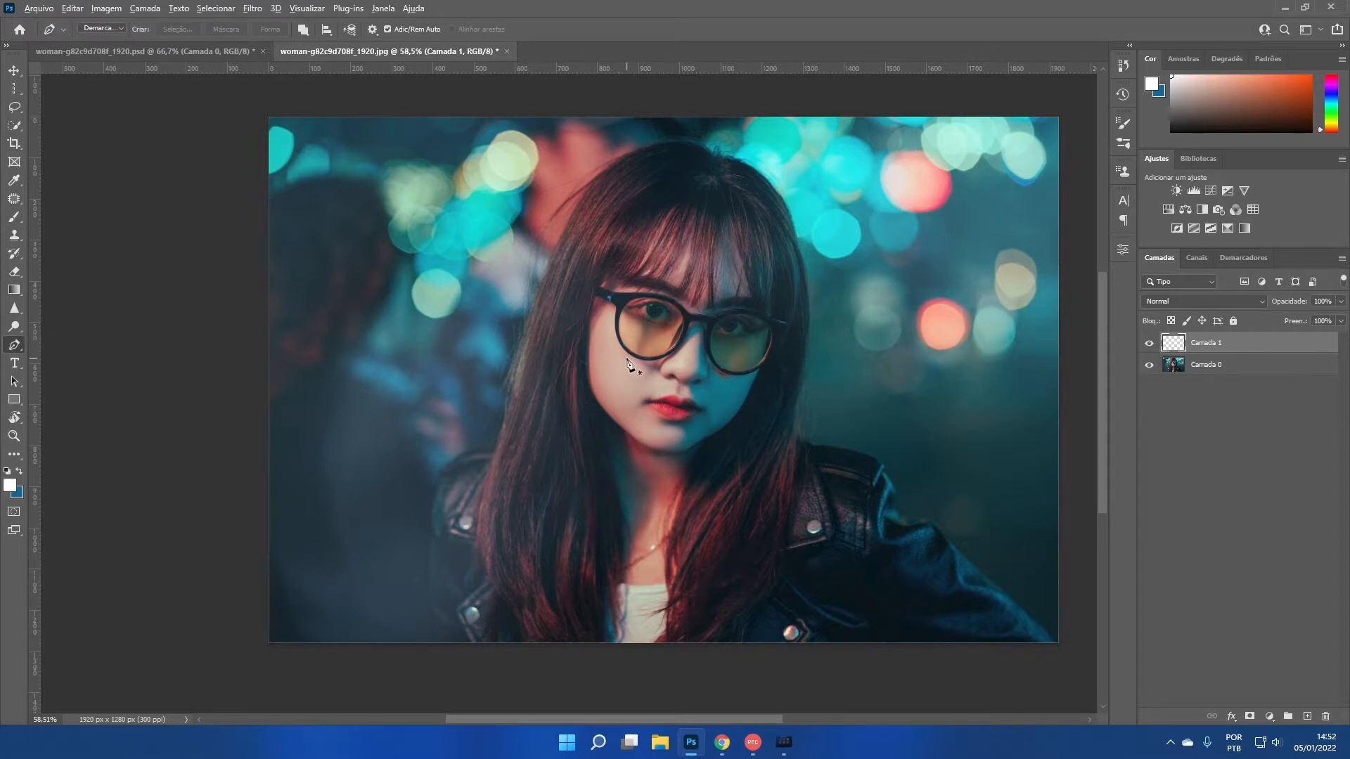
Draw a six-point straight-segment path across the glasses, from one temple over the lenses and bridge to the other temple.
{"action": "scroll", "coordinate": [628, 362], "scroll_direction": "up", "scroll_amount": 3}
{"action": "scroll", "coordinate": [664, 296], "scroll_direction": "up", "scroll_amount": 4}
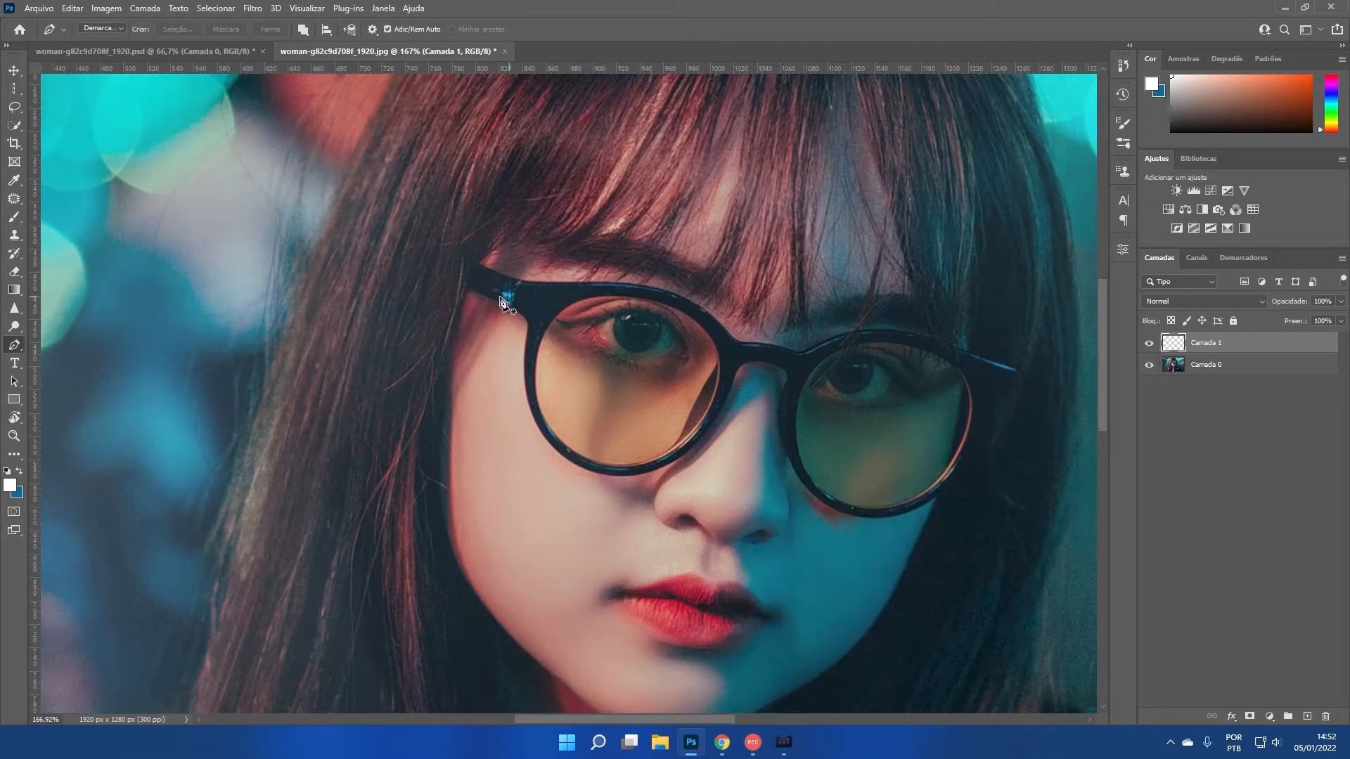
{"action": "left_click", "coordinate": [470, 272]}
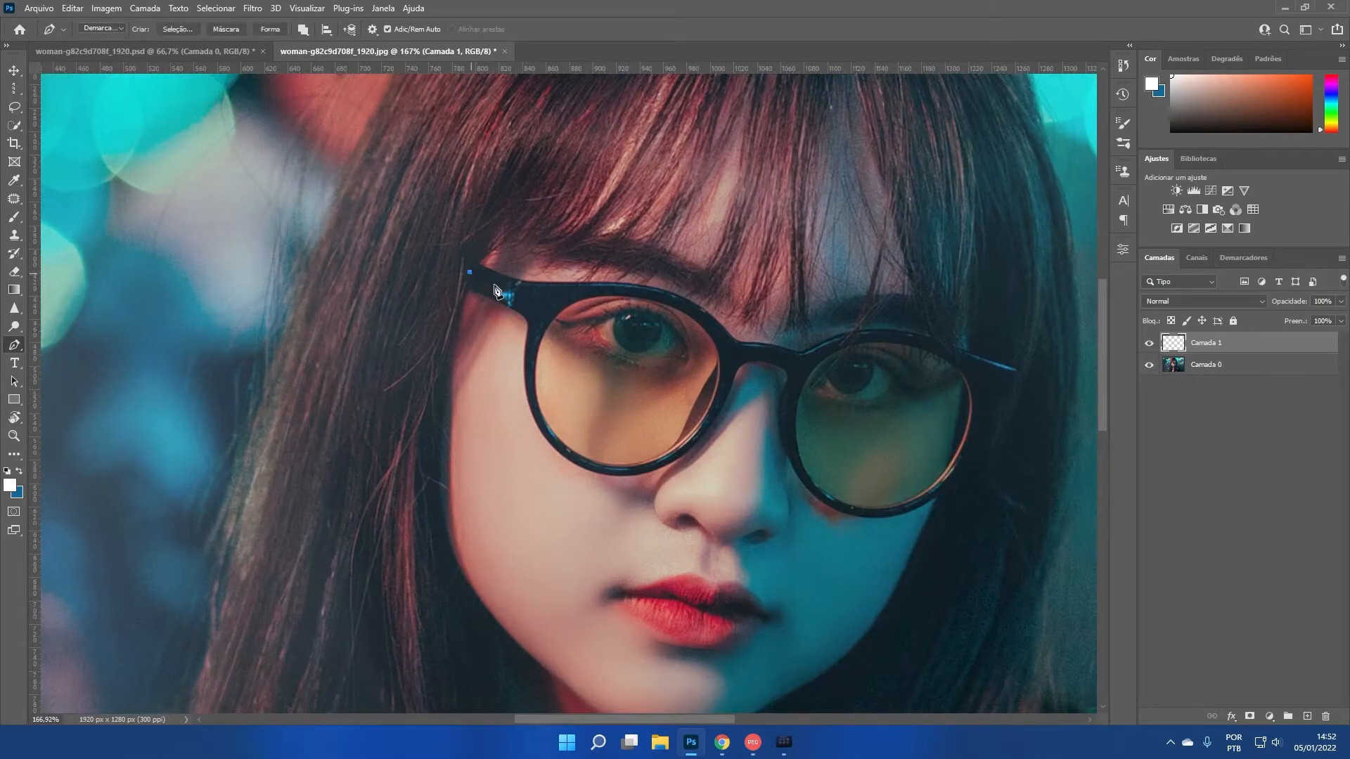
{"action": "left_click", "coordinate": [542, 309]}
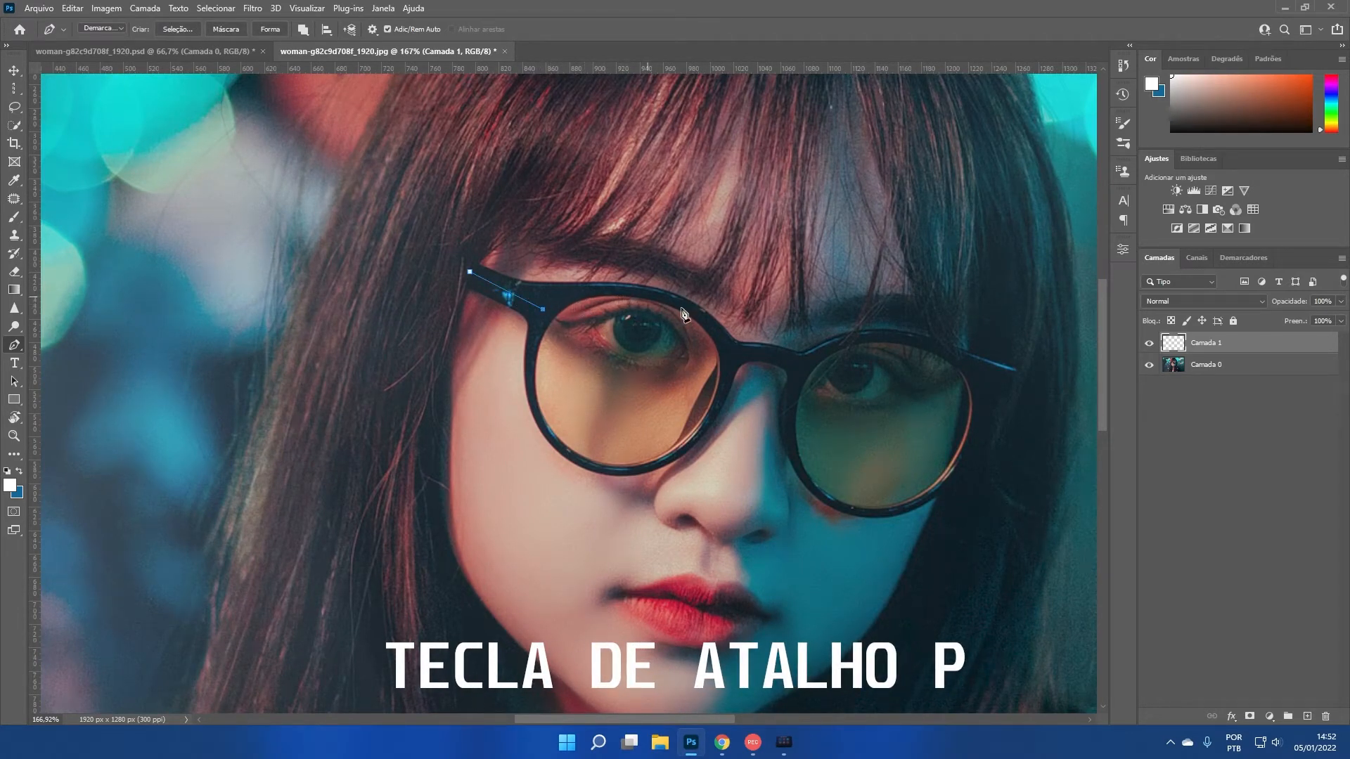
{"action": "left_click", "coordinate": [735, 353]}
{"action": "left_click", "coordinate": [803, 370]}
{"action": "left_click", "coordinate": [977, 382]}
{"action": "left_click", "coordinate": [1010, 382]}
Add an anchor point over each lens, raise it to the upper rim to curve the path, and return to the layer list.
{"action": "left_click", "coordinate": [636, 330]}
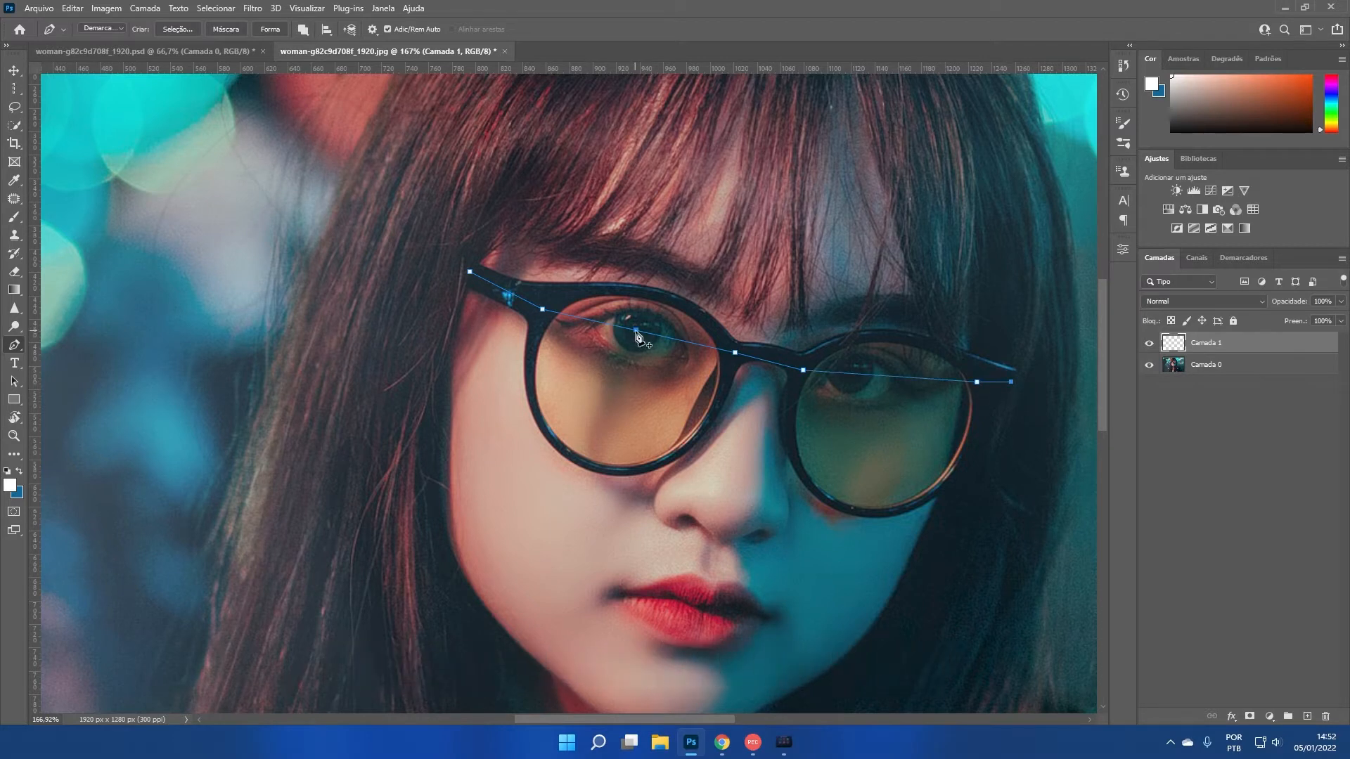
{"action": "left_click_drag", "start_coordinate": [636, 331], "coordinate": [637, 287]}
{"action": "left_click_drag", "start_coordinate": [892, 375], "coordinate": [888, 333]}
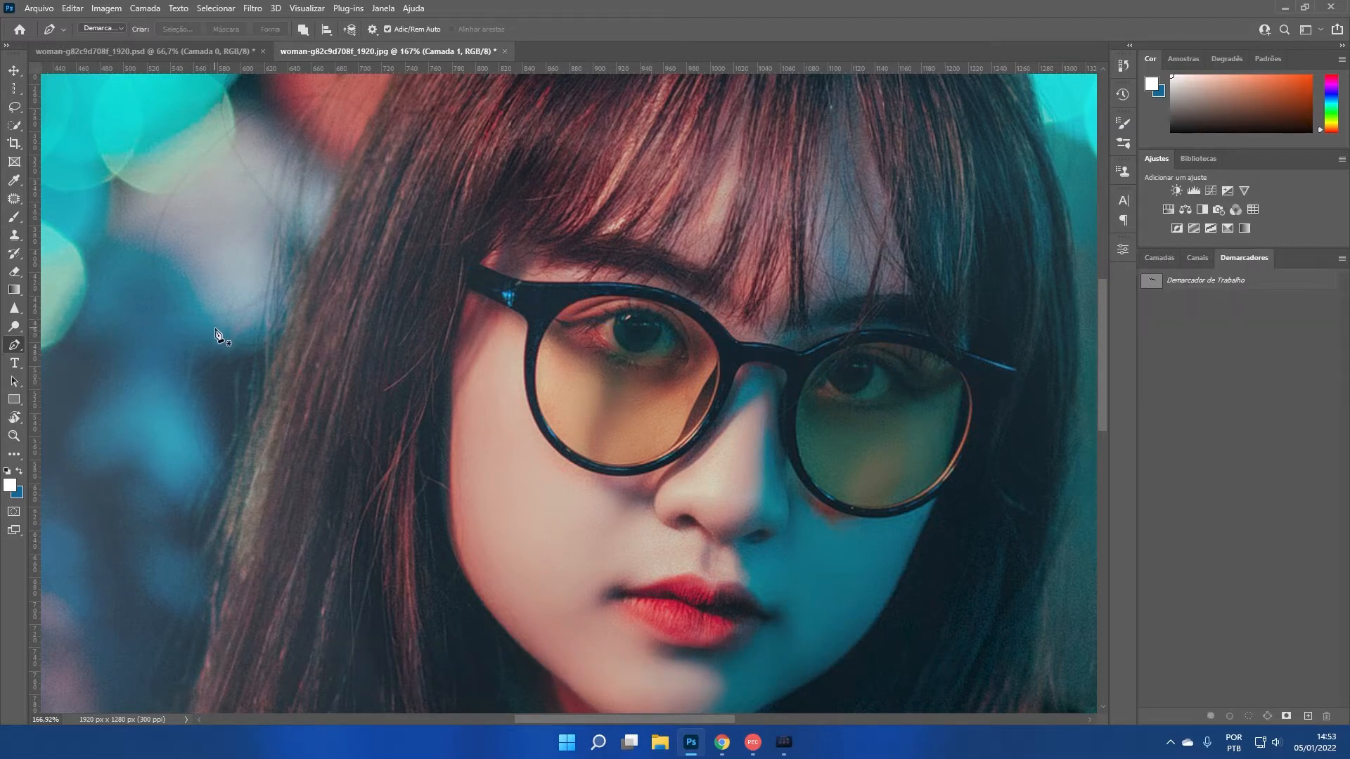
{"action": "left_click", "coordinate": [1158, 258]}
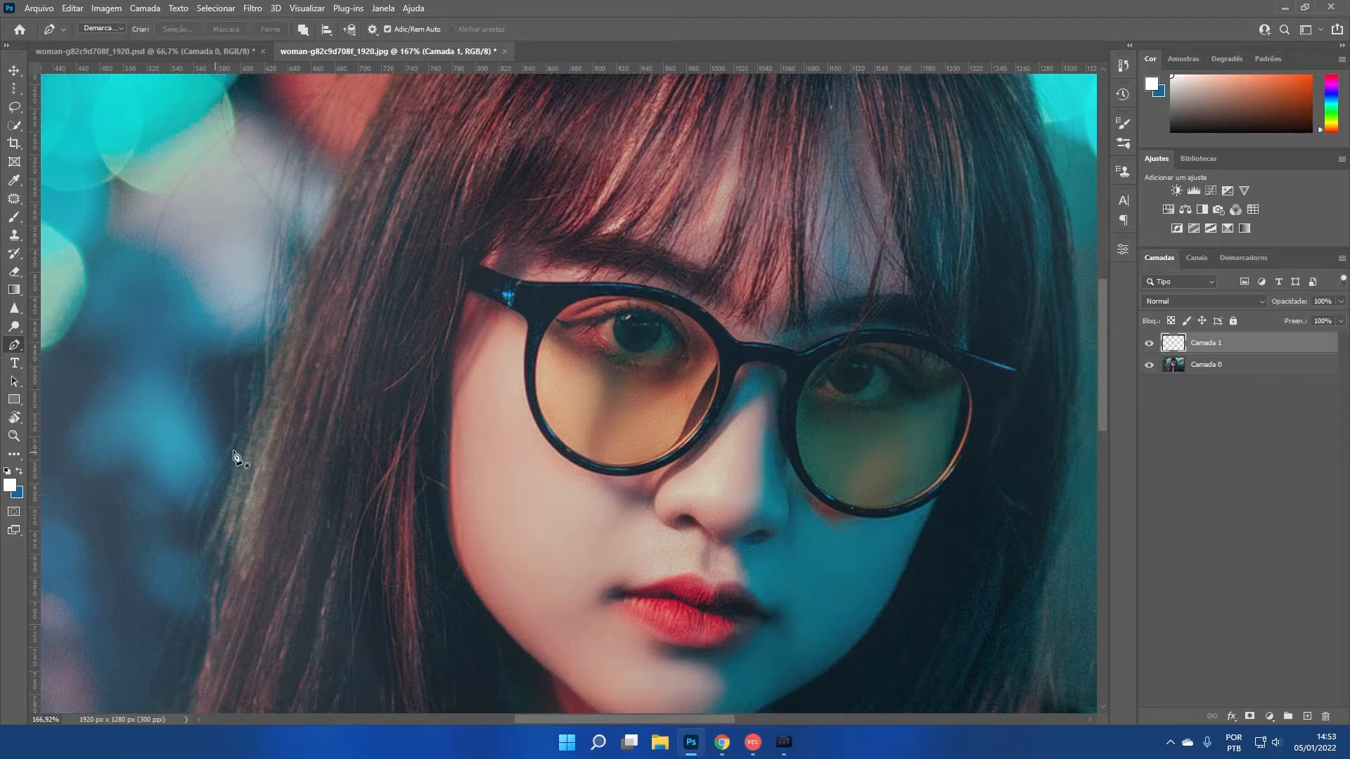
Draw a practice Pen path over the background and hair, starting with a straight segment and continuing with curved anchor points.
{"action": "left_click", "coordinate": [167, 539]}
{"action": "left_click", "coordinate": [271, 242]}
{"action": "left_click_drag", "start_coordinate": [477, 169], "coordinate": [627, 186]}
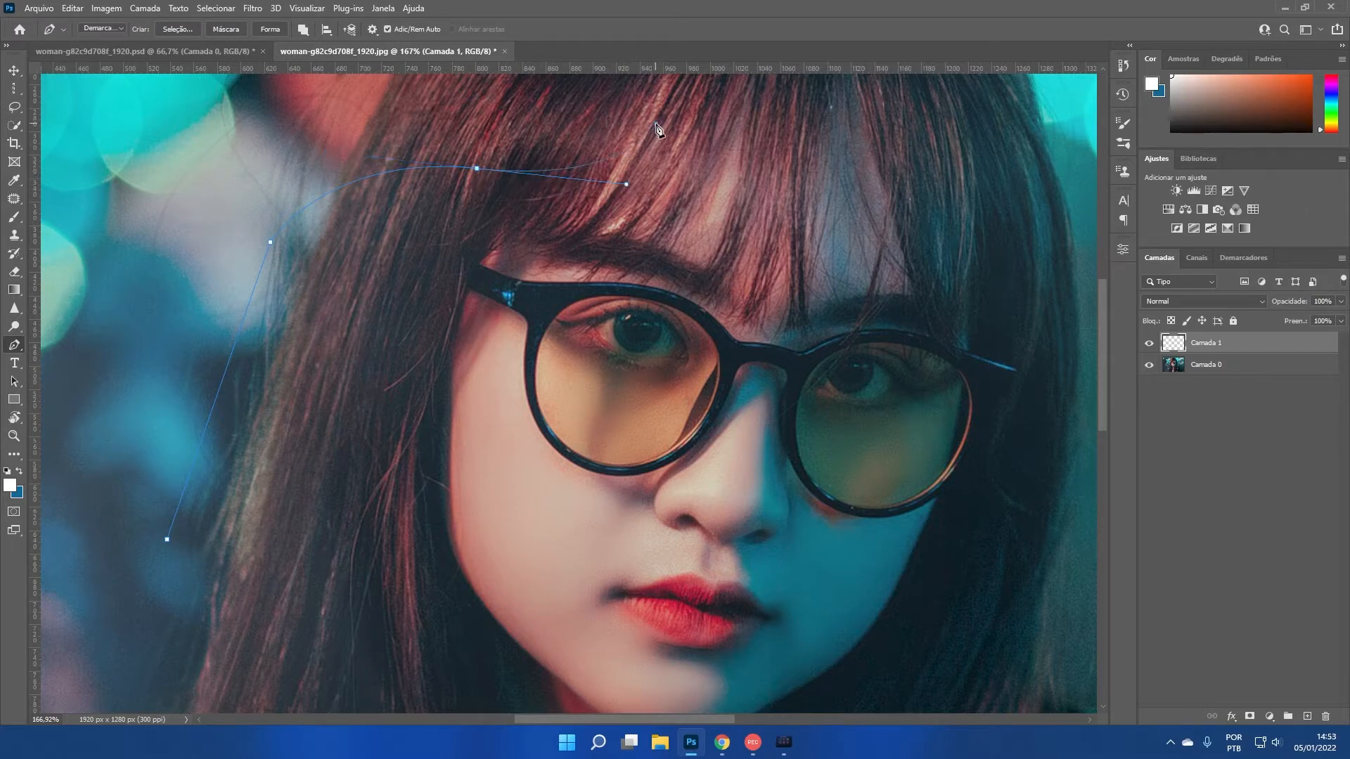
{"action": "left_click_drag", "start_coordinate": [656, 125], "coordinate": [676, 296]}
{"action": "left_click_drag", "start_coordinate": [739, 199], "coordinate": [768, 114]}
Add an anchor point on the practice path's first straight segment, pull it outward and reshape the curve with its direction handles.
{"action": "left_click", "coordinate": [222, 380]}
{"action": "left_click_drag", "start_coordinate": [223, 382], "coordinate": [150, 373]}
{"action": "left_click_drag", "start_coordinate": [175, 305], "coordinate": [119, 273]}
{"action": "left_click_drag", "start_coordinate": [282, 367], "coordinate": [254, 314]}
{"action": "left_click_drag", "start_coordinate": [127, 453], "coordinate": [89, 421]}
{"action": "left_click", "coordinate": [150, 374]}
{"action": "left_click", "coordinate": [272, 242]}
Activate the Brush tool for stroking the glasses path.
{"action": "right_click", "coordinate": [20, 351]}
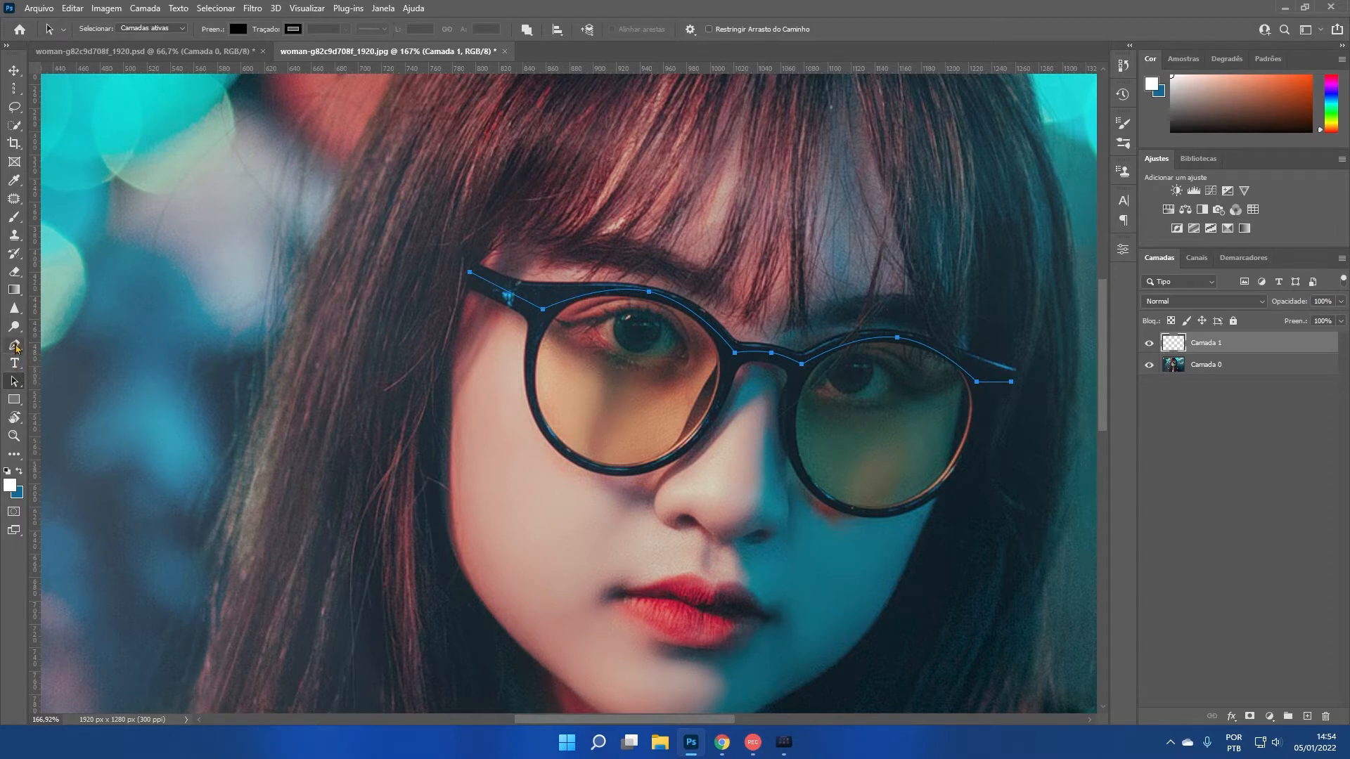
{"action": "left_click", "coordinate": [14, 217]}
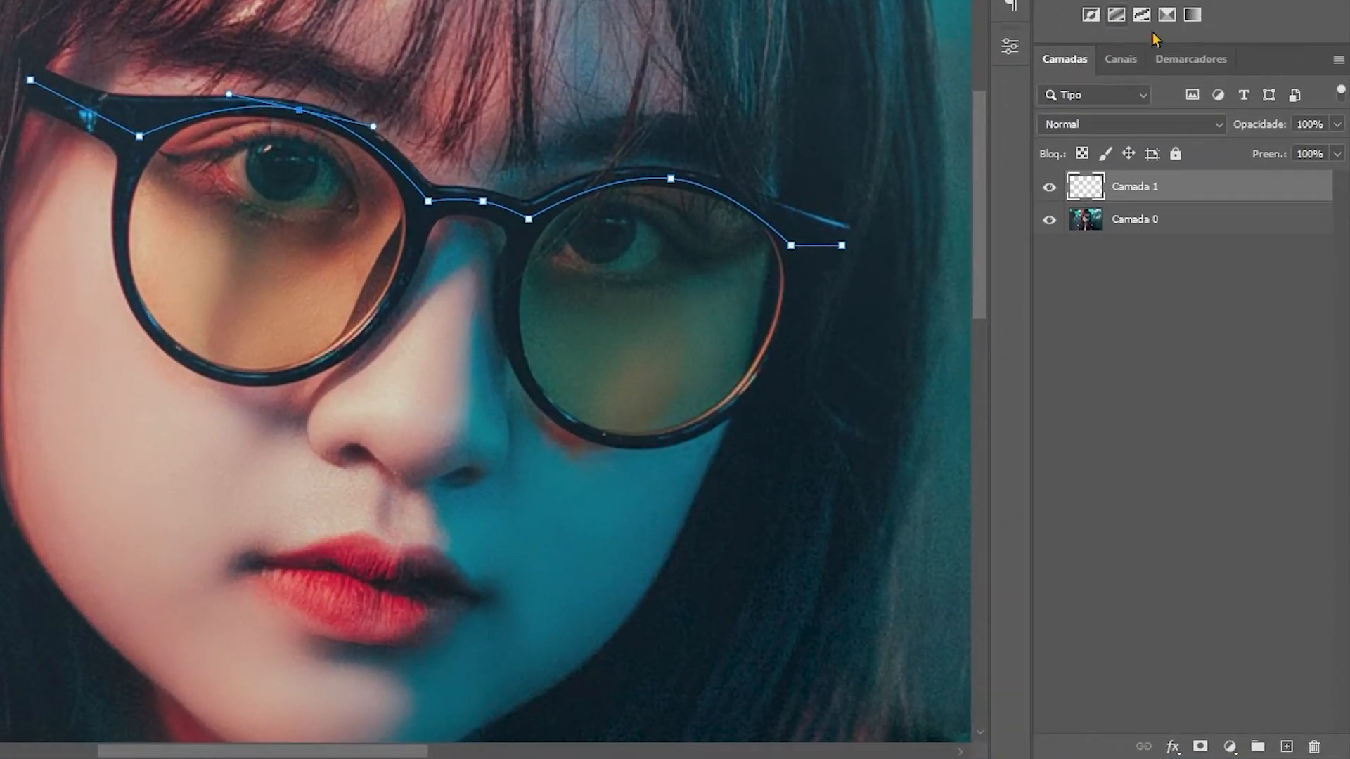
Try stroking the glasses work path with Pincel and Simular Pressão enabled, and undo that stroke.
{"action": "left_click", "coordinate": [1189, 60]}
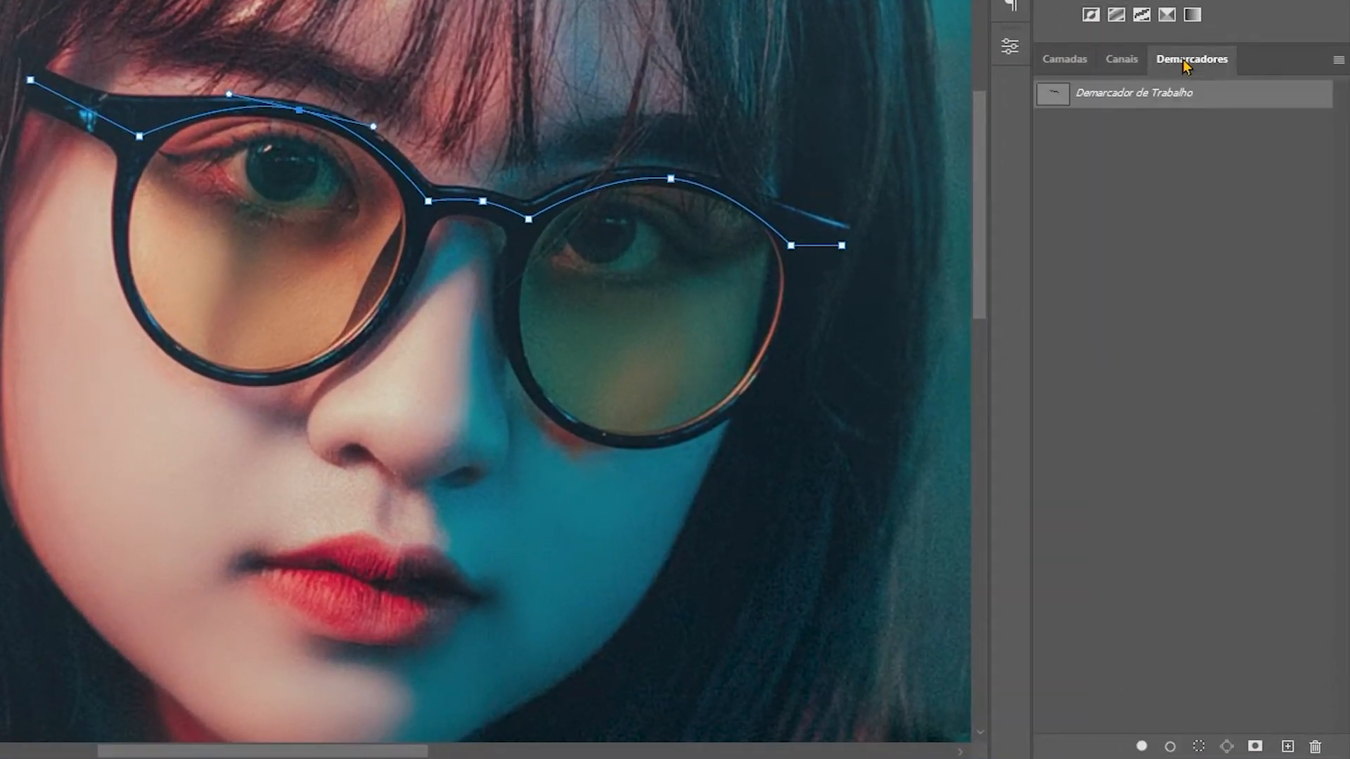
{"action": "right_click", "coordinate": [1128, 101]}
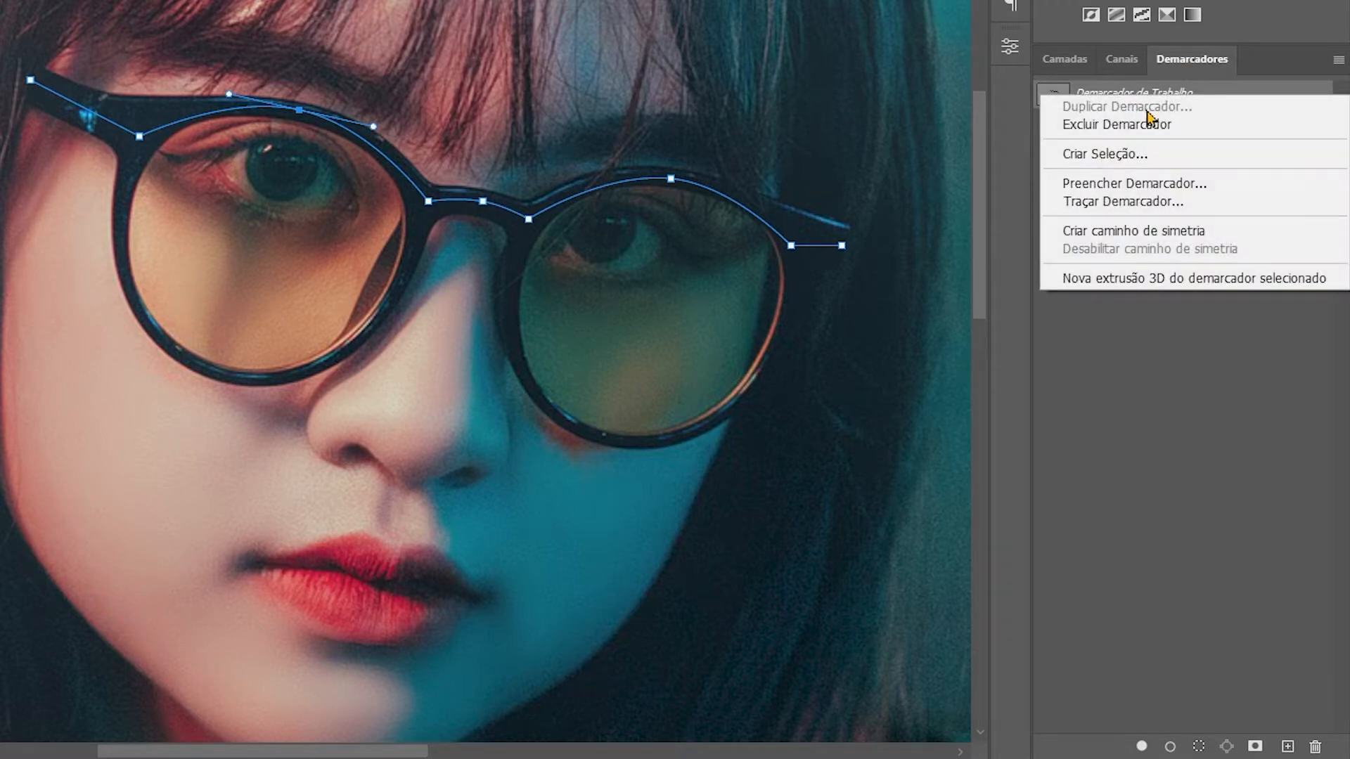
{"action": "left_click", "coordinate": [1154, 204]}
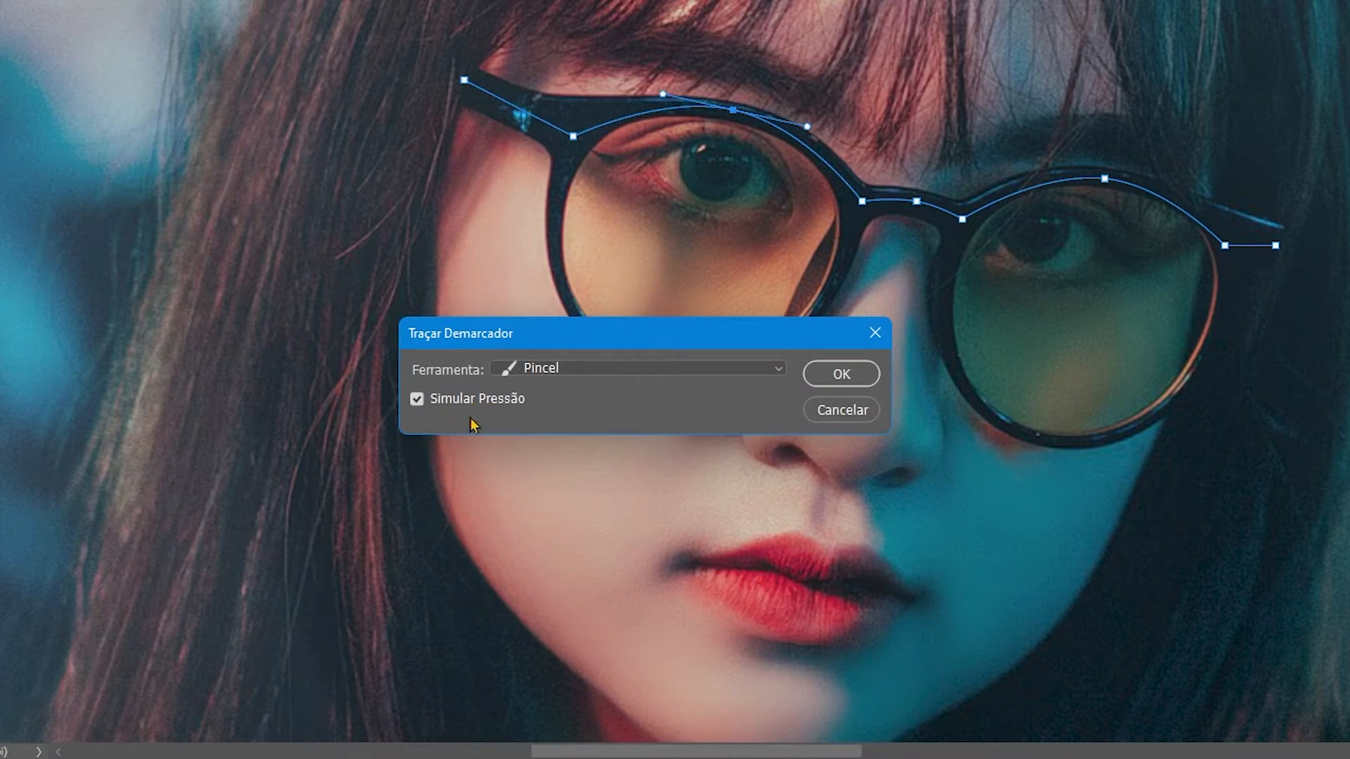
{"action": "left_click", "coordinate": [657, 369]}
{"action": "left_click", "coordinate": [607, 407]}
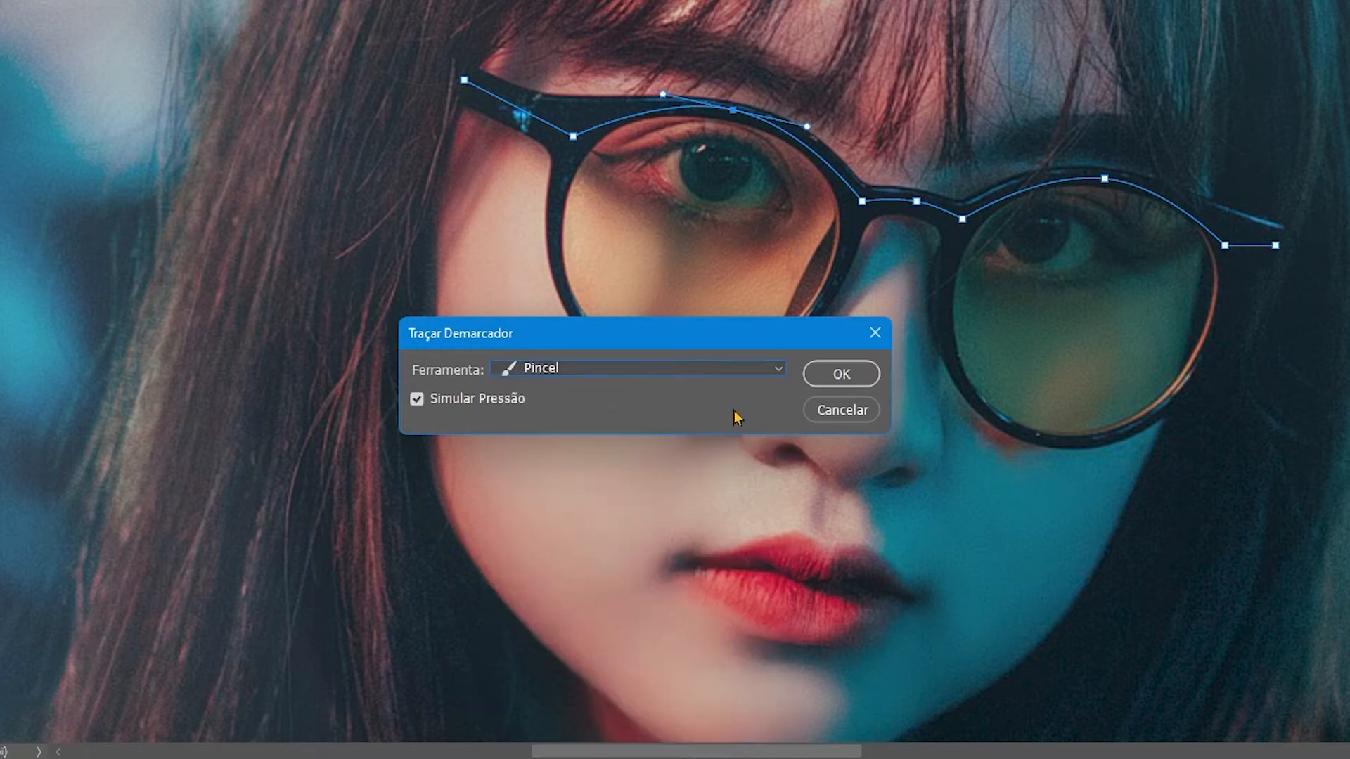
{"action": "left_click", "coordinate": [841, 374]}
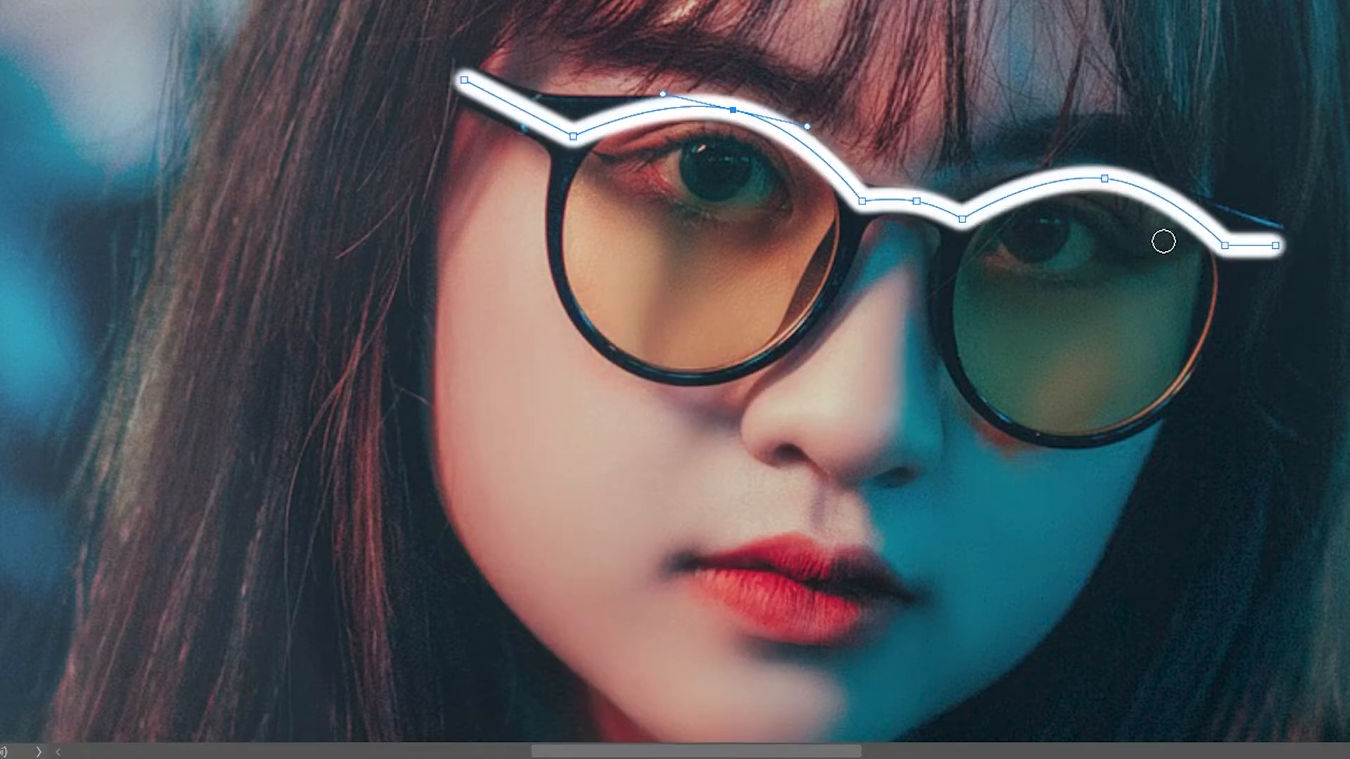
{"action": "key", "text": "ctrl+z"}
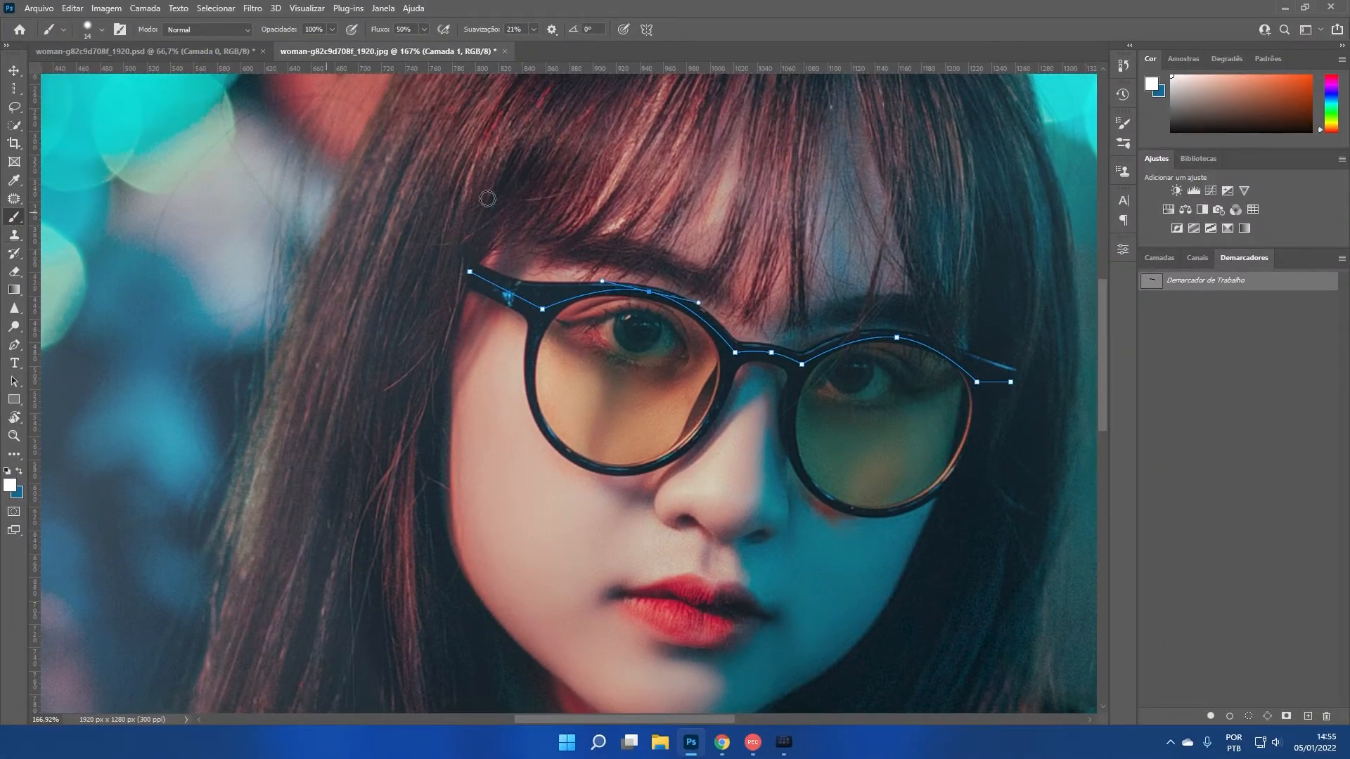
Set the brush size to 10, stroke the glasses work path with it, and undo that stroke.
{"action": "right_click", "coordinate": [528, 196]}
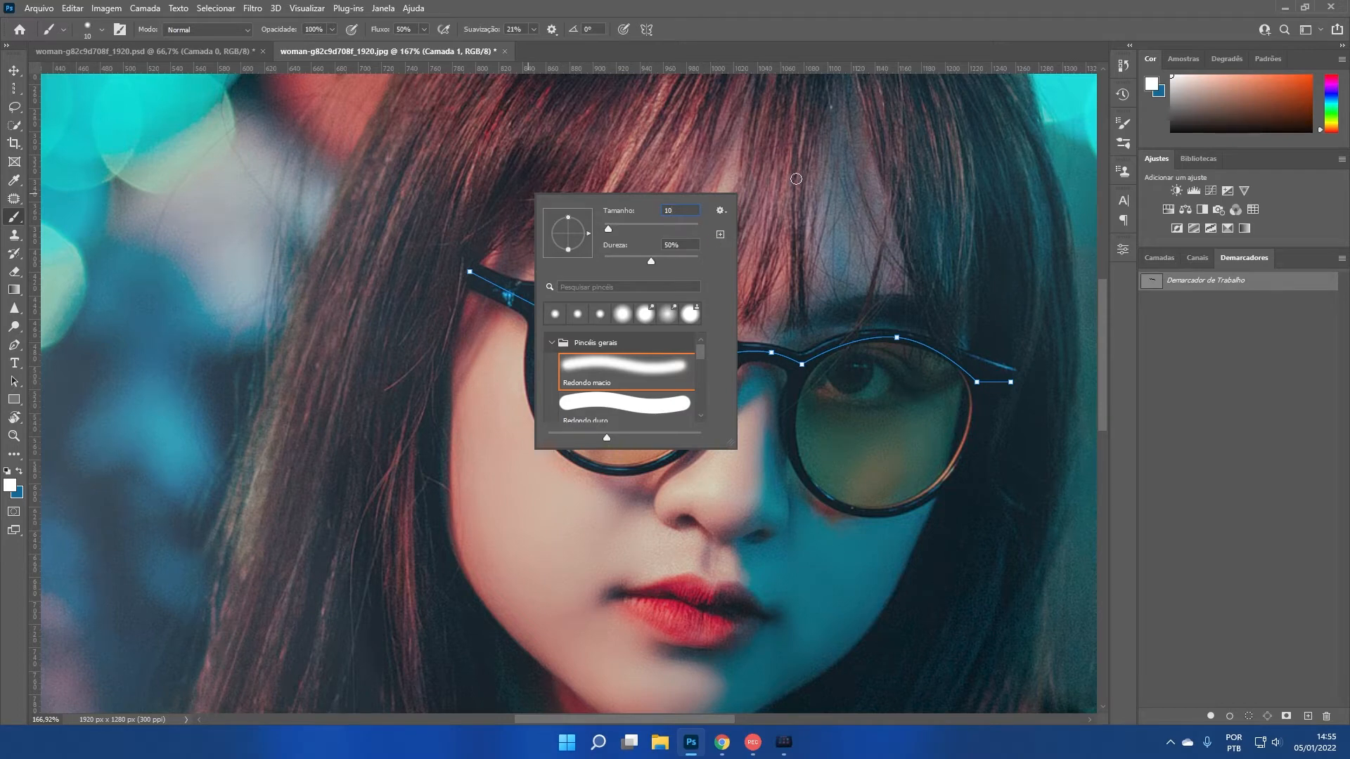
{"action": "key", "text": "Return"}
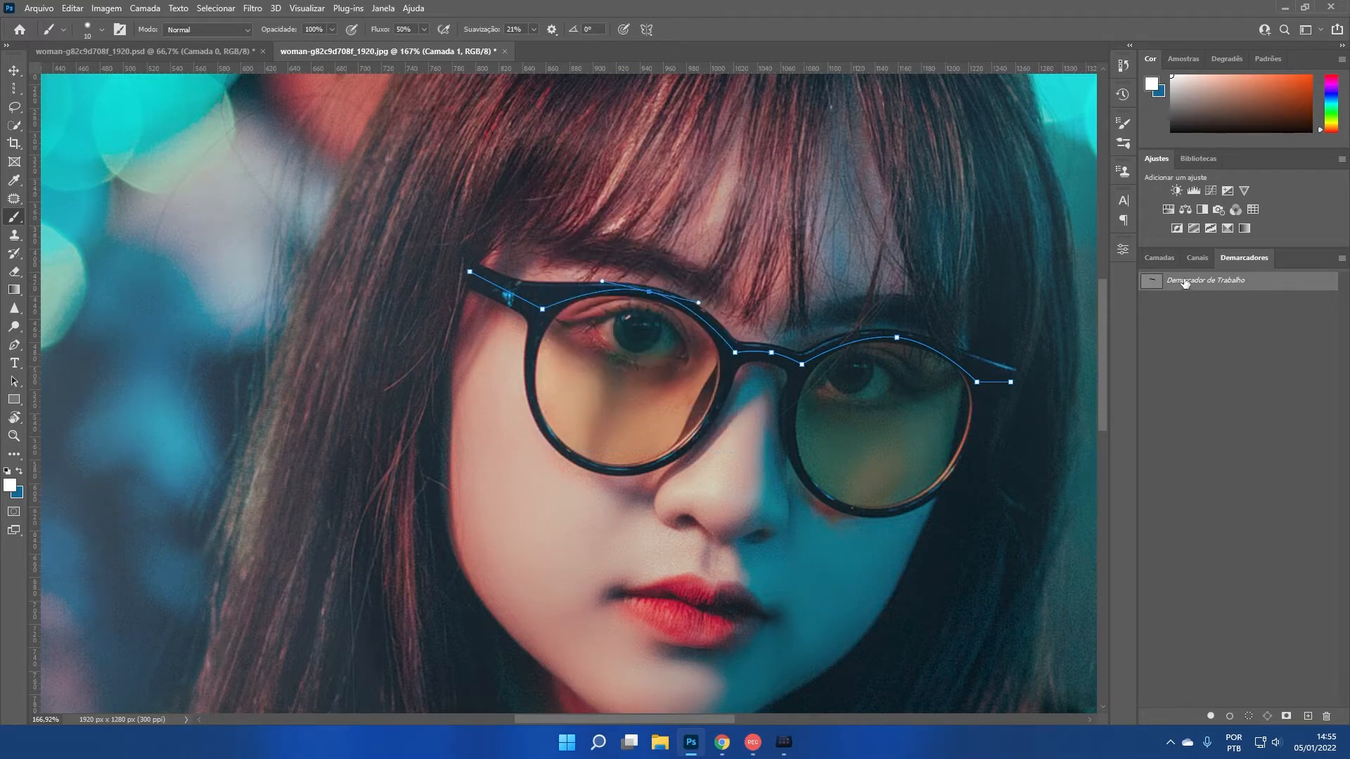
{"action": "right_click", "coordinate": [1239, 290]}
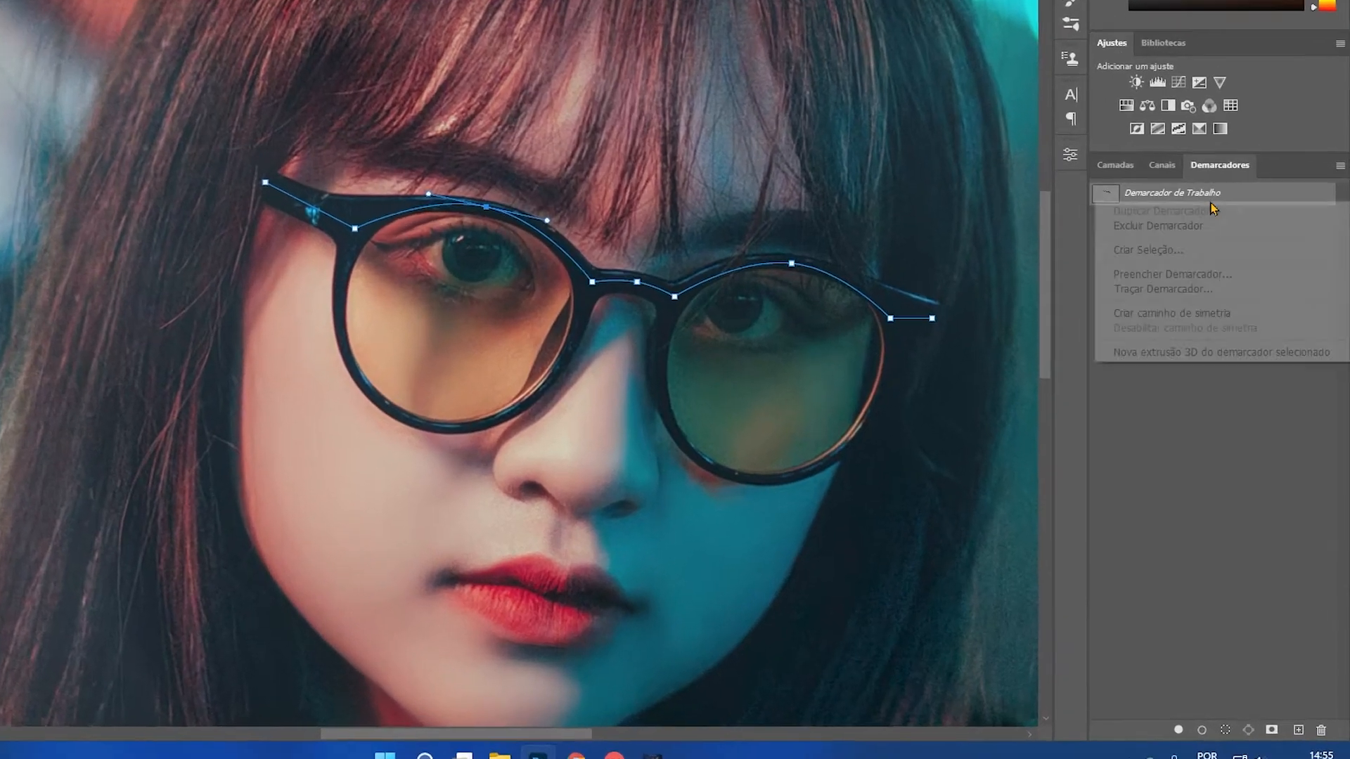
{"action": "key", "text": "Escape"}
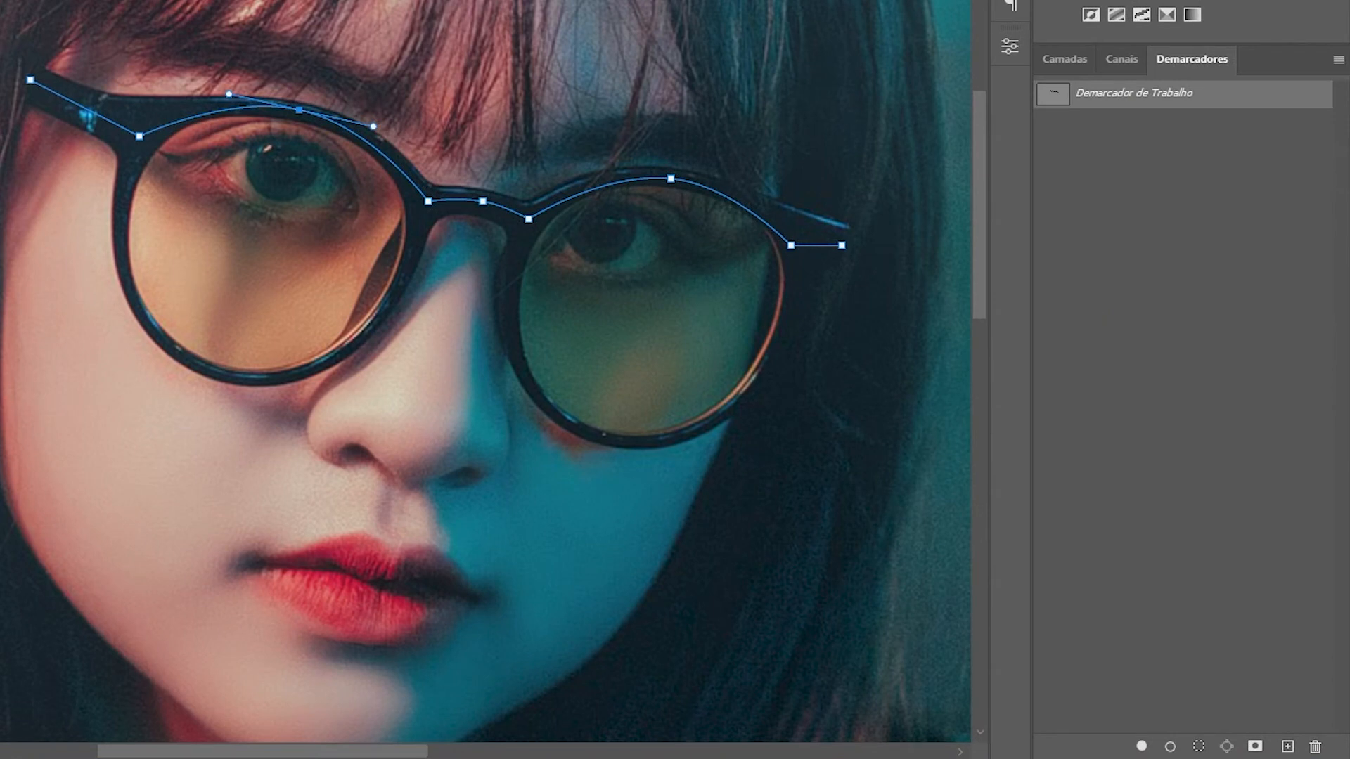
{"action": "left_click", "coordinate": [1169, 747]}
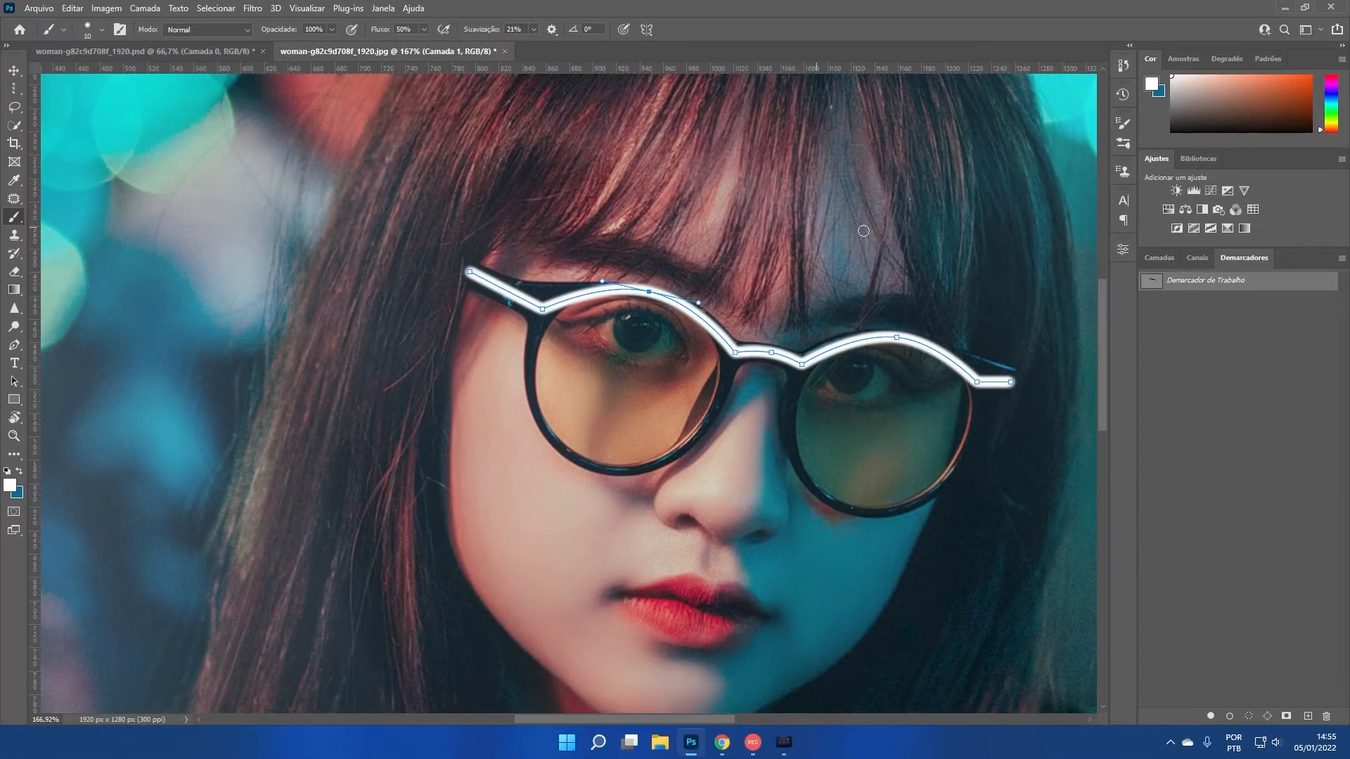
{"action": "key", "text": "ctrl+z"}
Set the brush size to 7 and stroke the glasses work path in white.
{"action": "right_click", "coordinate": [726, 185]}
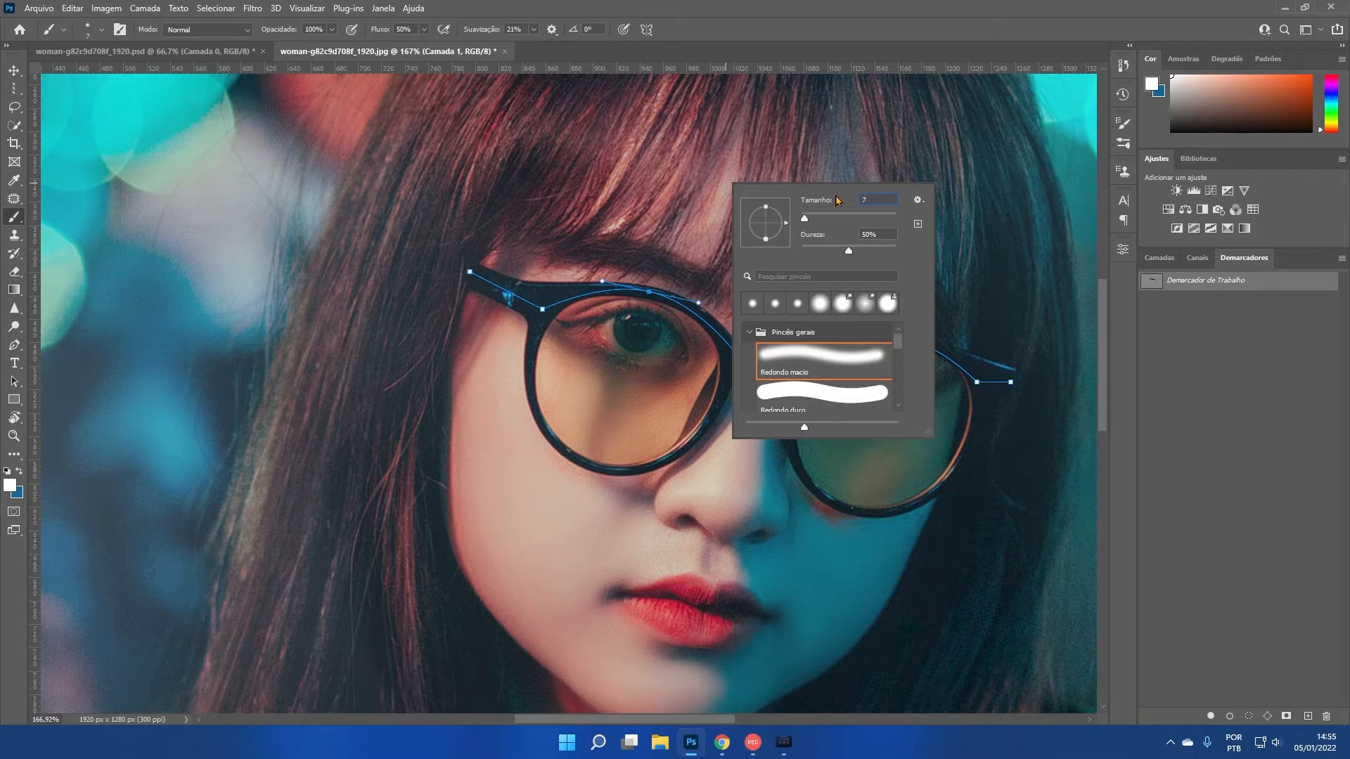
{"action": "key", "text": "Return"}
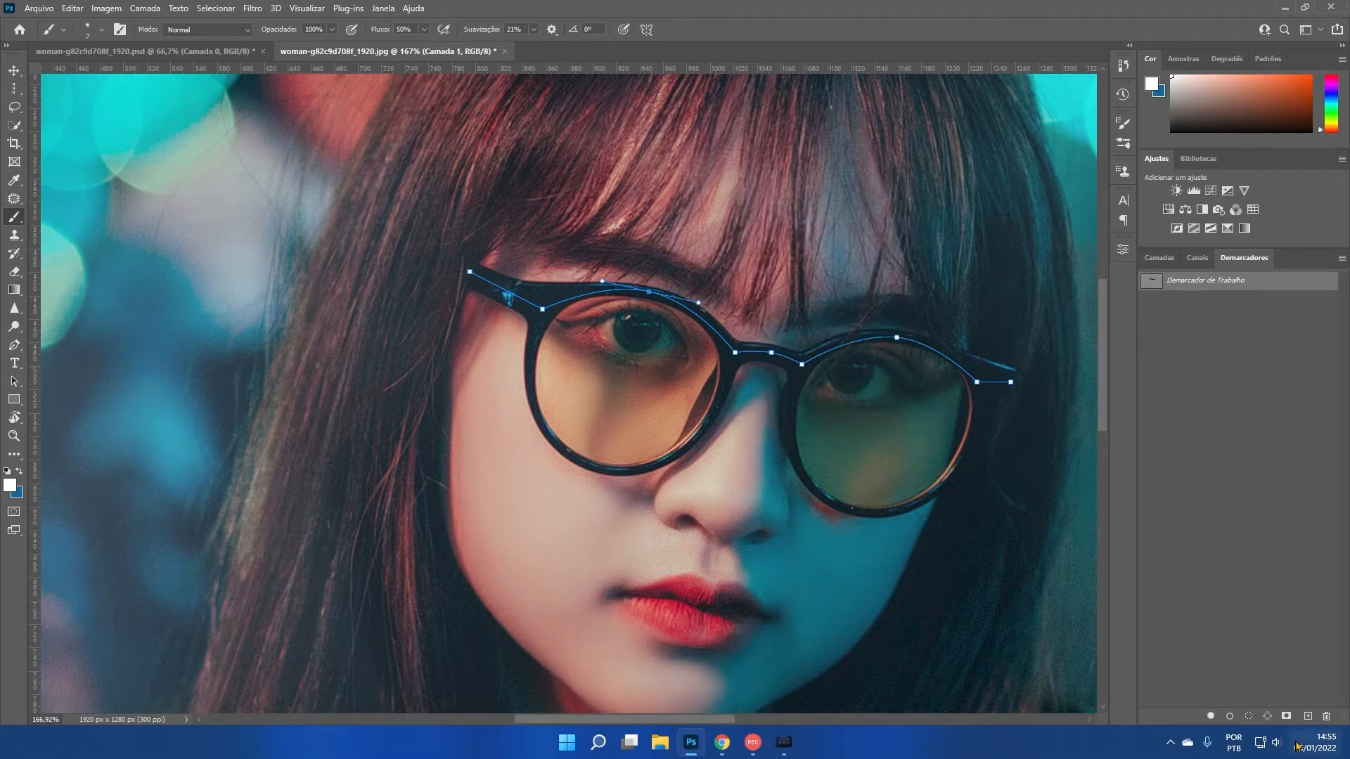
{"action": "left_click", "coordinate": [1230, 716]}
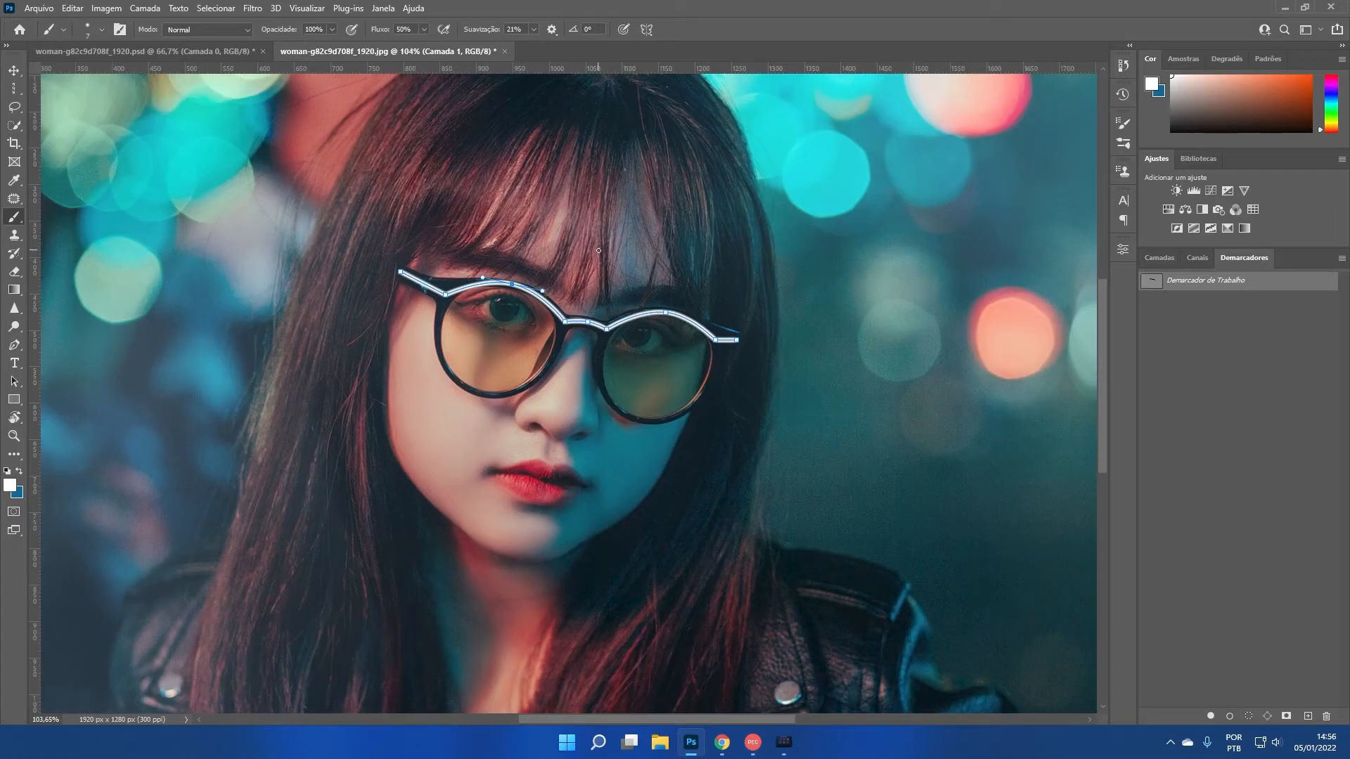
{"action": "scroll", "coordinate": [598, 250], "scroll_direction": "down", "scroll_amount": 3}
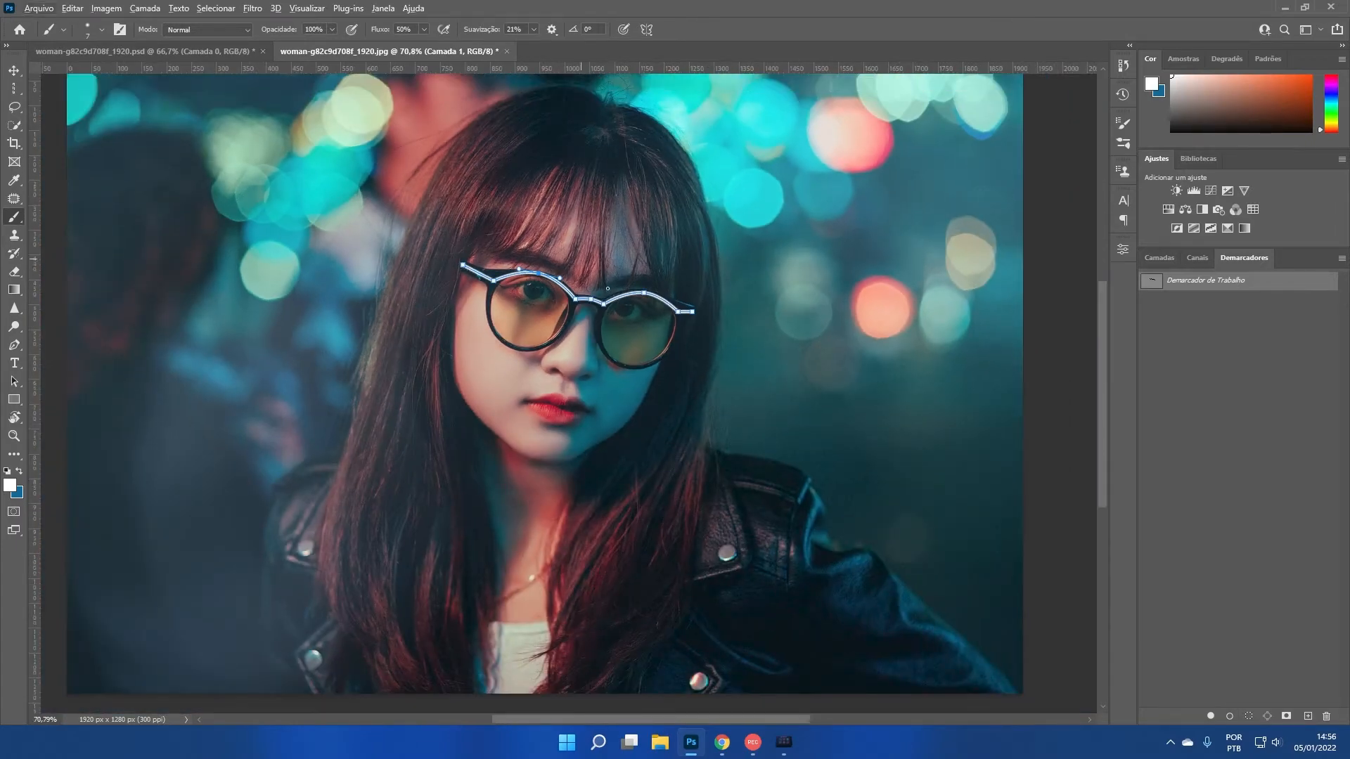
{"action": "left_click_drag", "start_coordinate": [546, 538], "coordinate": [641, 359]}
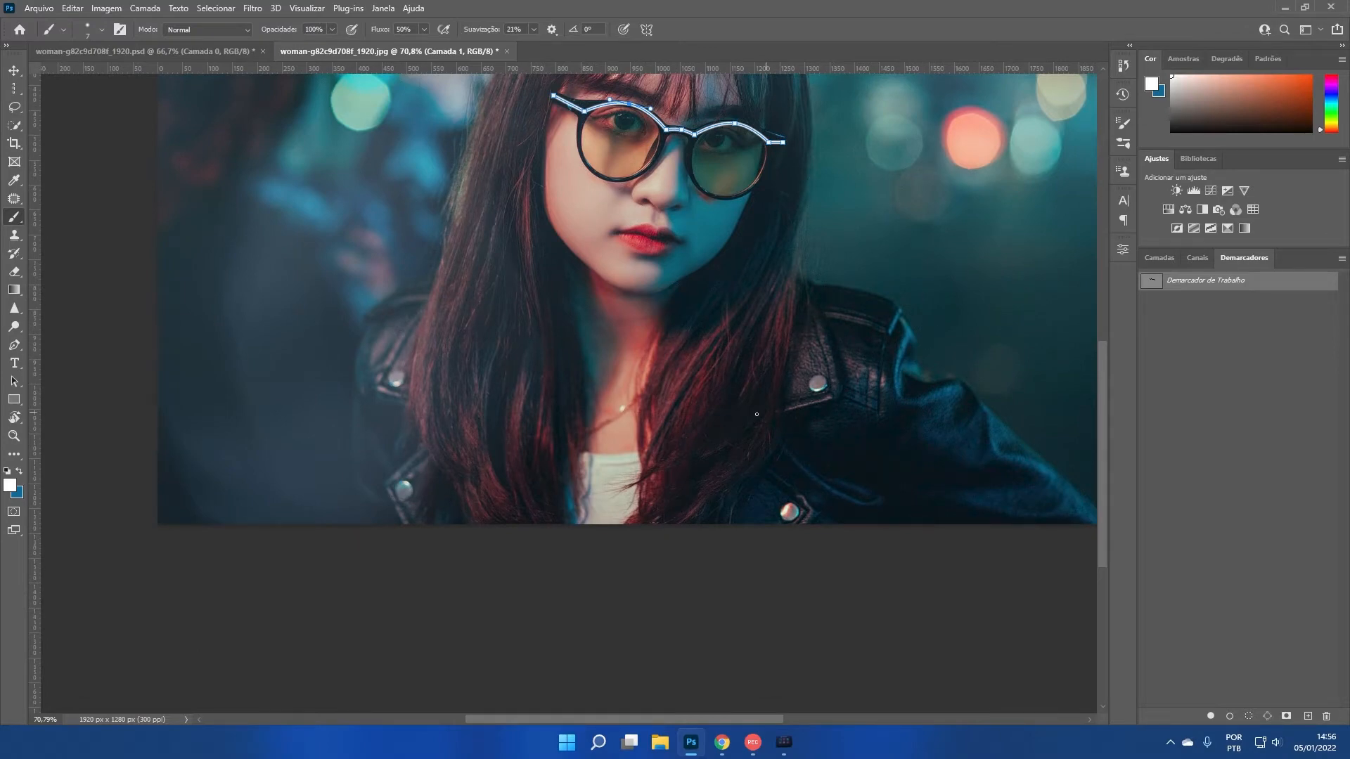
{"action": "scroll", "coordinate": [575, 203], "scroll_direction": "up", "scroll_amount": 4}
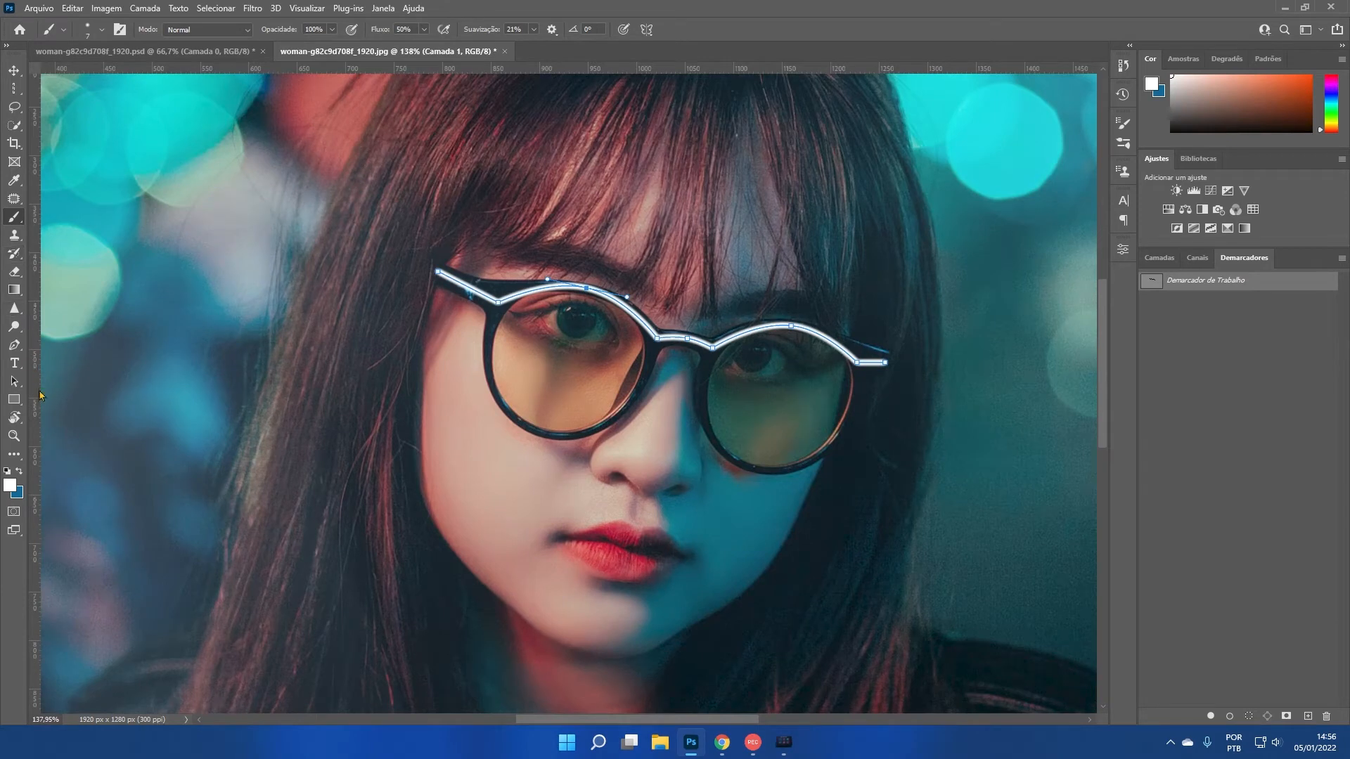
Switch to the Pen tool and delete the already stroked work path of the upper glasses rim.
{"action": "key", "text": "p"}
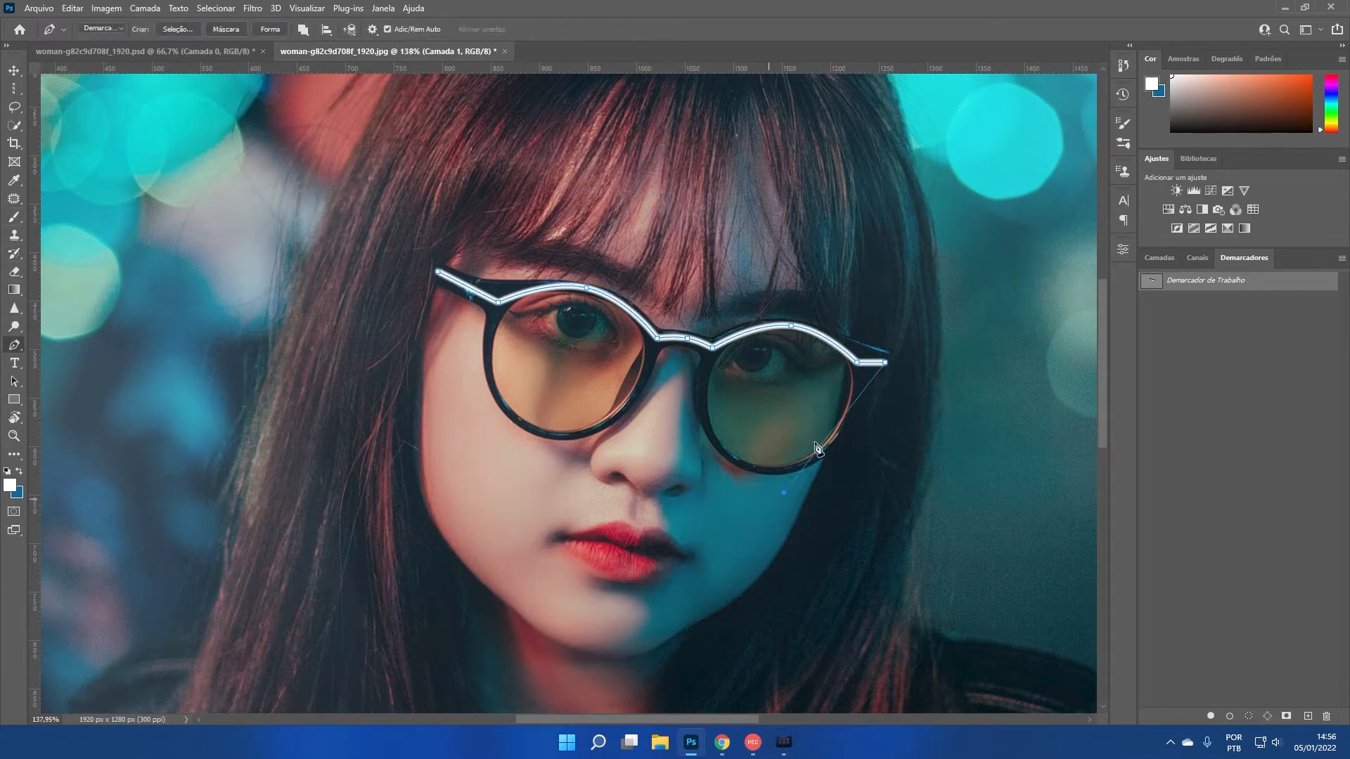
{"action": "left_click", "coordinate": [884, 364]}
{"action": "key", "text": "ctrl+z"}
{"action": "left_click_drag", "start_coordinate": [1187, 285], "coordinate": [1327, 716]}
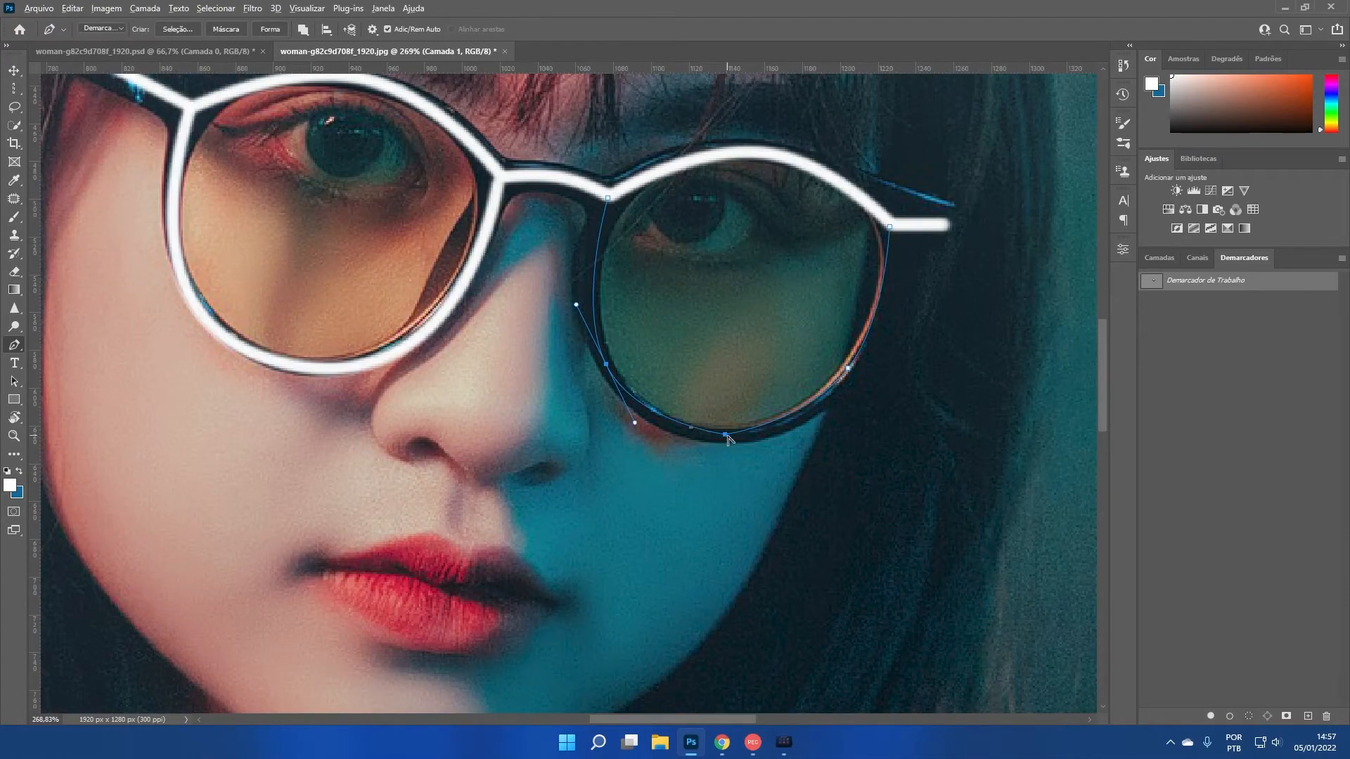
Trace the outer contour of the hair with a curved Pen path.
{"action": "scroll", "coordinate": [475, 470], "scroll_direction": "down", "scroll_amount": 6}
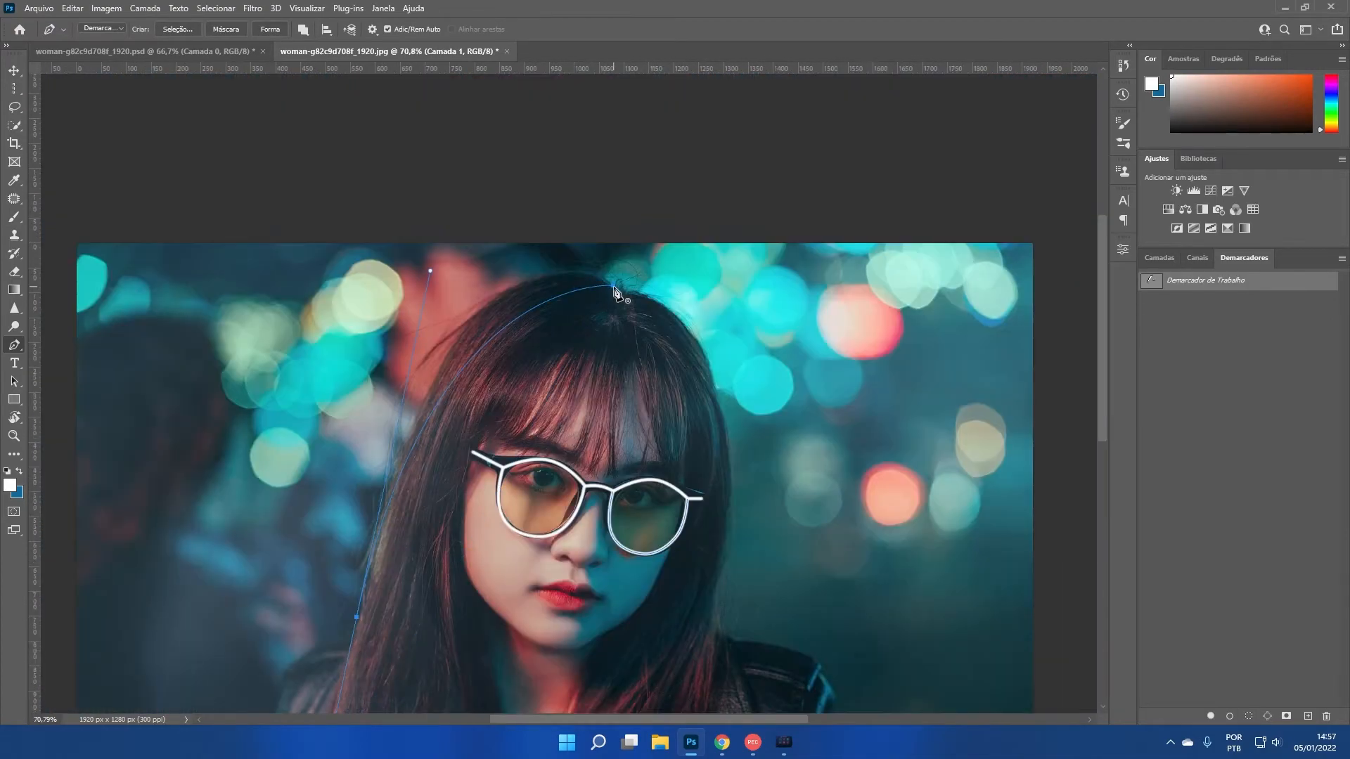
{"action": "left_click_drag", "start_coordinate": [476, 470], "coordinate": [505, 393]}
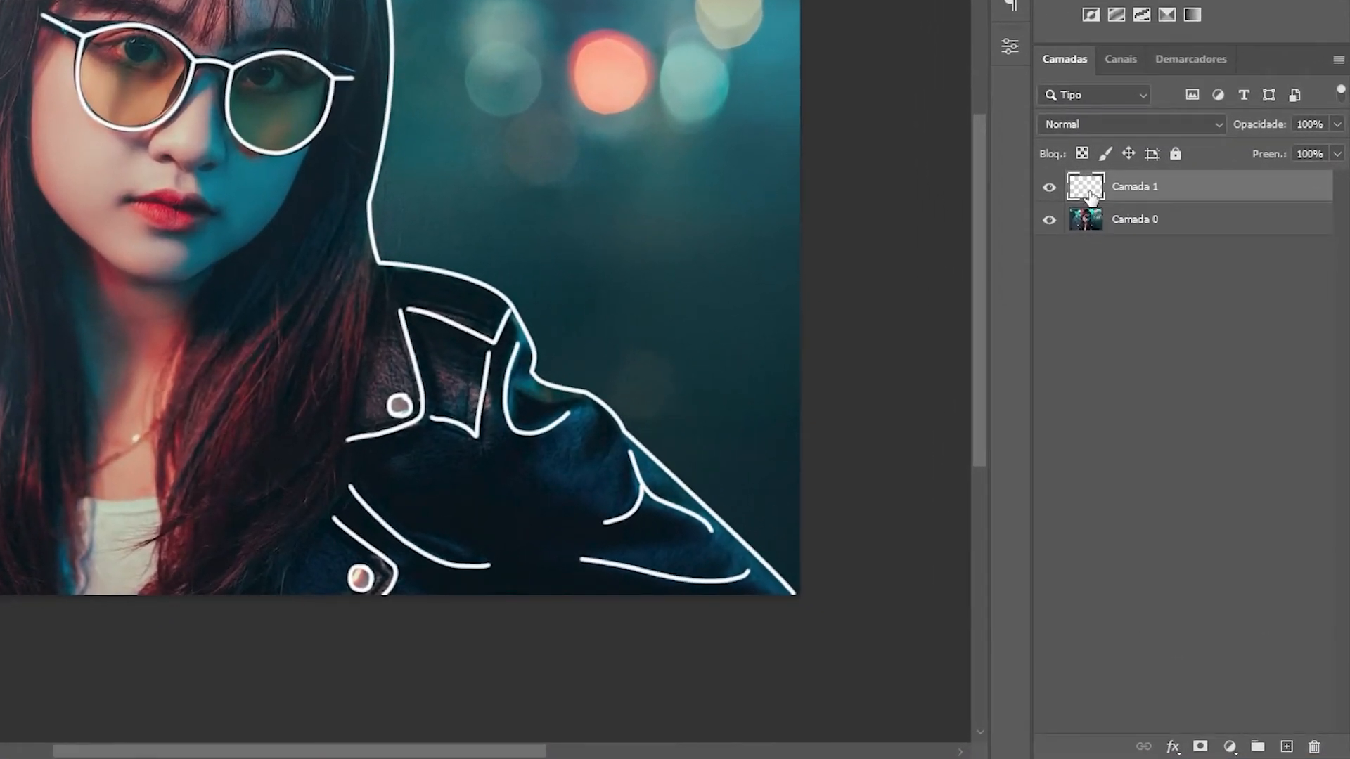
Open the blending options of Camada 1 and enable a Color Overlay in white (ffffff).
{"action": "right_click", "coordinate": [1174, 348]}
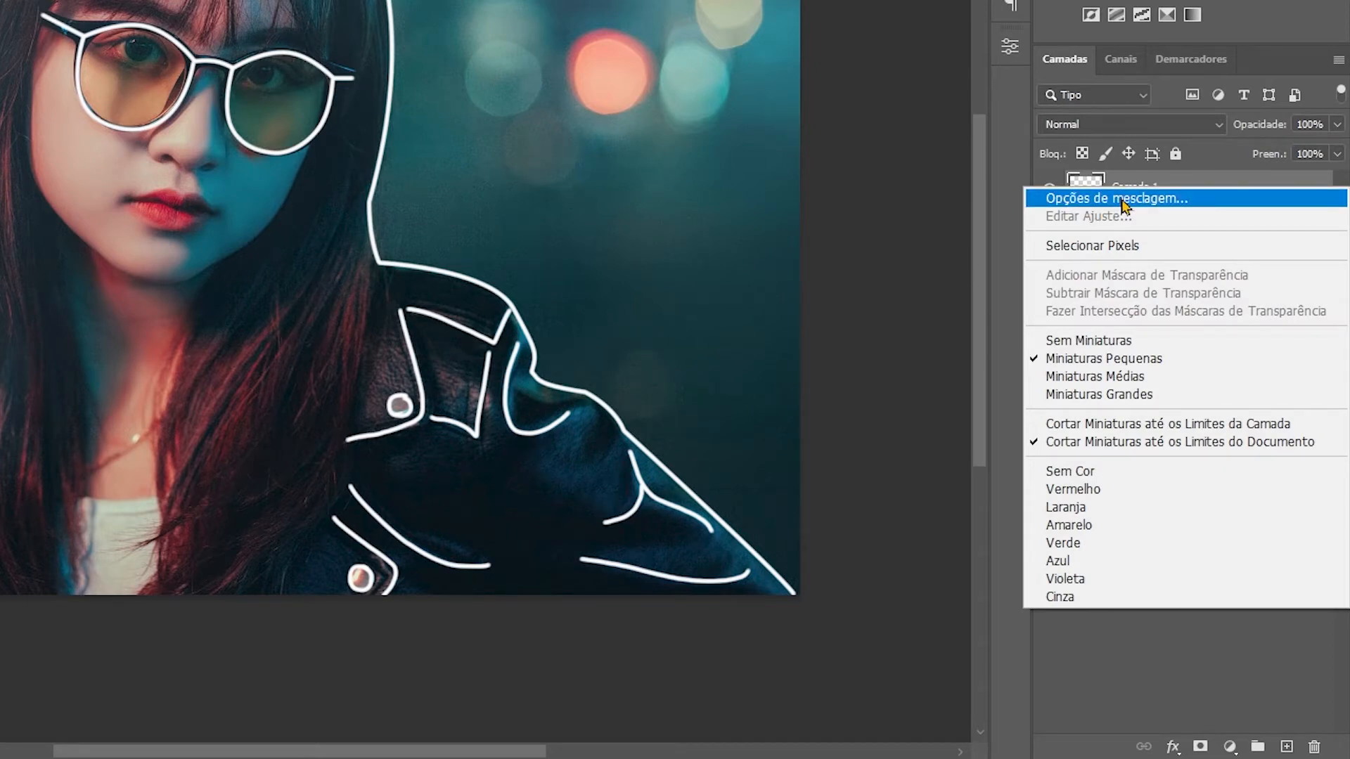
{"action": "left_click", "coordinate": [1123, 204]}
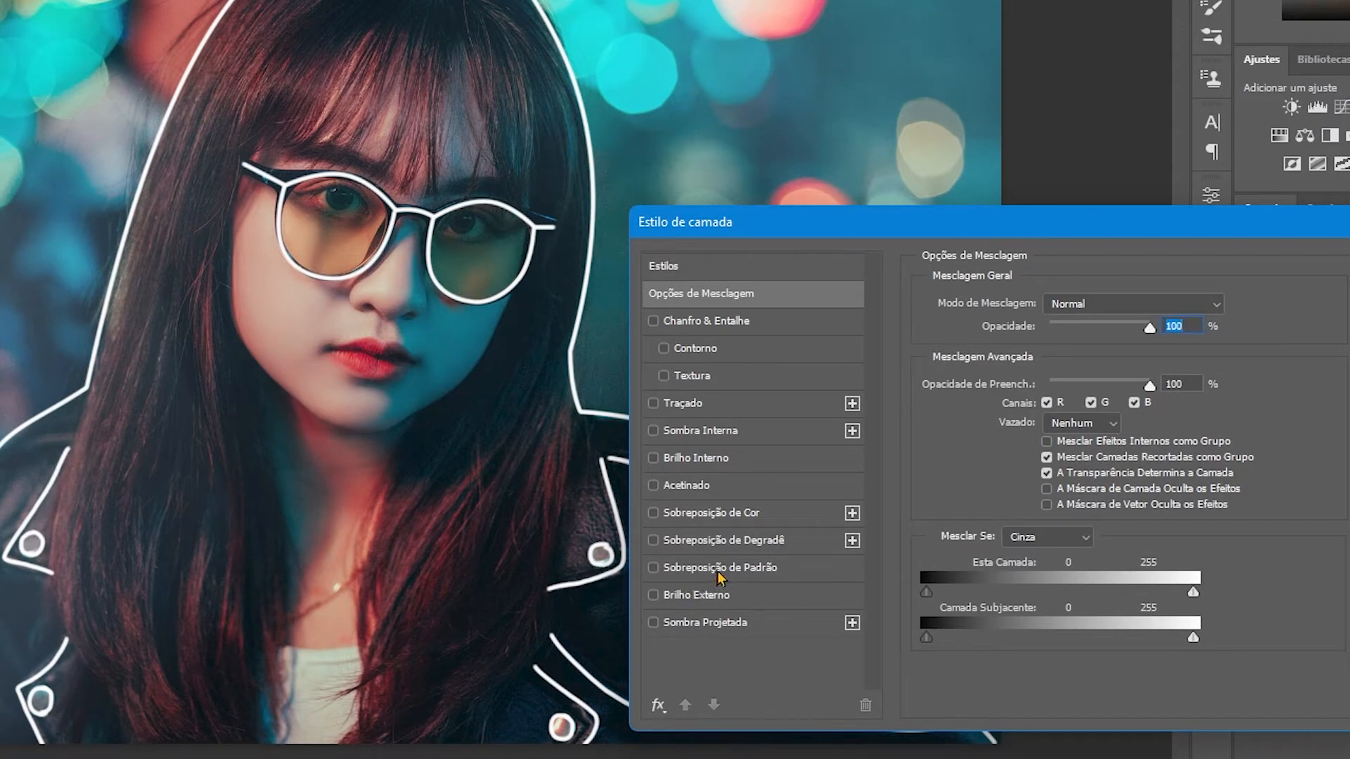
{"action": "left_click", "coordinate": [728, 518]}
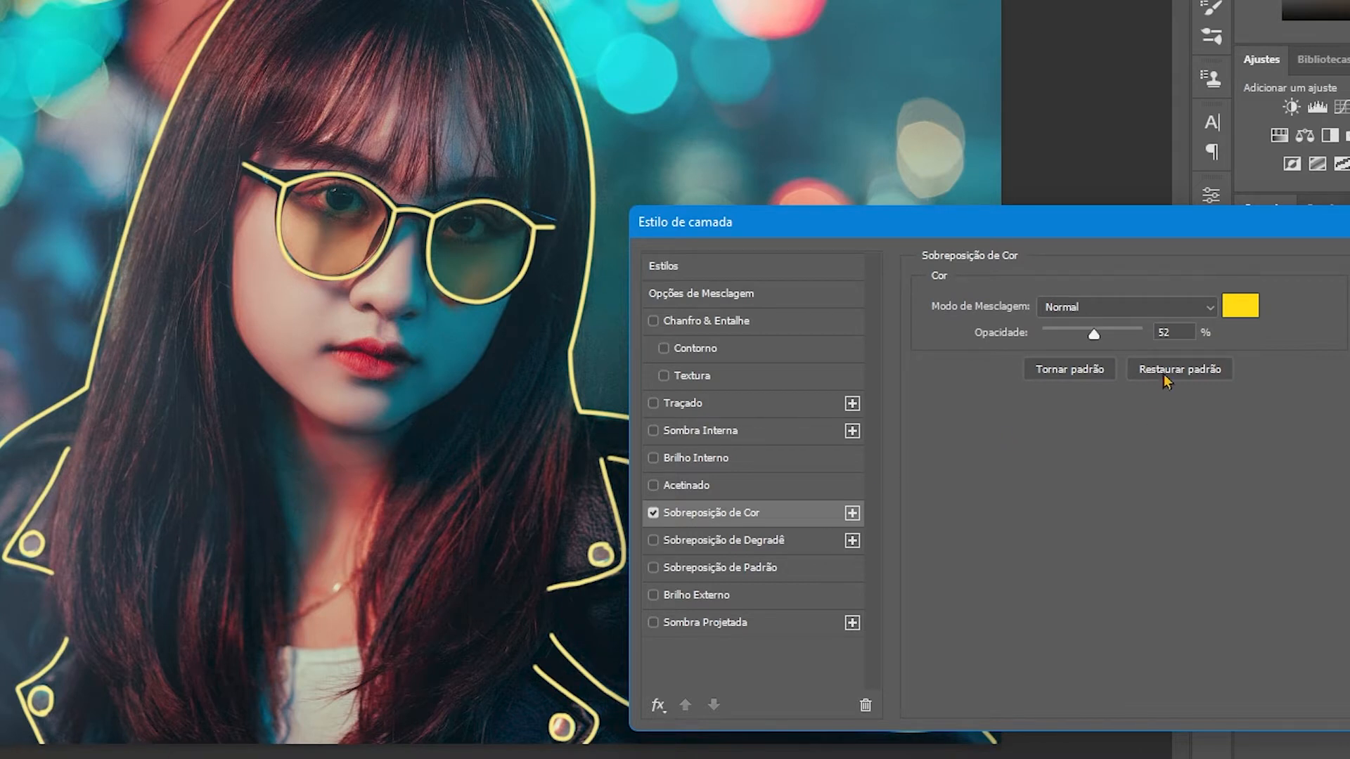
{"action": "left_click", "coordinate": [1237, 307]}
{"action": "left_click", "coordinate": [1004, 358]}
{"action": "left_click_drag", "start_coordinate": [1003, 358], "coordinate": [803, 225]}
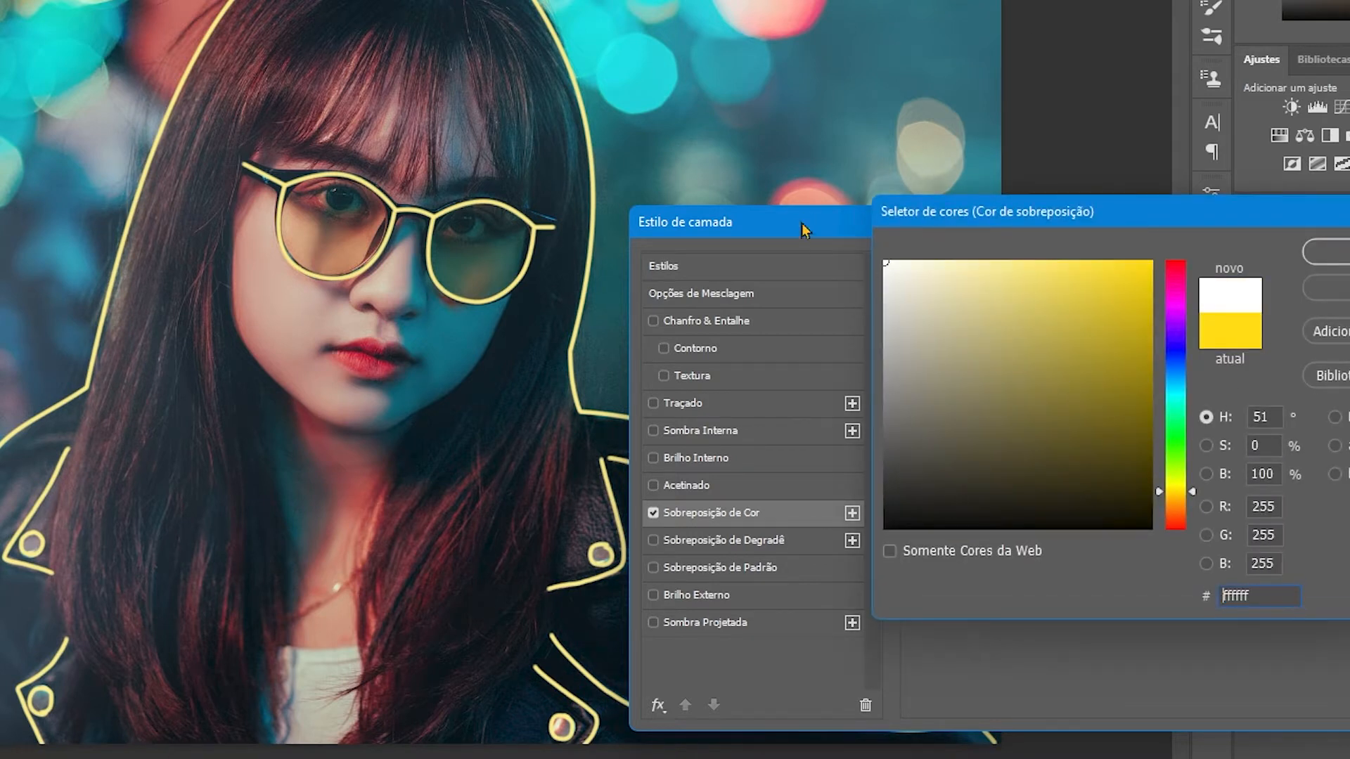
{"action": "left_click", "coordinate": [1343, 261]}
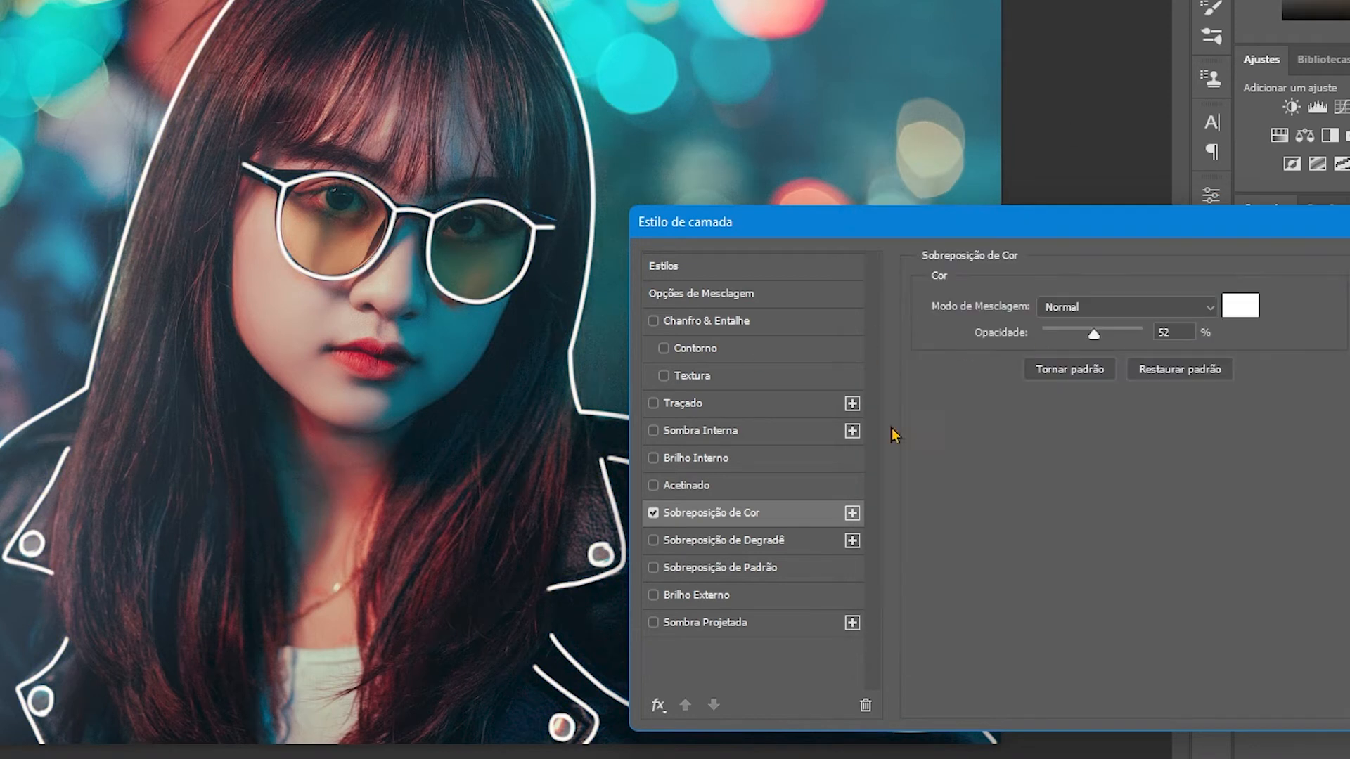
Enable Outer Glow on Camada 1, with blend mode Subexposição Linear (Adicionar) and opacity 0%.
{"action": "left_click", "coordinate": [699, 597]}
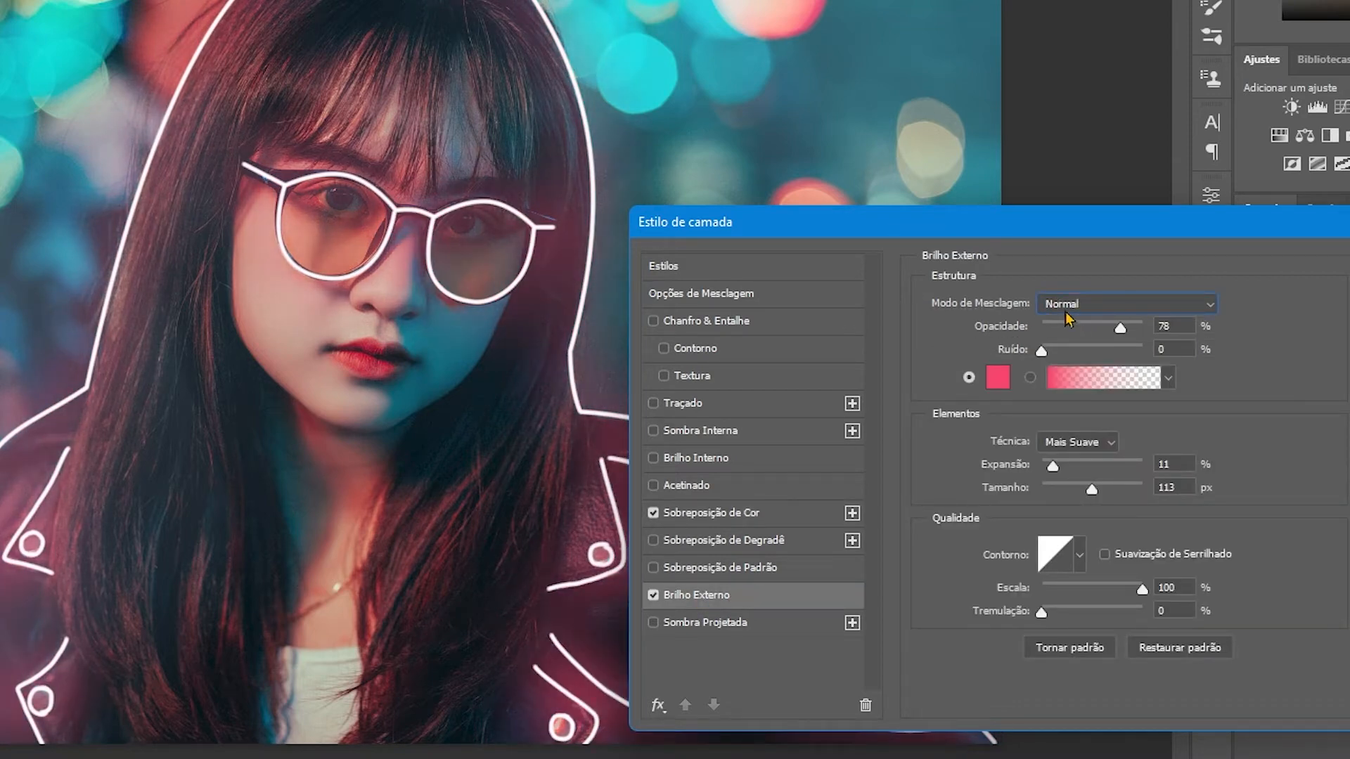
{"action": "left_click", "coordinate": [1062, 305]}
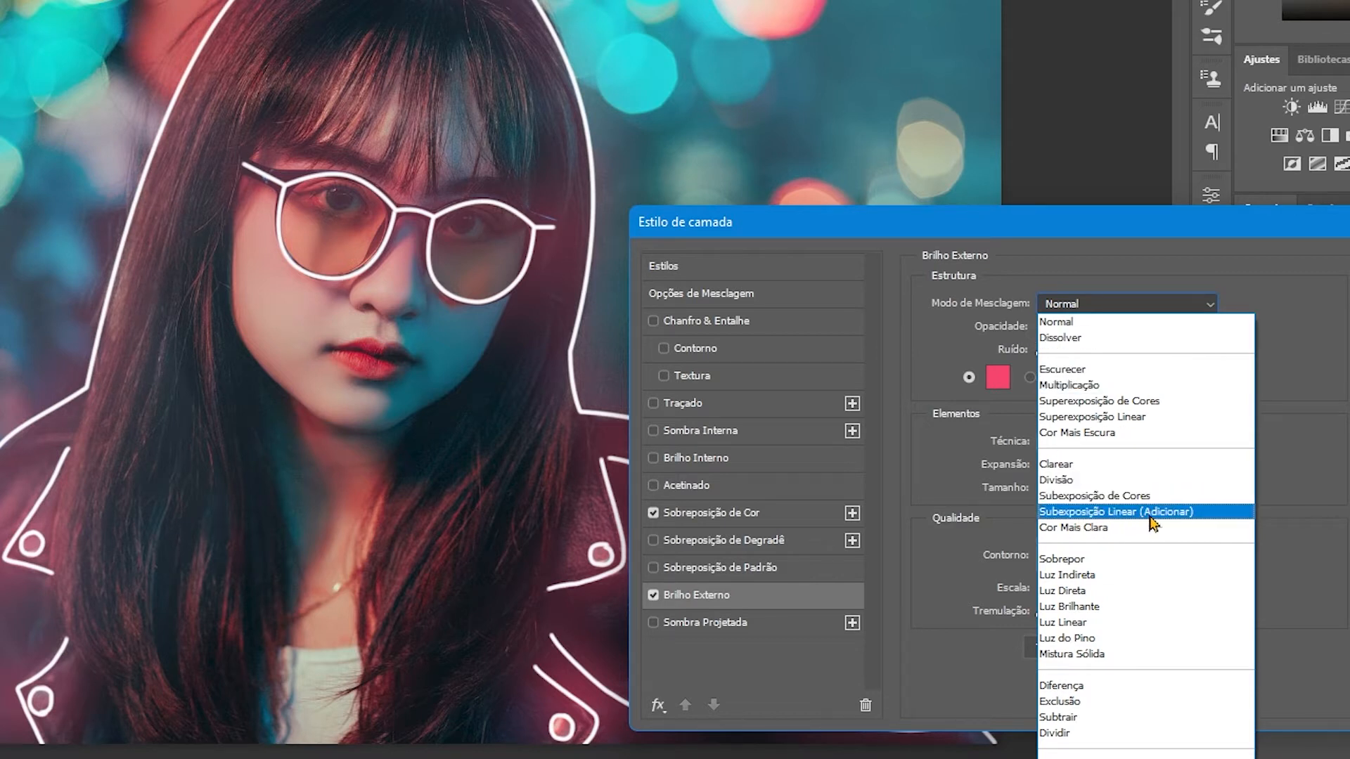
{"action": "left_click", "coordinate": [1173, 517]}
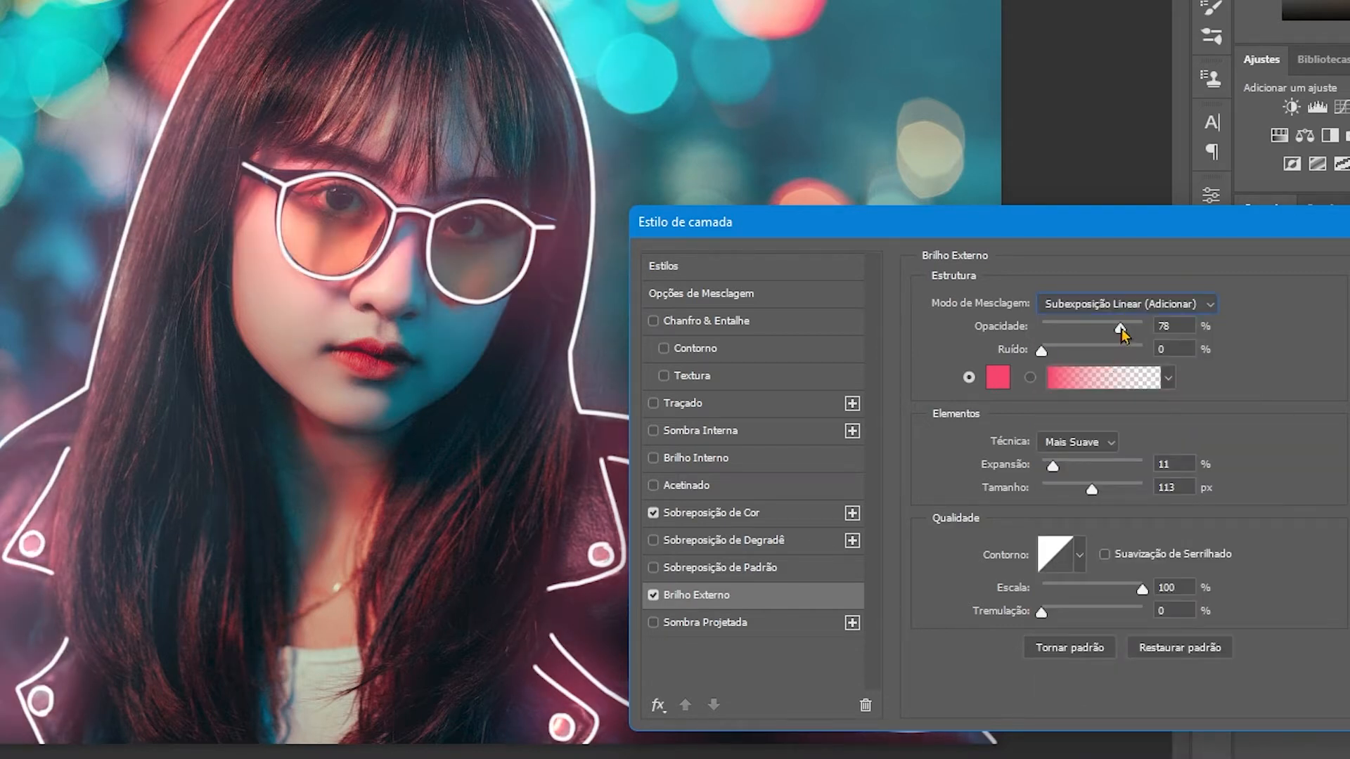
{"action": "left_click_drag", "start_coordinate": [1120, 329], "coordinate": [1042, 337]}
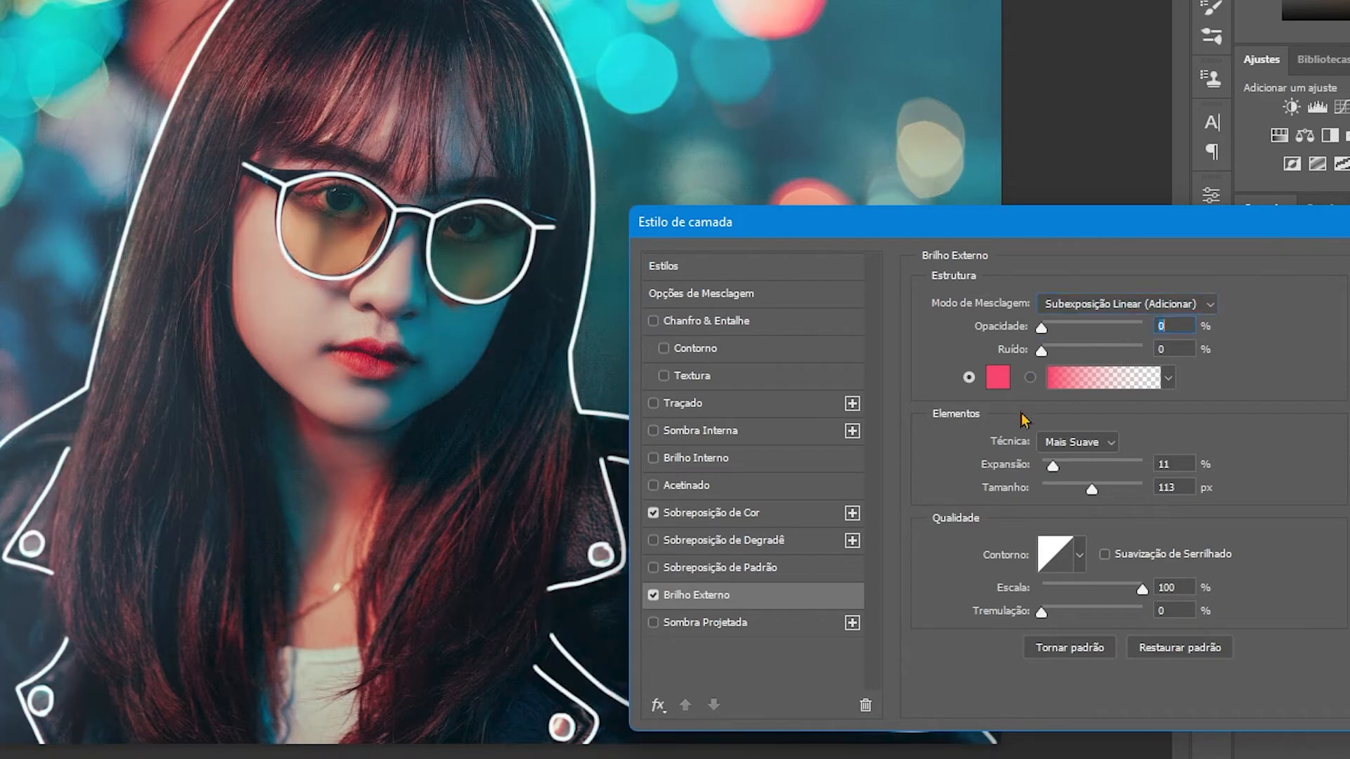
Change the Outer Glow colour to a vivid purple.
{"action": "left_click", "coordinate": [1002, 382]}
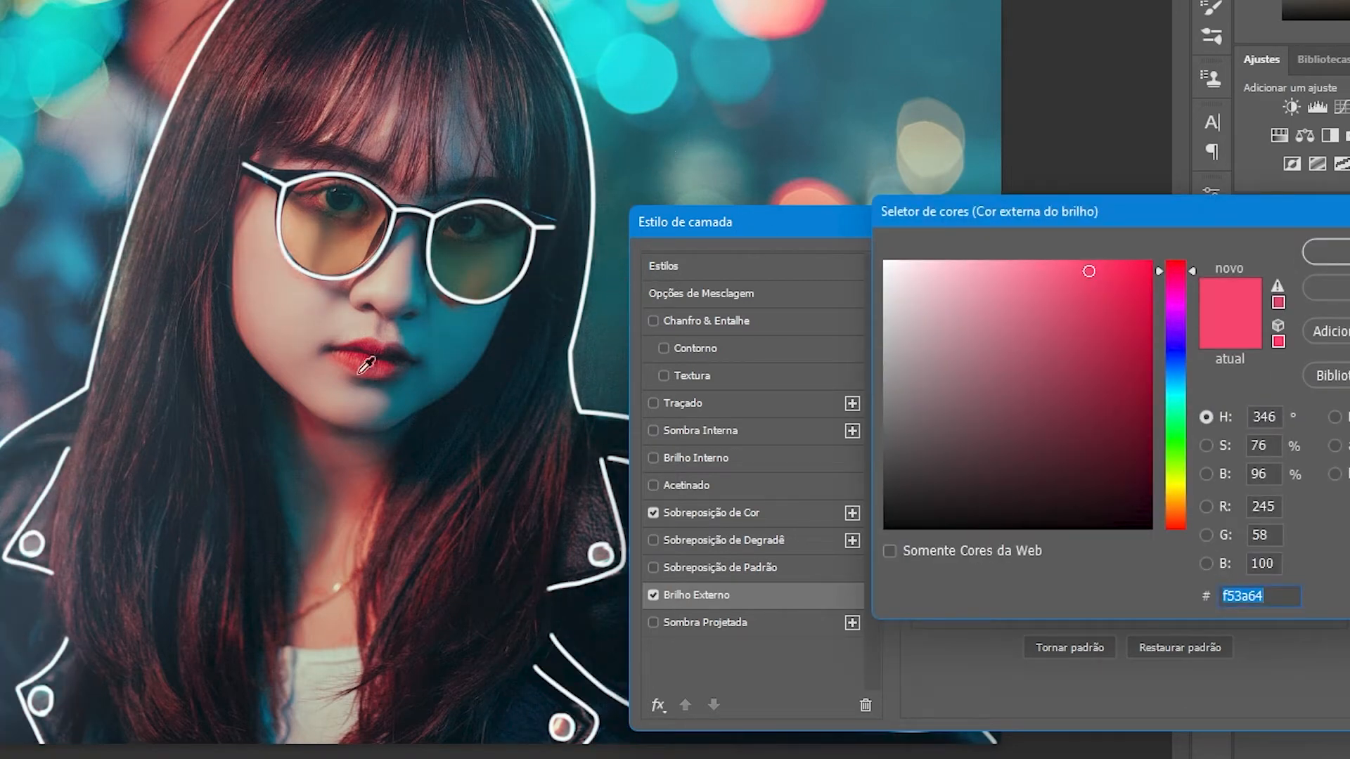
{"action": "left_click", "coordinate": [996, 314]}
{"action": "left_click", "coordinate": [1175, 314]}
{"action": "left_click", "coordinate": [1151, 262]}
{"action": "left_click", "coordinate": [1121, 282]}
{"action": "key", "text": "Return"}
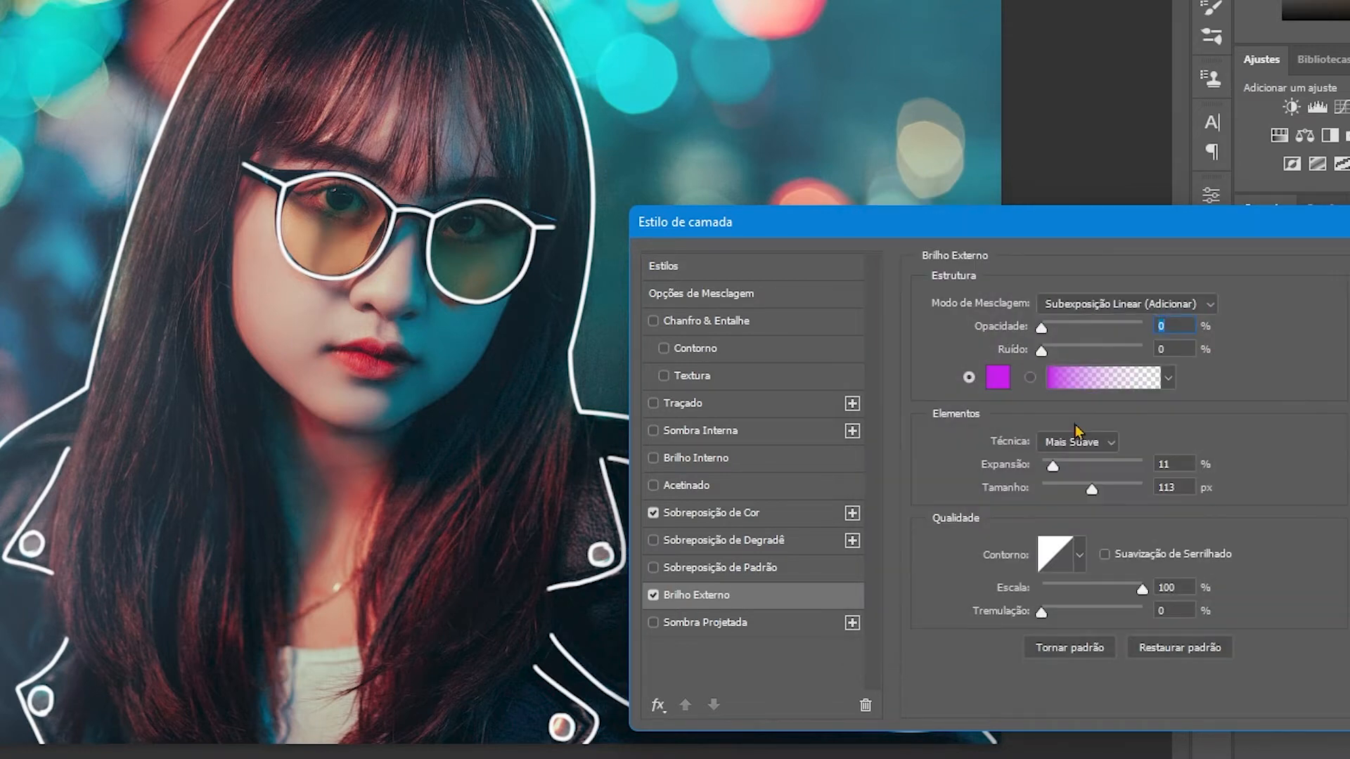
Set the Outer Glow to 100% opacity, 4% spread (Expansão) and 73 px size, and apply the layer style.
{"action": "type", "text": "100"}
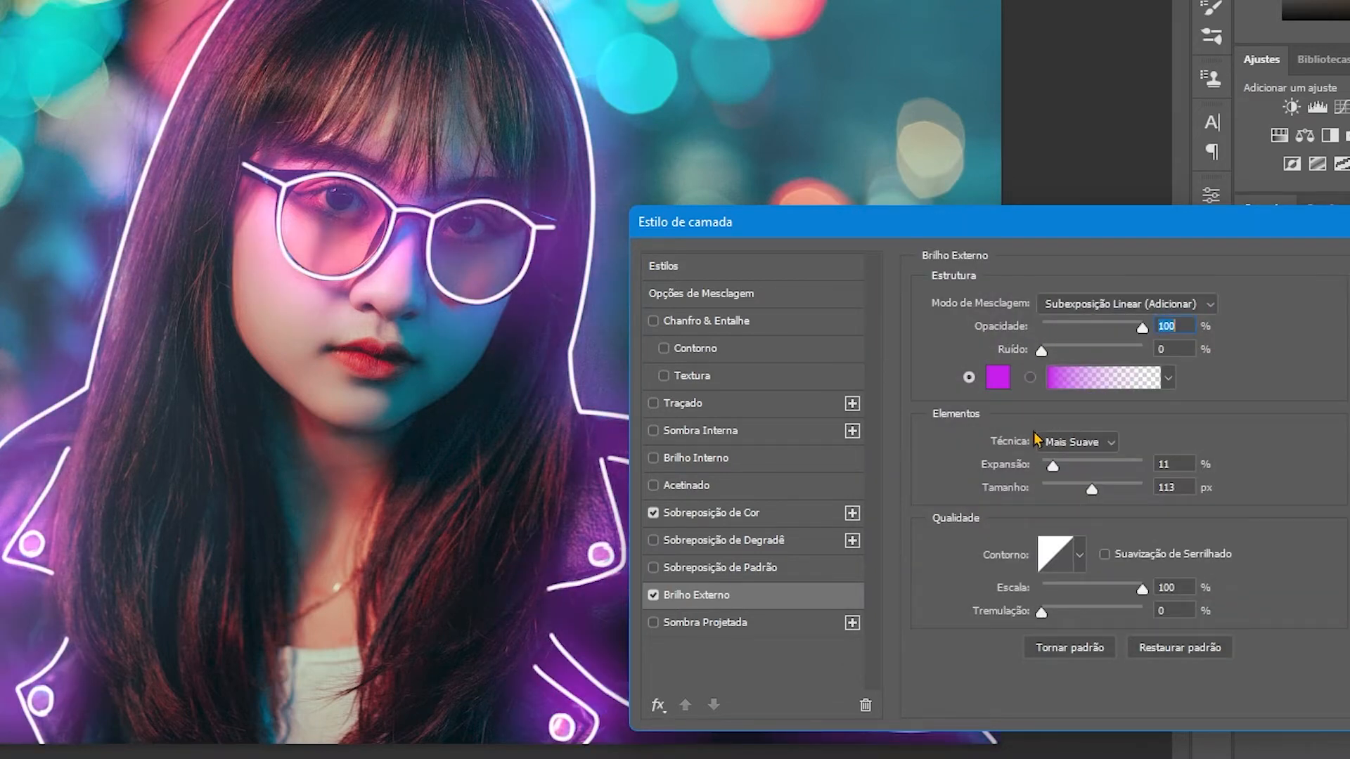
{"action": "mouse_move", "coordinate": [1057, 472]}
{"action": "left_mouse_down"}
{"action": "mouse_move", "coordinate": [1118, 473]}
{"action": "mouse_move", "coordinate": [1050, 471]}
{"action": "mouse_move", "coordinate": [1062, 470]}
{"action": "left_mouse_up"}
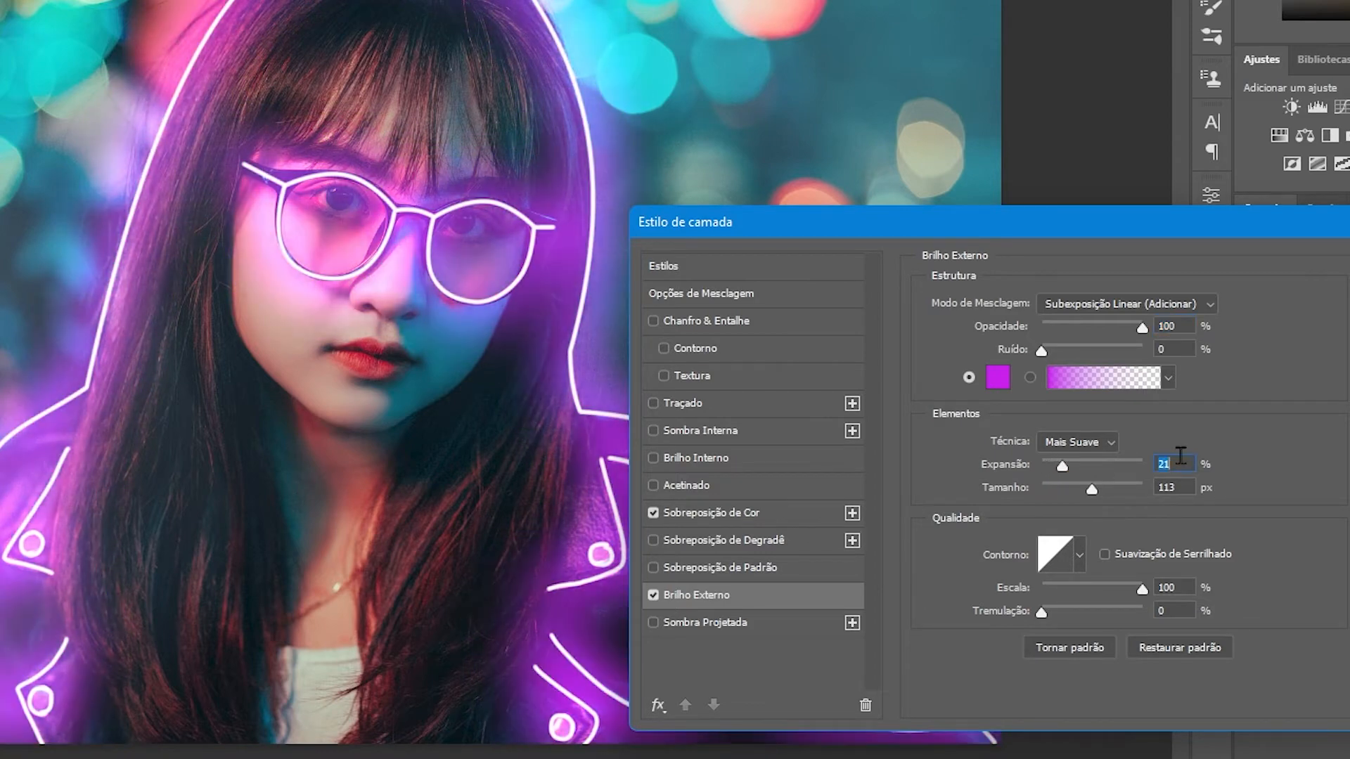
{"action": "type", "text": "4"}
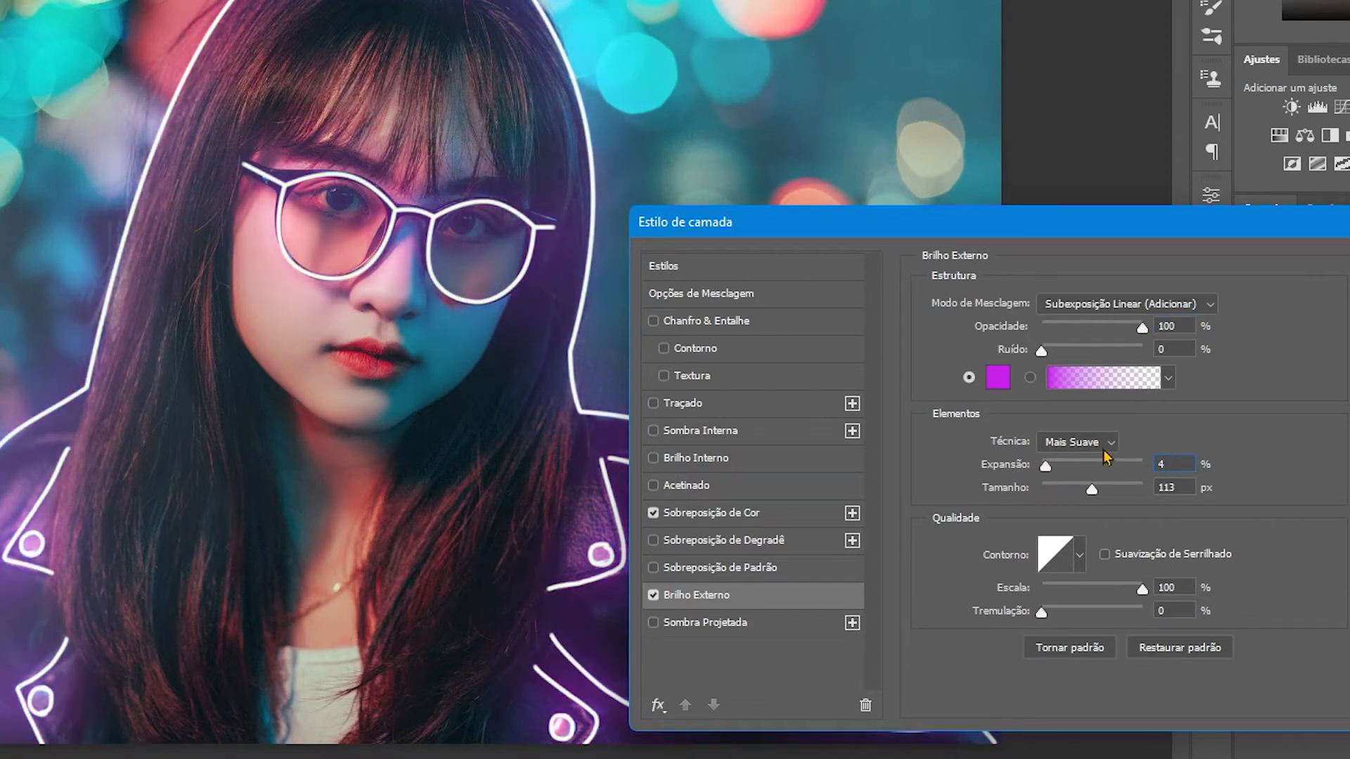
{"action": "mouse_move", "coordinate": [1092, 491]}
{"action": "left_mouse_down"}
{"action": "mouse_move", "coordinate": [1055, 495]}
{"action": "mouse_move", "coordinate": [1072, 500]}
{"action": "left_mouse_up"}
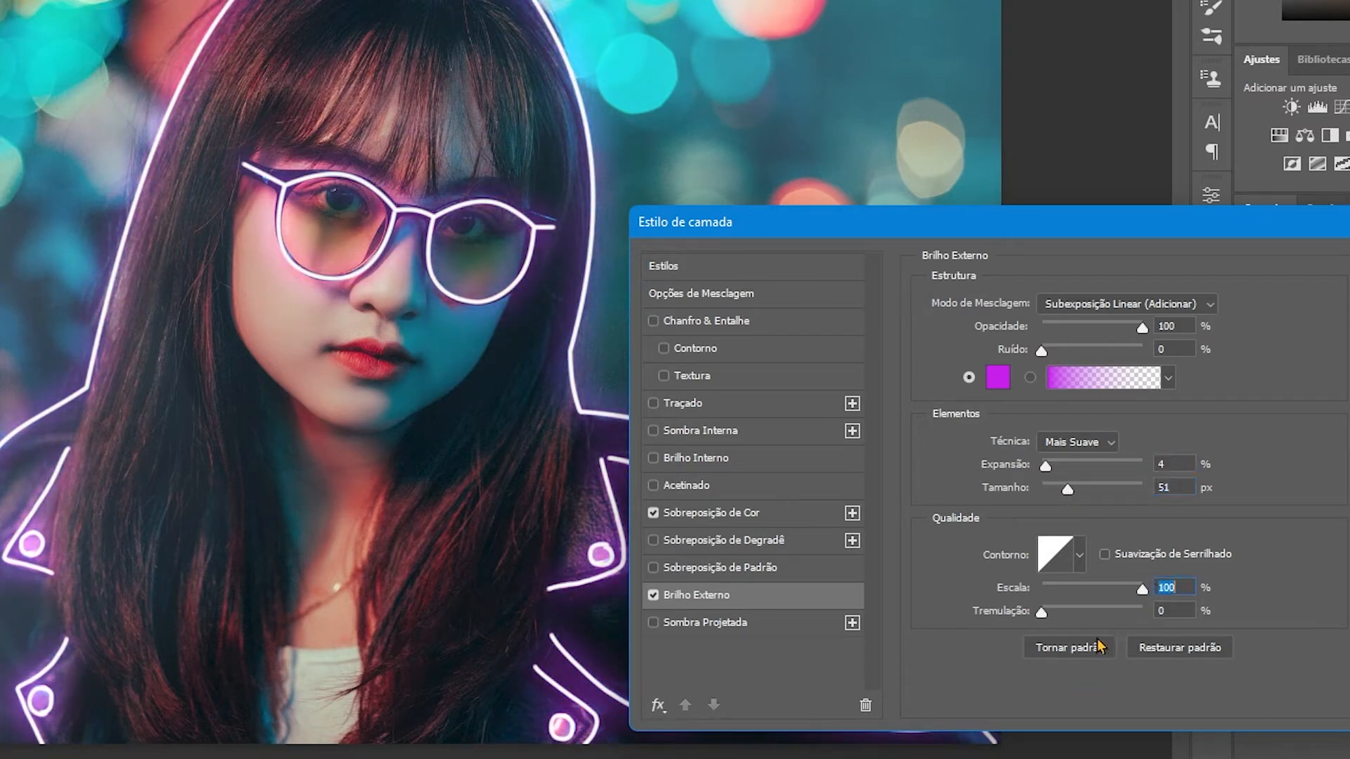
{"action": "mouse_move", "coordinate": [1144, 591]}
{"action": "left_mouse_down"}
{"action": "mouse_move", "coordinate": [1123, 599]}
{"action": "mouse_move", "coordinate": [1148, 594]}
{"action": "left_mouse_up"}
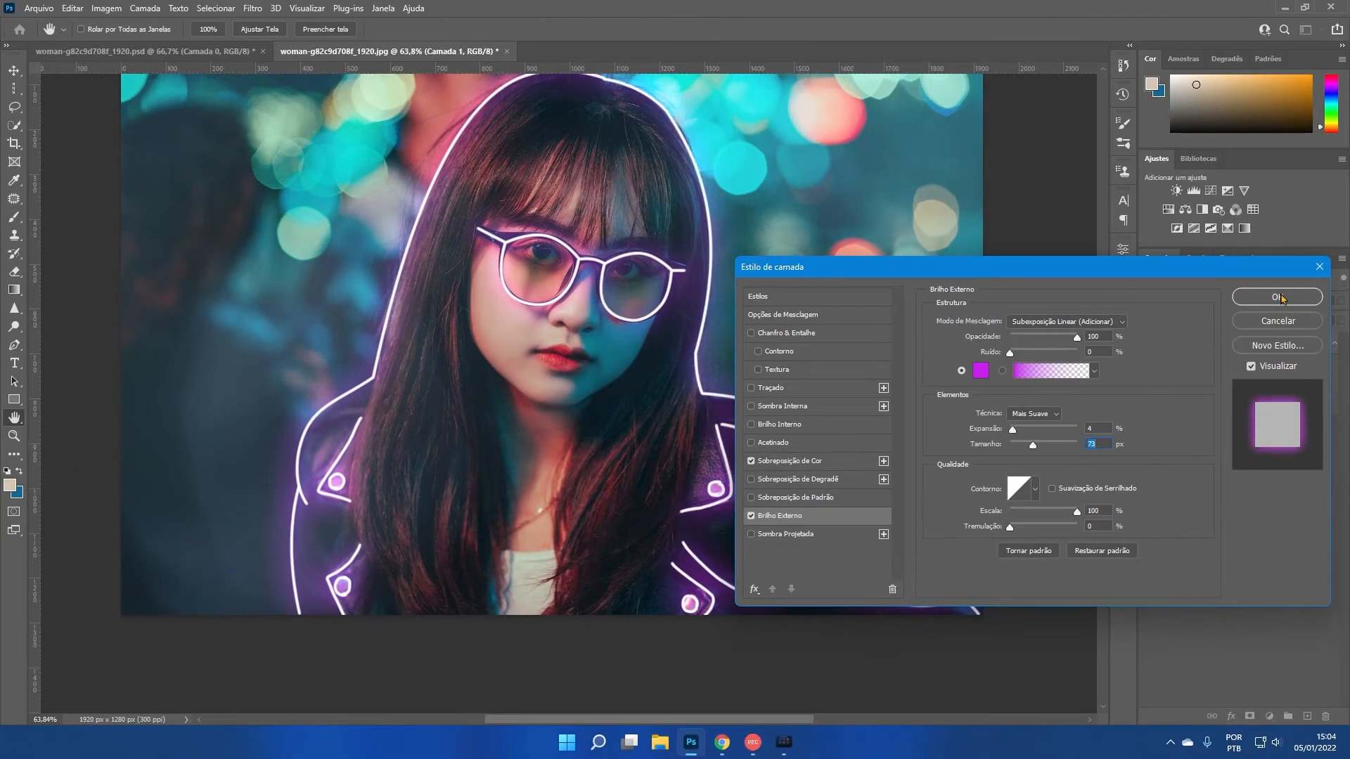
{"action": "left_click", "coordinate": [1278, 297]}
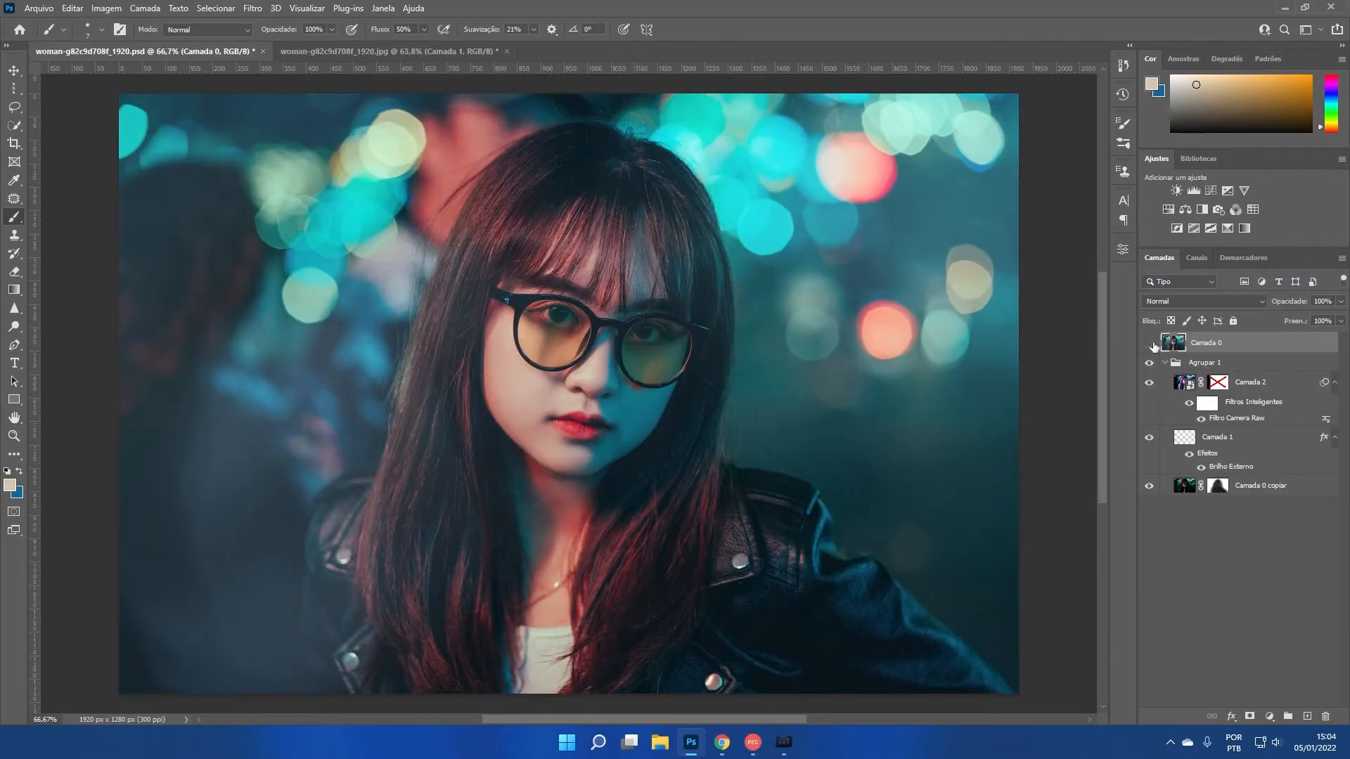
Hide the original photo layer in the finished PSD to view the neon reference, and return to the JPG document.
{"action": "left_click", "coordinate": [1151, 344]}
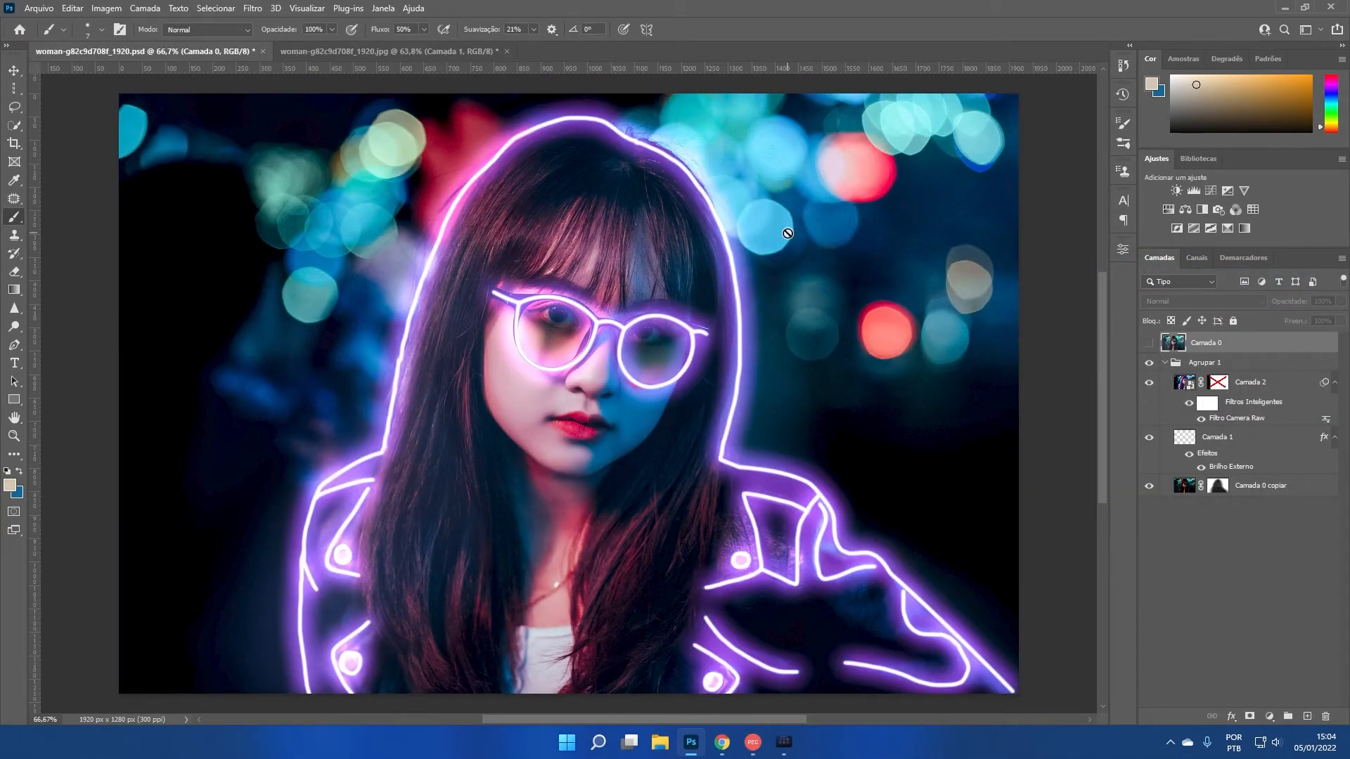
{"action": "left_click", "coordinate": [372, 54]}
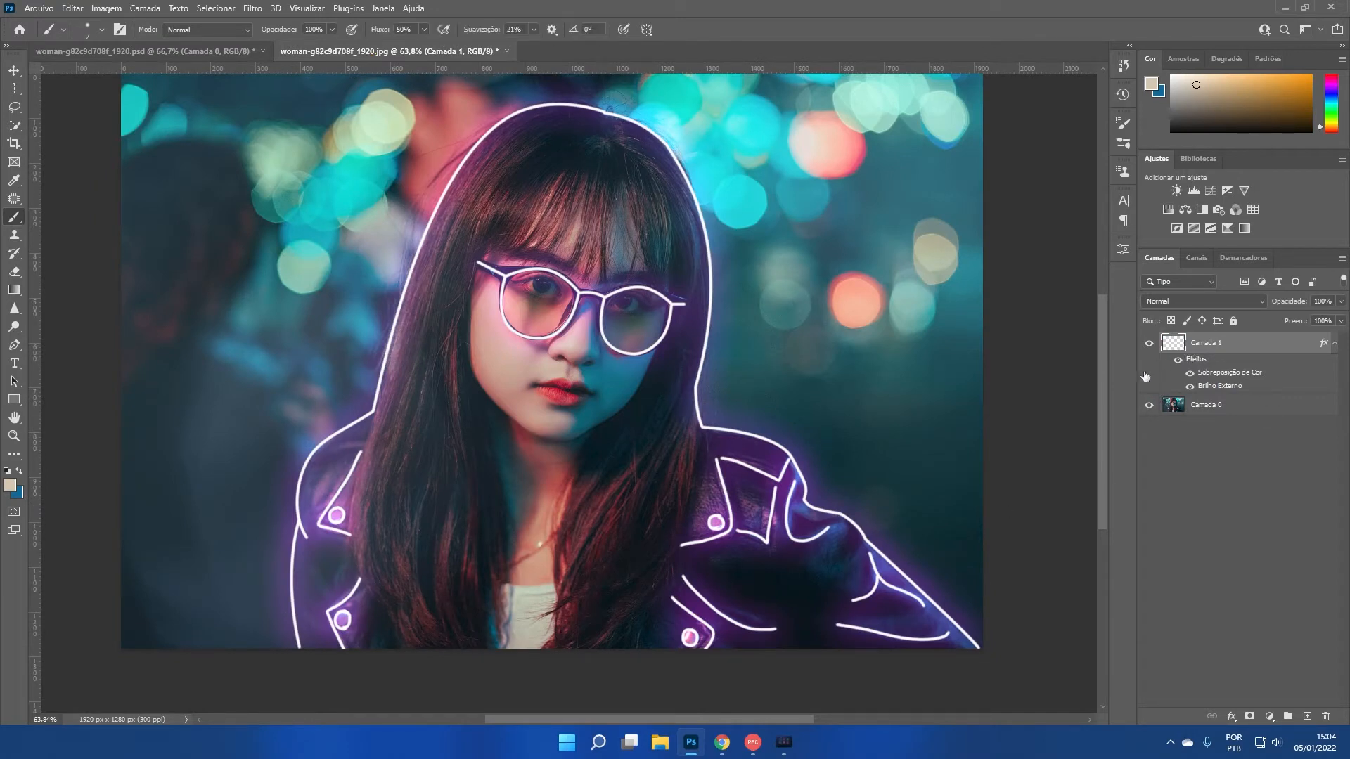
{"action": "left_click", "coordinate": [1340, 302]}
{"action": "left_click", "coordinate": [1341, 303]}
Hide Camada 1 and duplicate the Camada 0 photo layer.
{"action": "left_click", "coordinate": [1149, 343]}
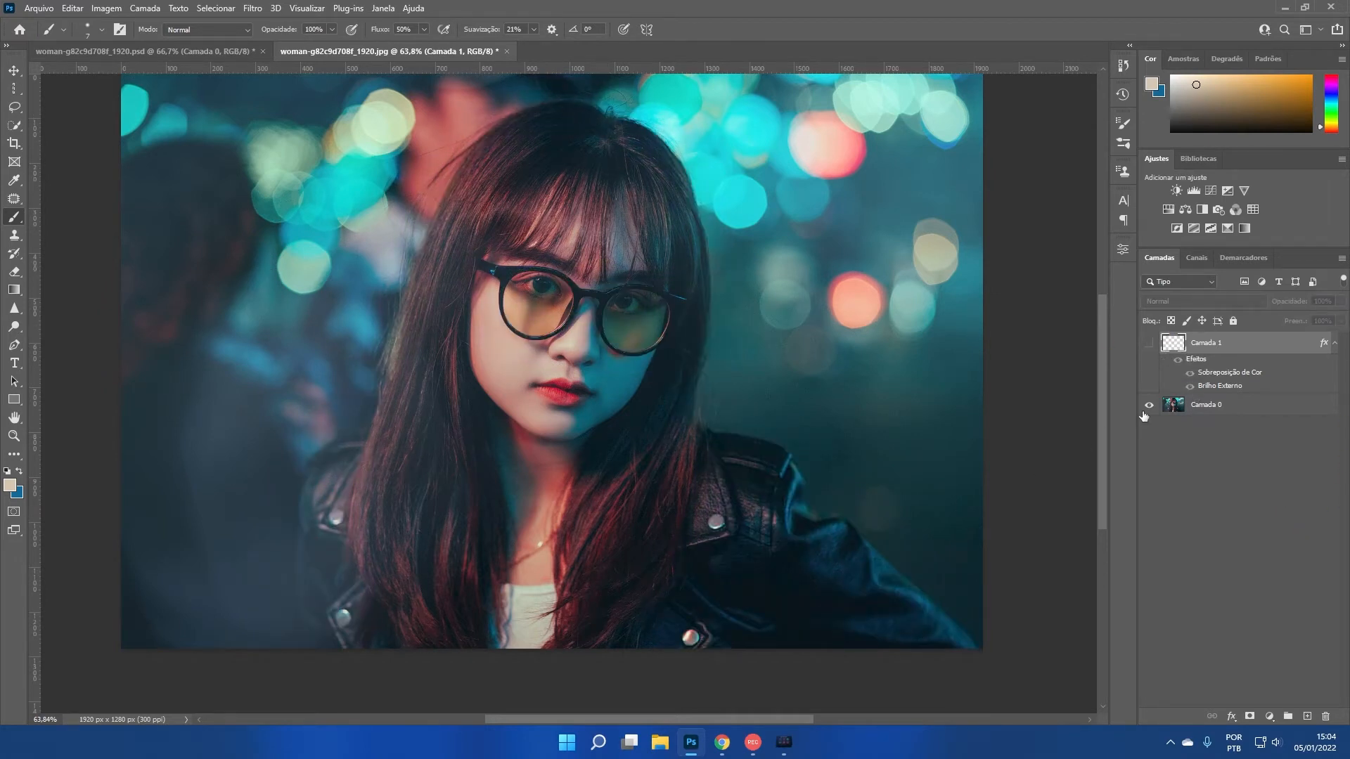
{"action": "left_click", "coordinate": [1180, 410]}
{"action": "key", "text": "ctrl+j"}
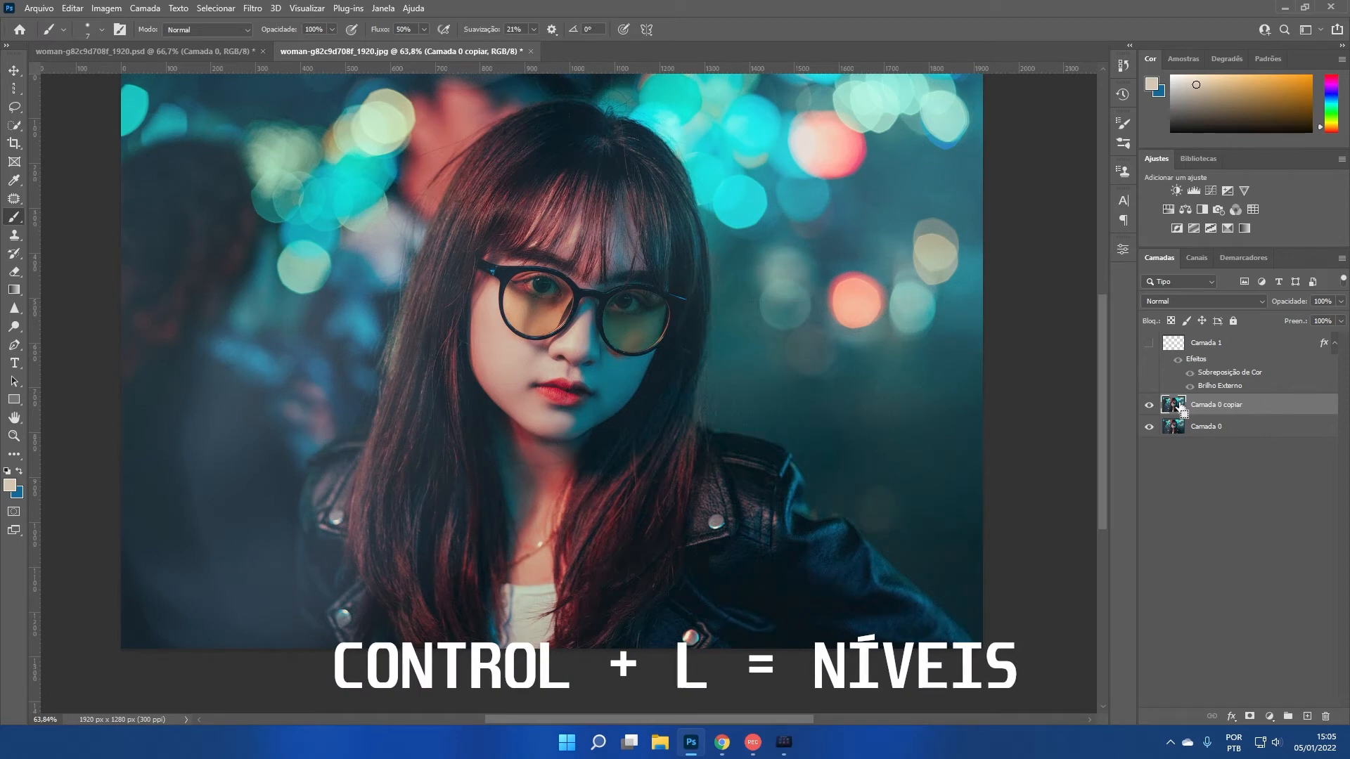
Apply Levels to Camada 0 copiar, raising the black input point and lowering the white input point for a darker, high-contrast image.
{"action": "key", "text": "ctrl+l"}
{"action": "left_click_drag", "start_coordinate": [848, 161], "coordinate": [833, 170]}
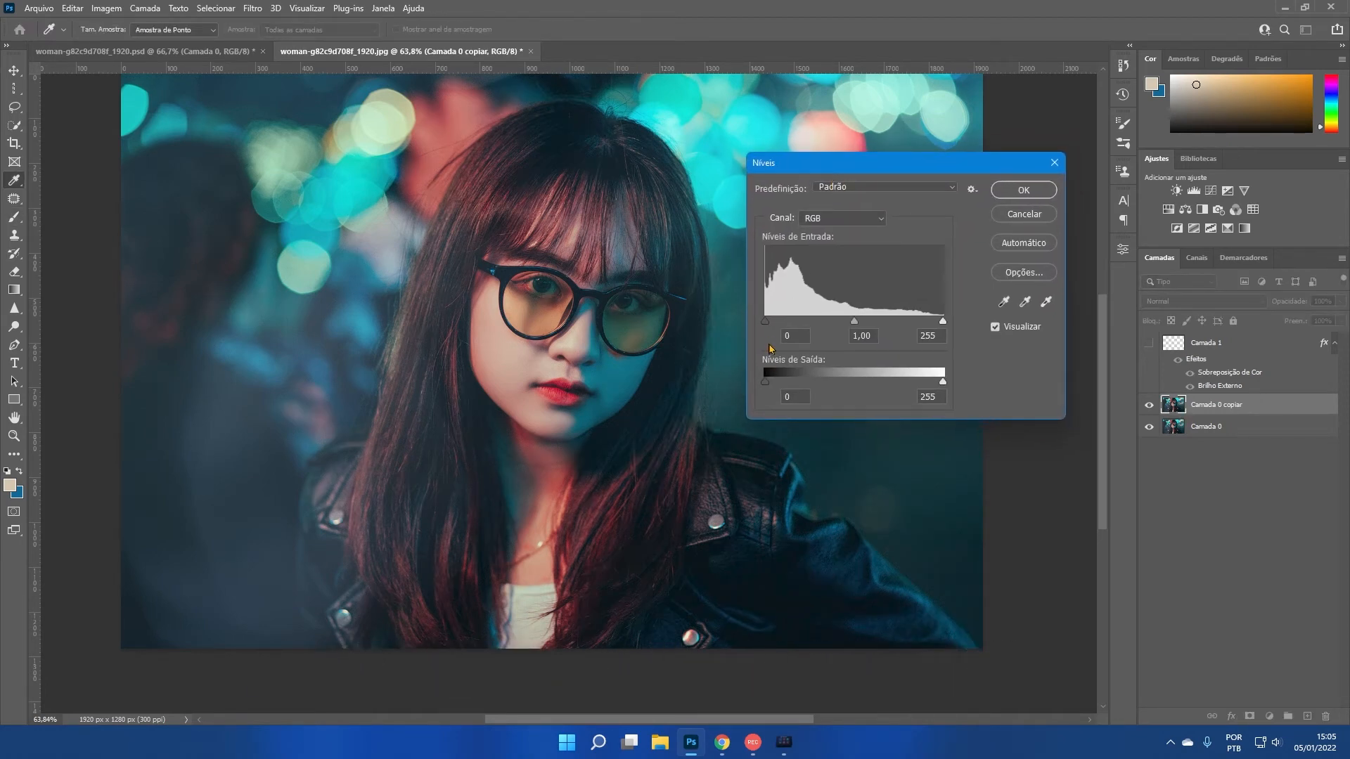
{"action": "left_click_drag", "start_coordinate": [767, 322], "coordinate": [800, 331]}
{"action": "left_click_drag", "start_coordinate": [936, 325], "coordinate": [909, 325]}
{"action": "left_click_drag", "start_coordinate": [801, 326], "coordinate": [807, 327]}
{"action": "left_click", "coordinate": [1015, 191]}
{"action": "key", "text": "b"}
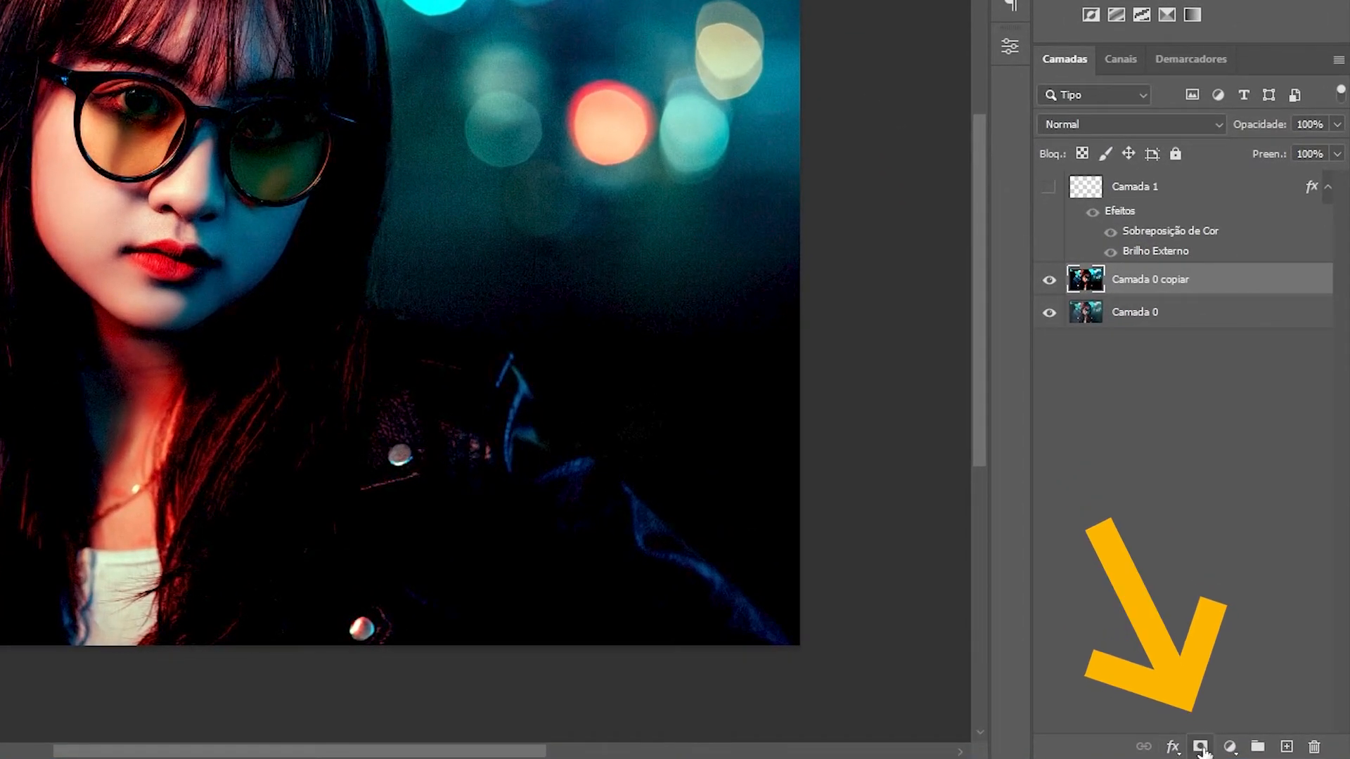
Add a layer mask to Camada 0 copiar and set the brush to 400 px with 55% opacity.
{"action": "left_click", "coordinate": [1200, 747]}
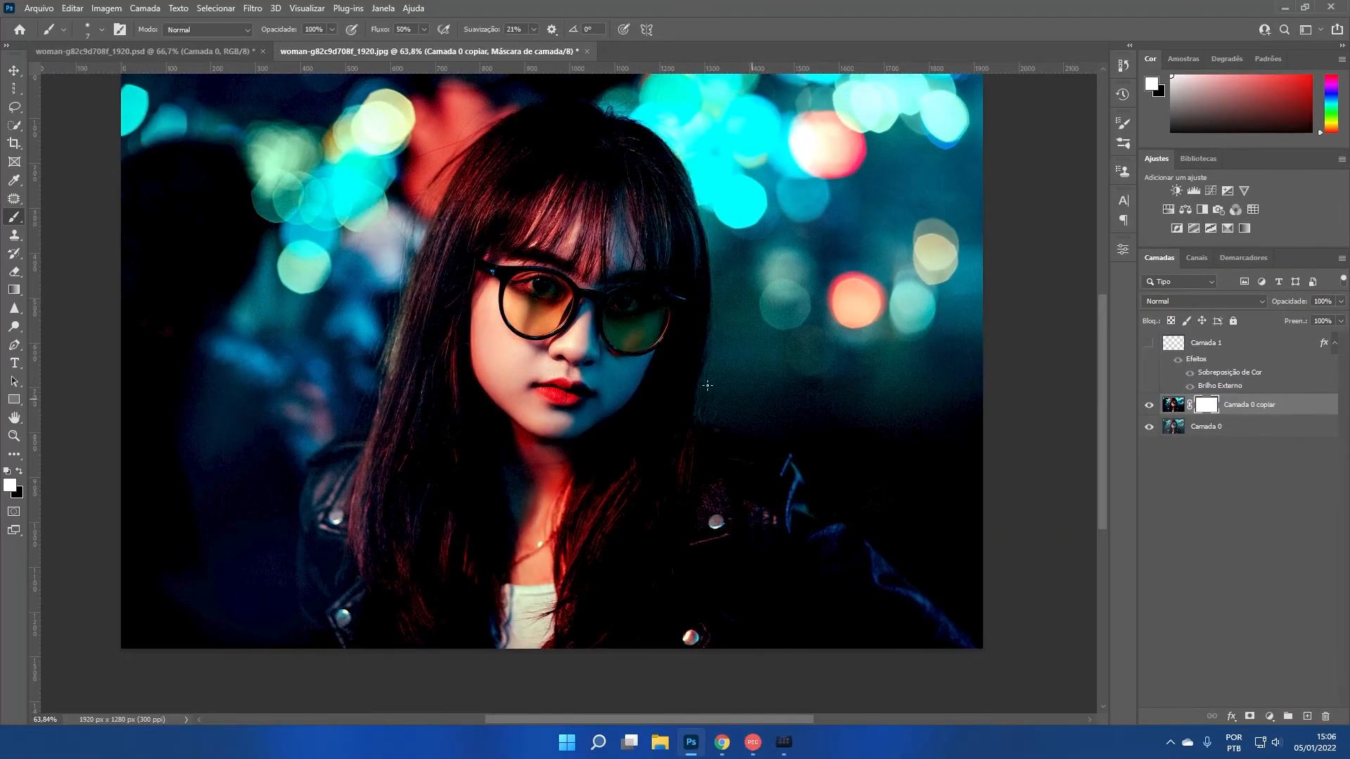
{"action": "key", "text": "bracketright"}
{"action": "key", "text": "bracketright"}
{"action": "key", "text": "bracketright"}
{"action": "key", "text": "bracketright"}
{"action": "key", "text": "bracketright"}
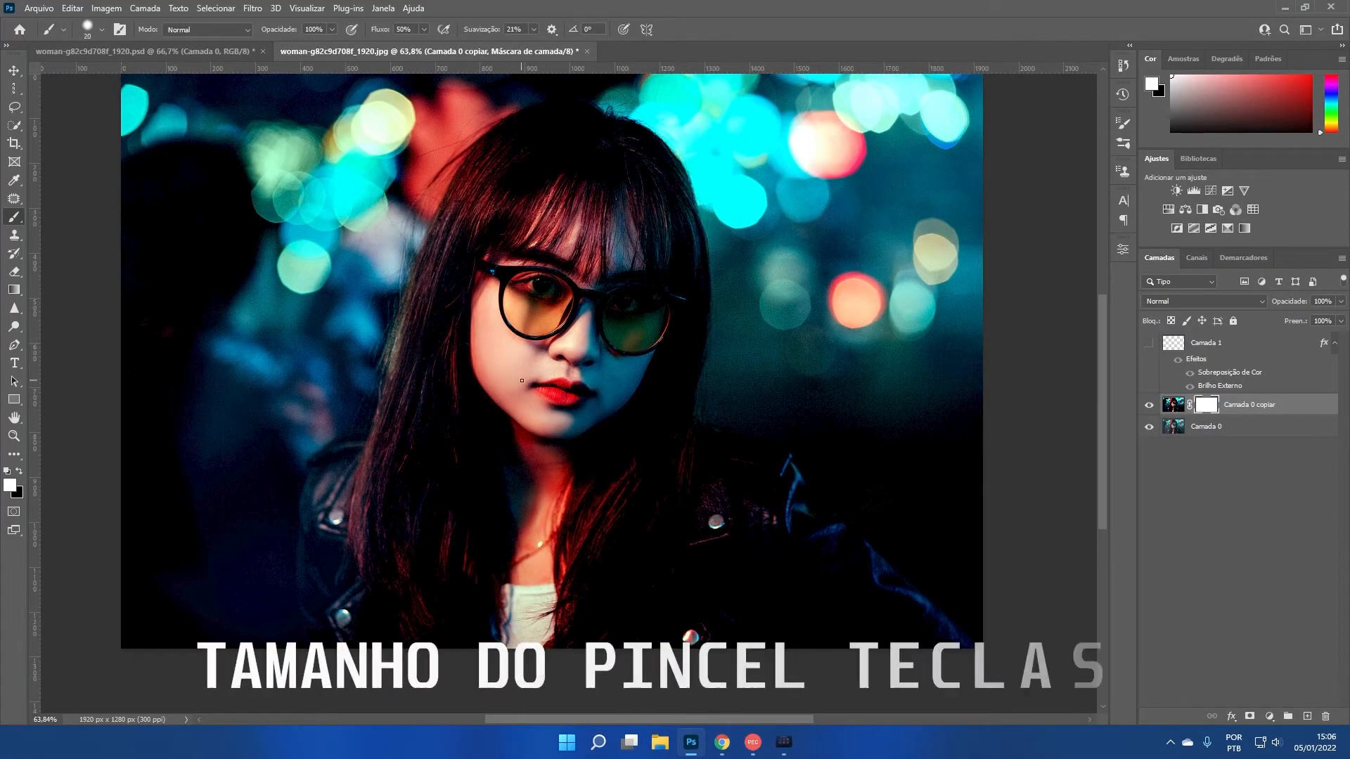
{"action": "key", "text": "bracketright"}
{"action": "key", "text": "bracketright"}
{"action": "key", "text": "bracketright"}
{"action": "key", "text": "bracketright"}
{"action": "key", "text": "bracketright"}
{"action": "key", "text": "bracketright"}
{"action": "key", "text": "bracketright"}
{"action": "key", "text": "bracketright"}
{"action": "key", "text": "bracketright"}
{"action": "key", "text": "bracketright"}
{"action": "key", "text": "bracketright"}
{"action": "key", "text": "bracketright"}
{"action": "key", "text": "bracketright"}
{"action": "key", "text": "bracketright"}
{"action": "key", "text": "bracketright"}
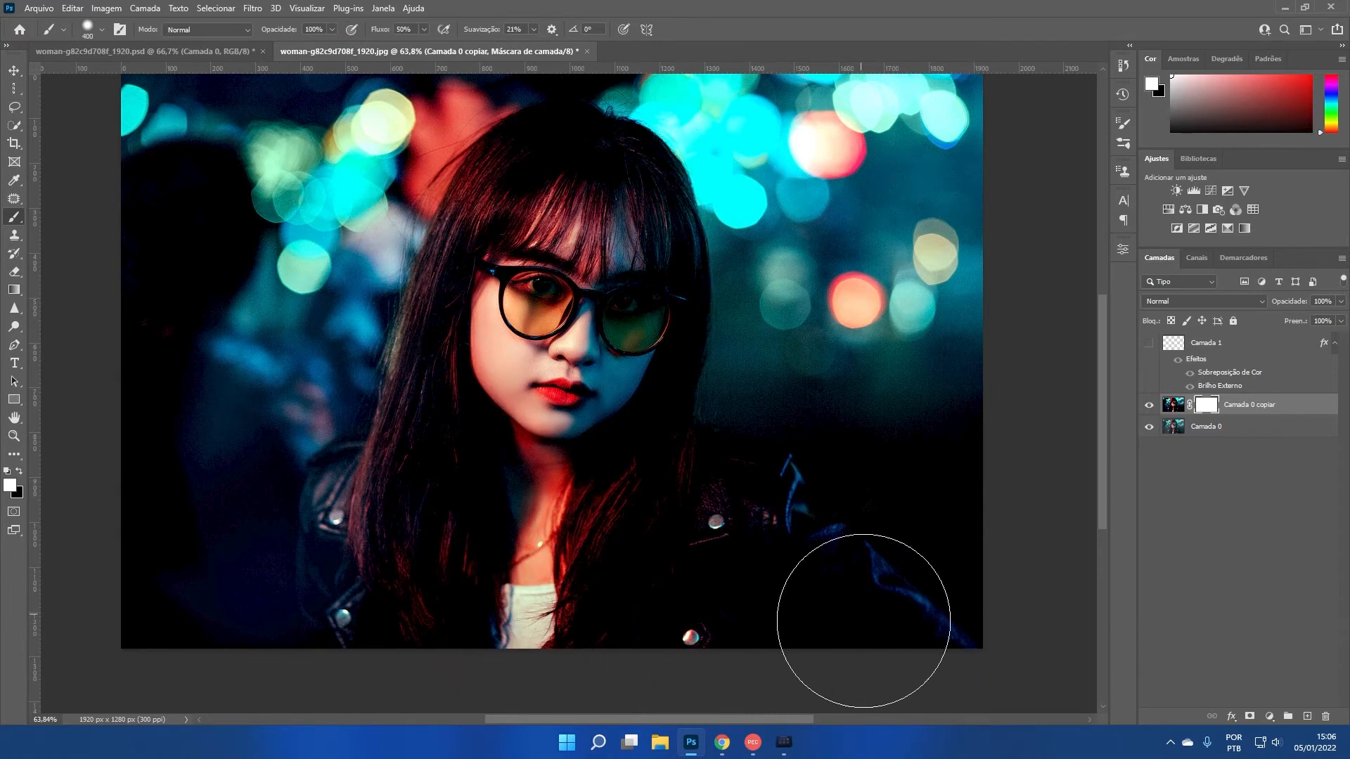
{"action": "left_click", "coordinate": [332, 31]}
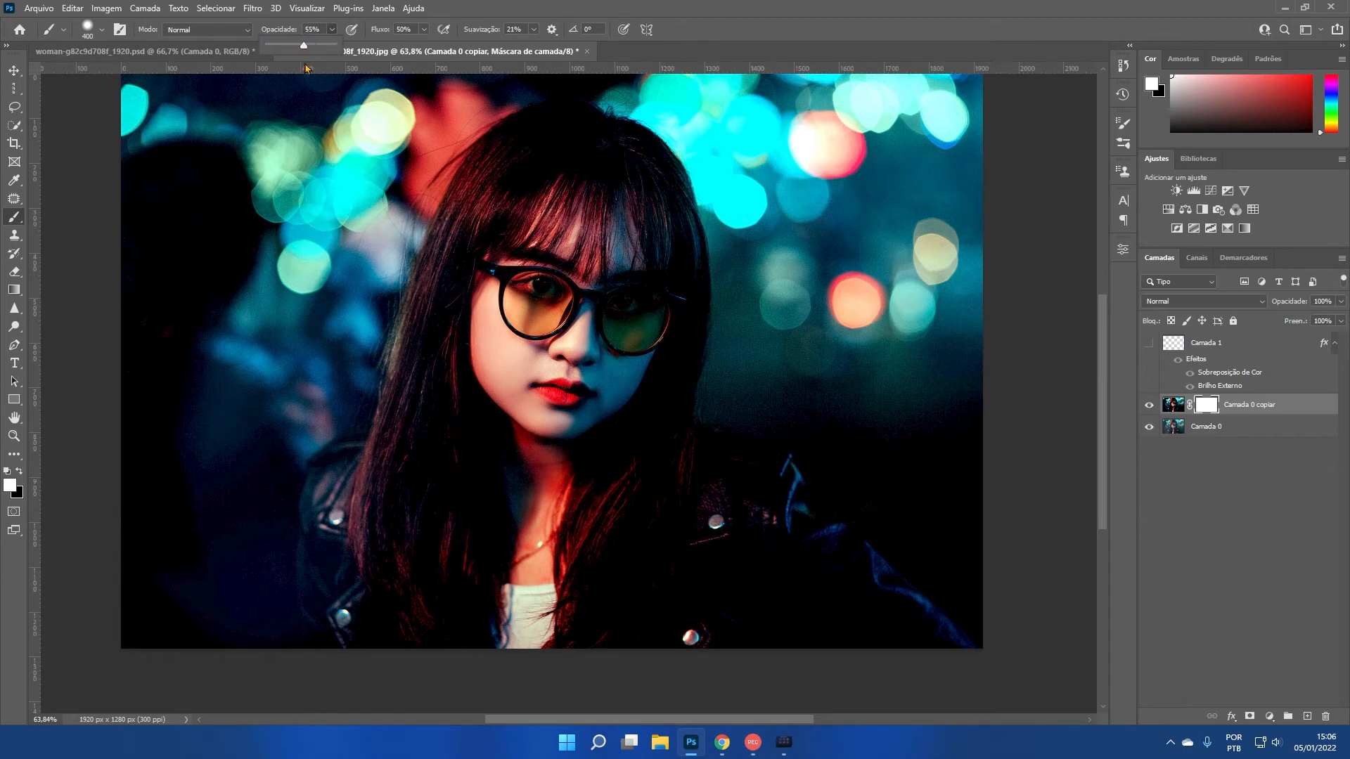
Show Camada 1 again and swap the mask painting colours so that black is the foreground.
{"action": "left_click", "coordinate": [1148, 343]}
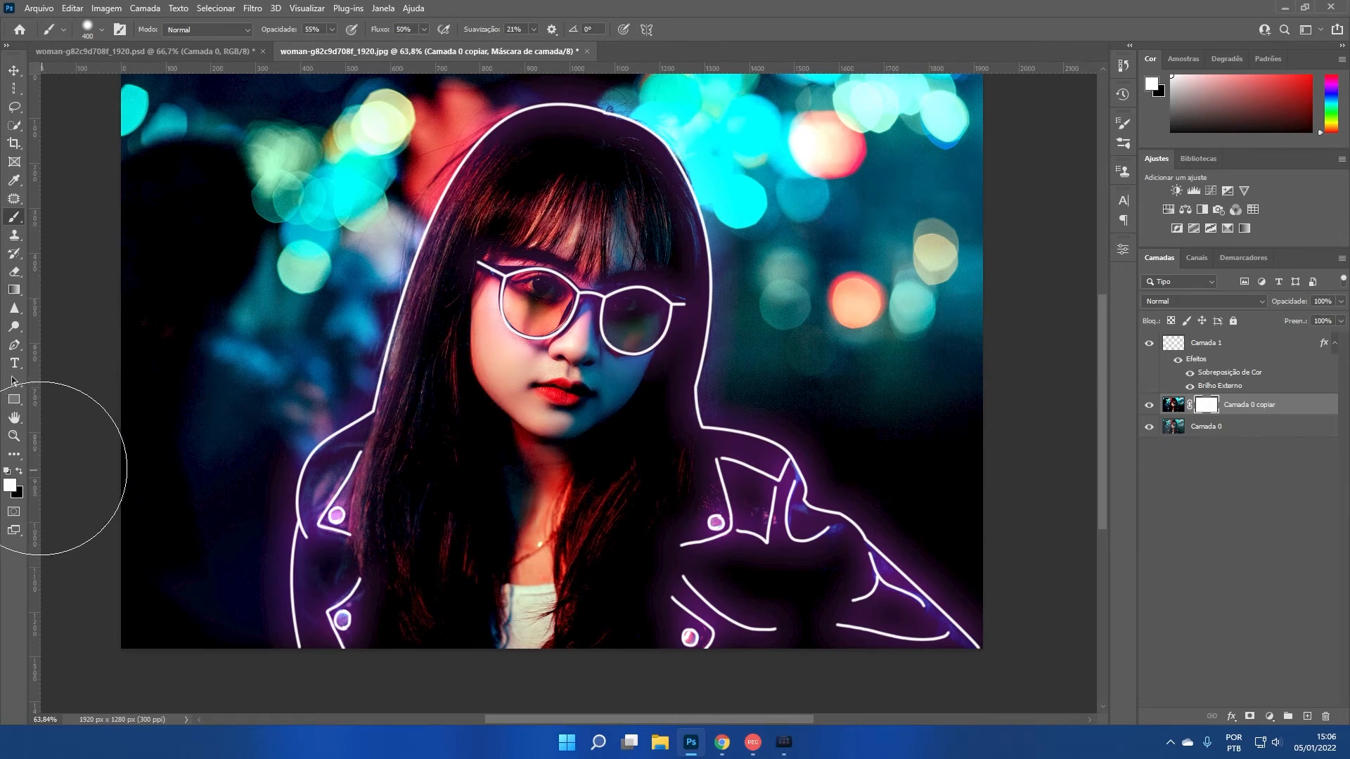
{"action": "left_click", "coordinate": [19, 473]}
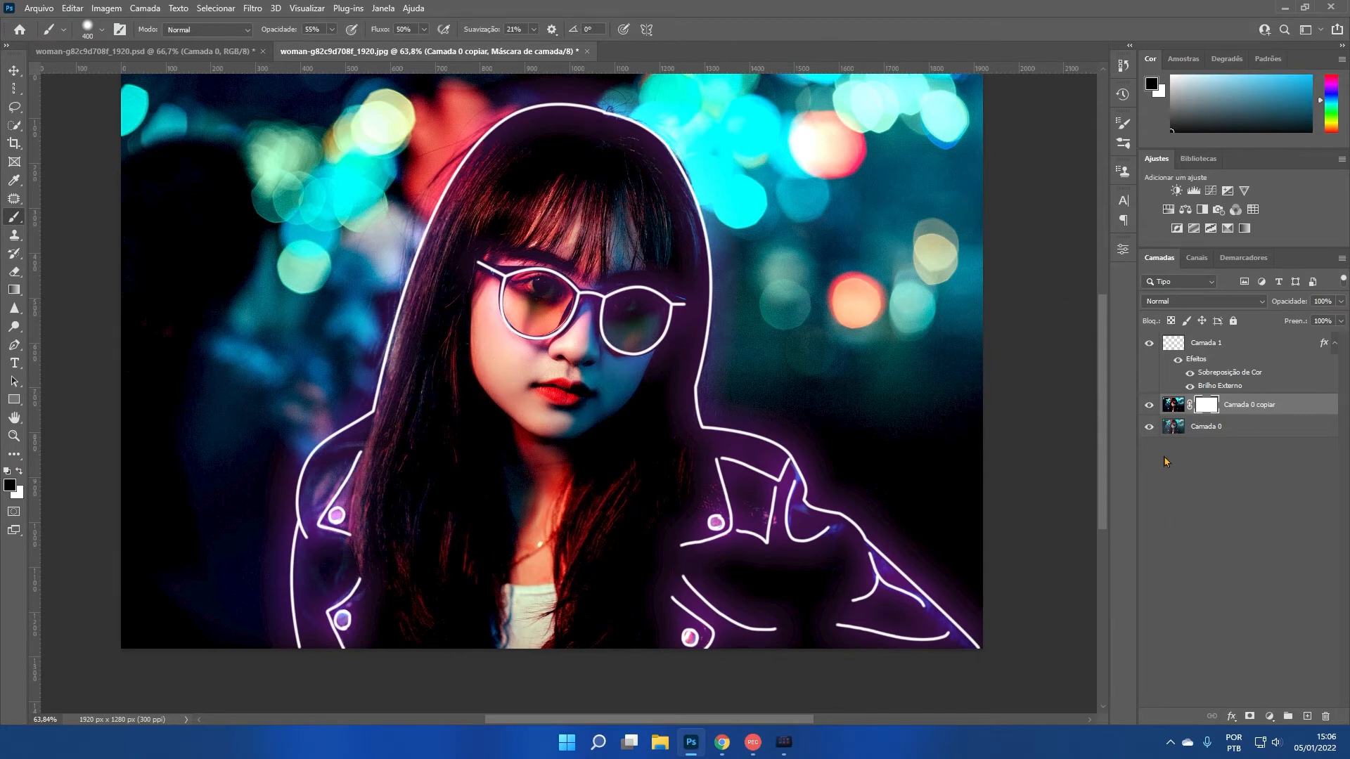
Turn Camada 0 copiar off and on to compare the photo with and without the Levels darkening.
{"action": "left_click", "coordinate": [1172, 404]}
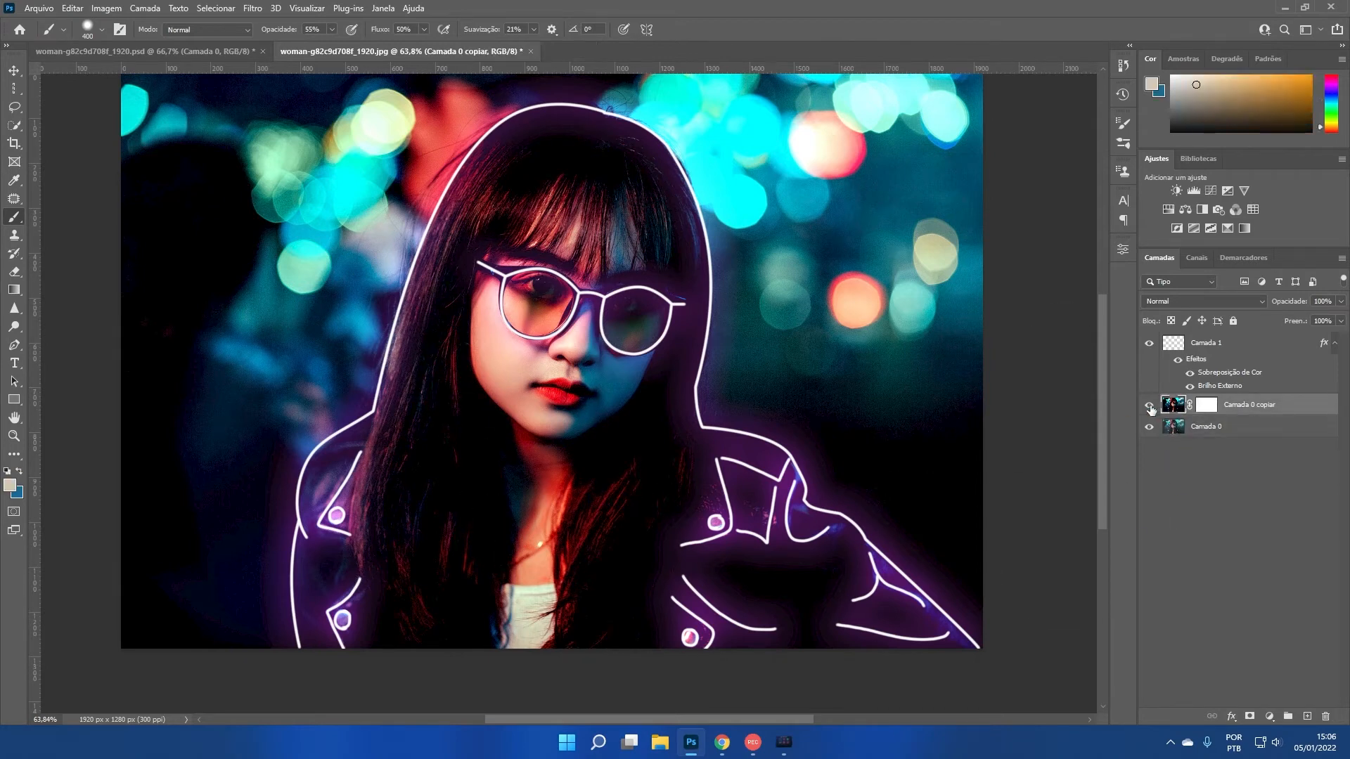
{"action": "left_click", "coordinate": [1150, 405]}
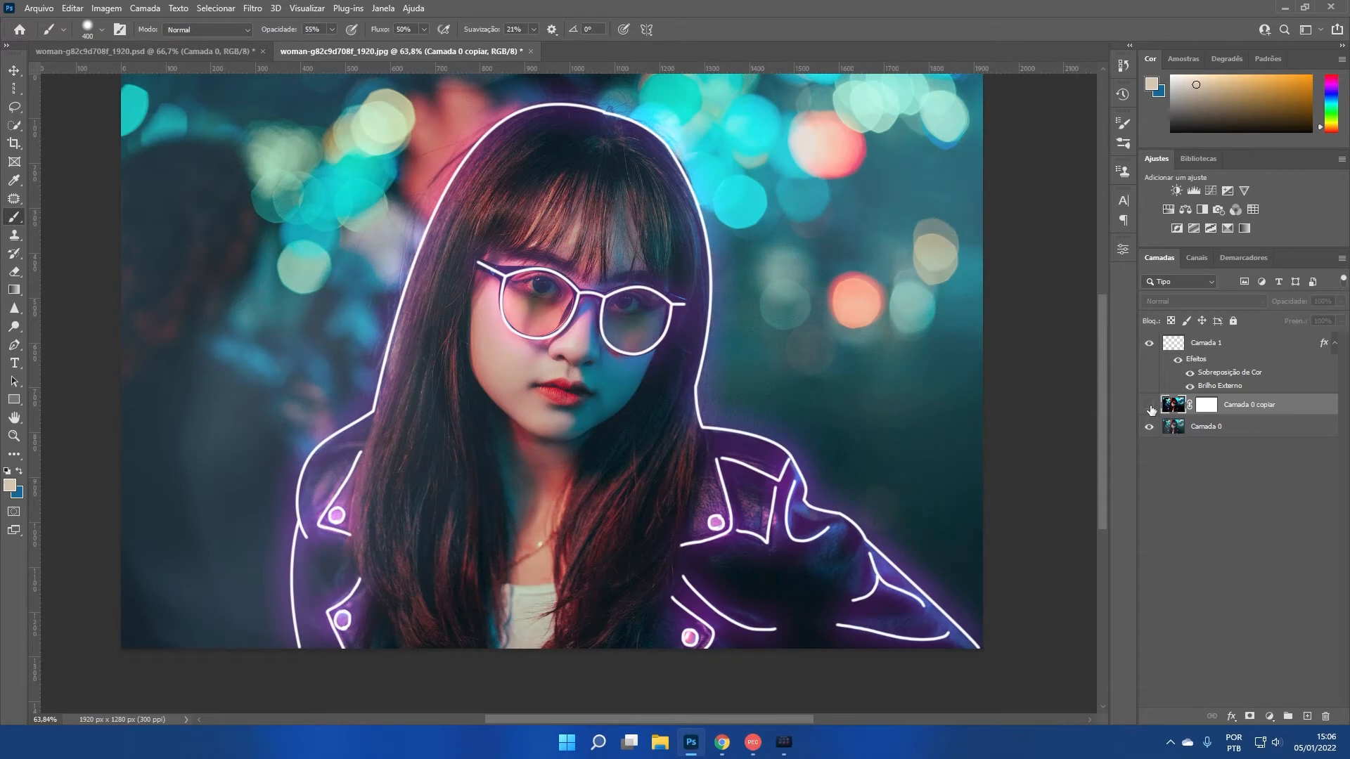
{"action": "left_click", "coordinate": [1150, 406]}
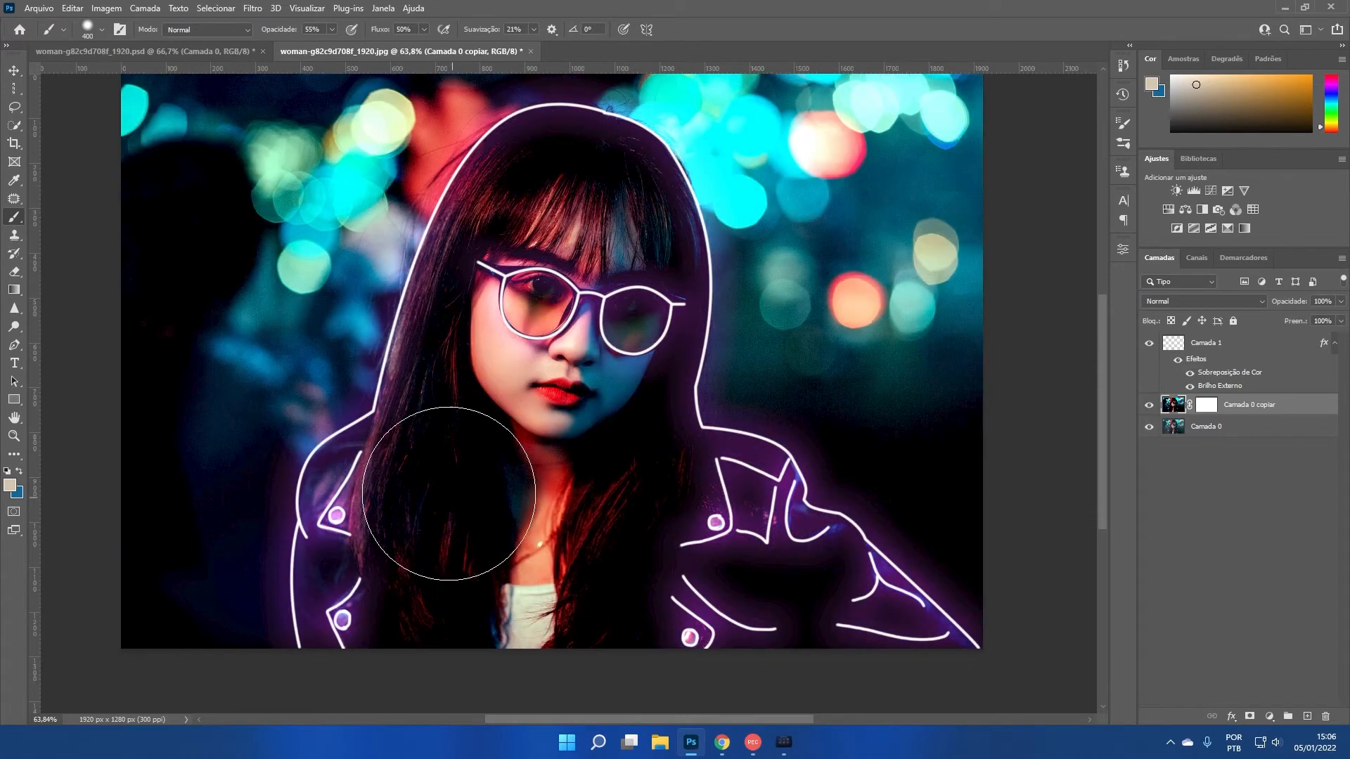
Set the foreground colour to black (000000) and target the layer mask of Camada 0 copiar with the brush.
{"action": "left_click", "coordinate": [10, 485]}
{"action": "left_click_drag", "start_coordinate": [950, 410], "coordinate": [896, 498]}
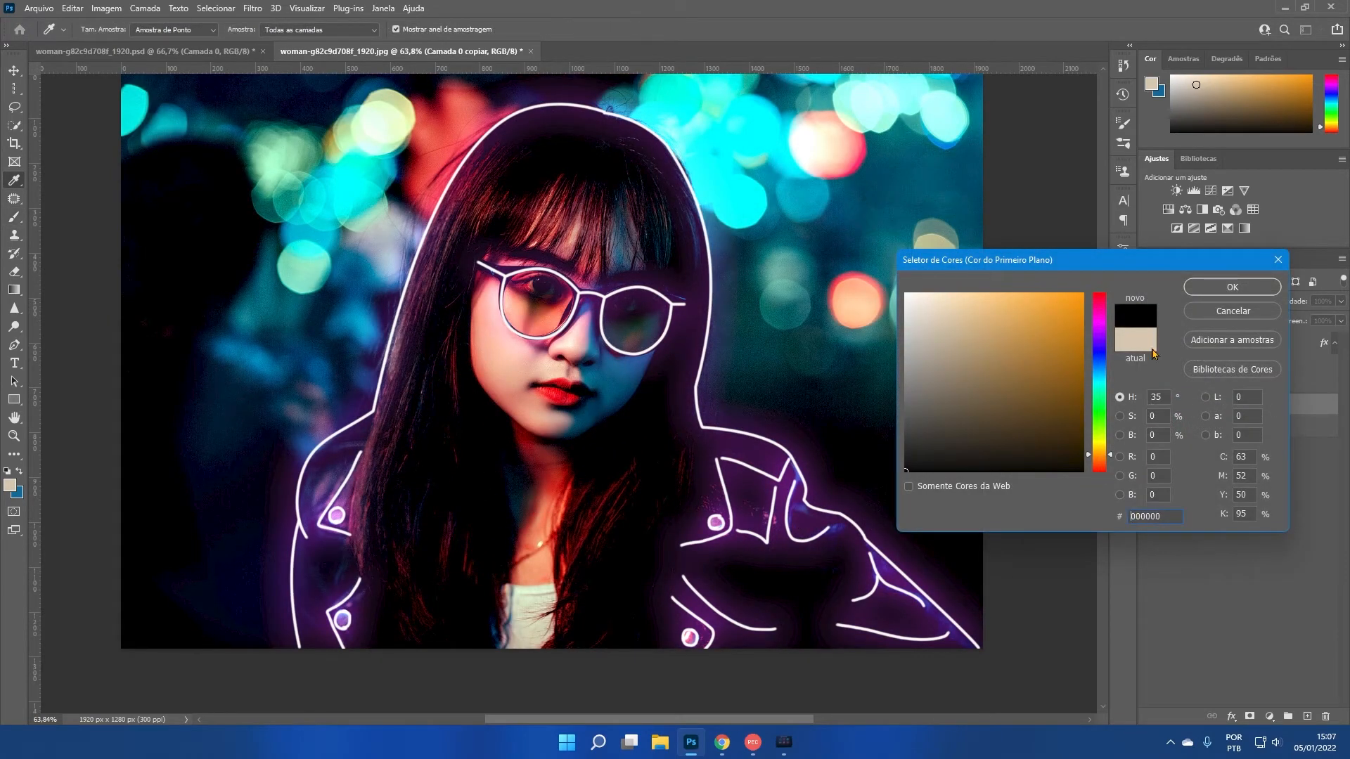
{"action": "left_click", "coordinate": [1232, 286]}
{"action": "key", "text": "b"}
{"action": "left_click", "coordinate": [1207, 406]}
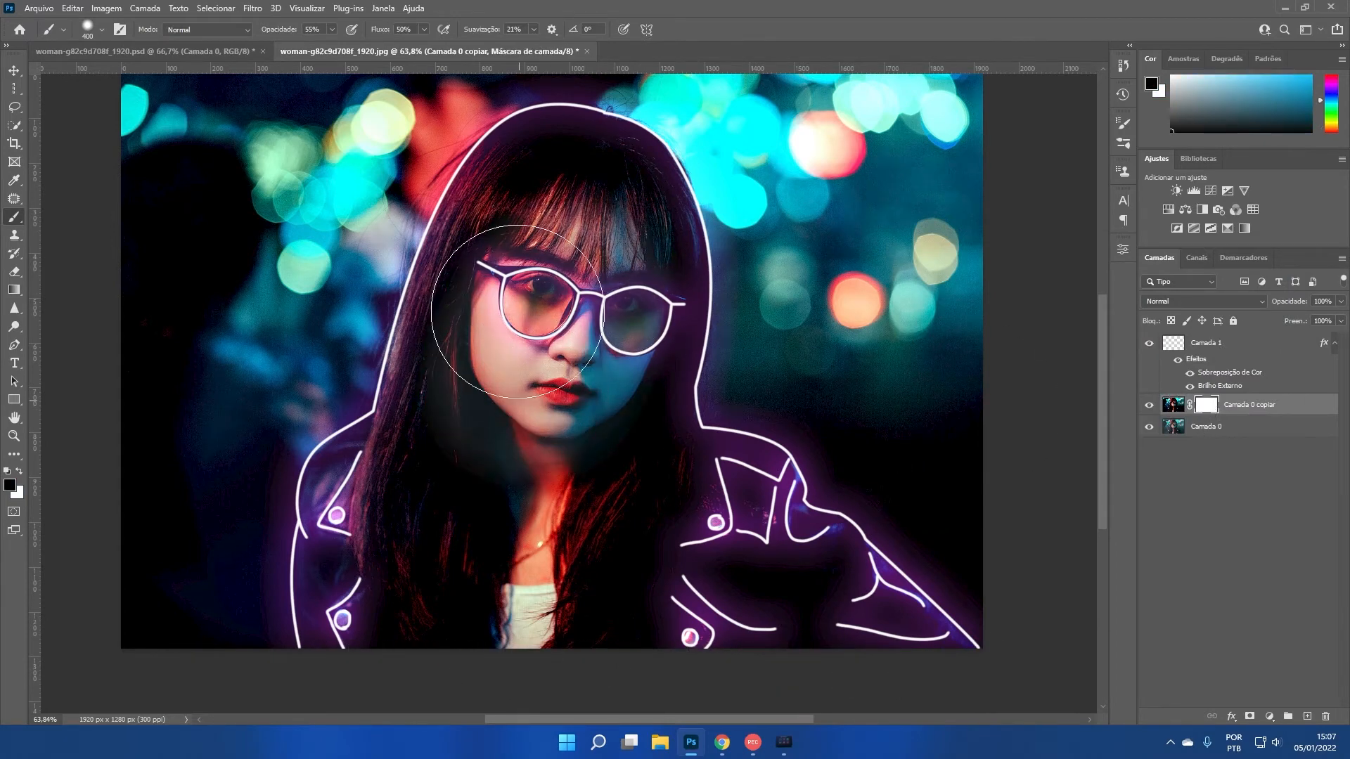
Paint the mask black over the woman with a soft brush at 22% hardness, and restore the dark surroundings with white.
{"action": "mouse_move", "coordinate": [518, 312]}
{"action": "left_mouse_down"}
{"action": "mouse_move", "coordinate": [402, 508]}
{"action": "mouse_move", "coordinate": [673, 526]}
{"action": "mouse_move", "coordinate": [631, 512]}
{"action": "mouse_move", "coordinate": [530, 374]}
{"action": "mouse_move", "coordinate": [535, 582]}
{"action": "left_mouse_up"}
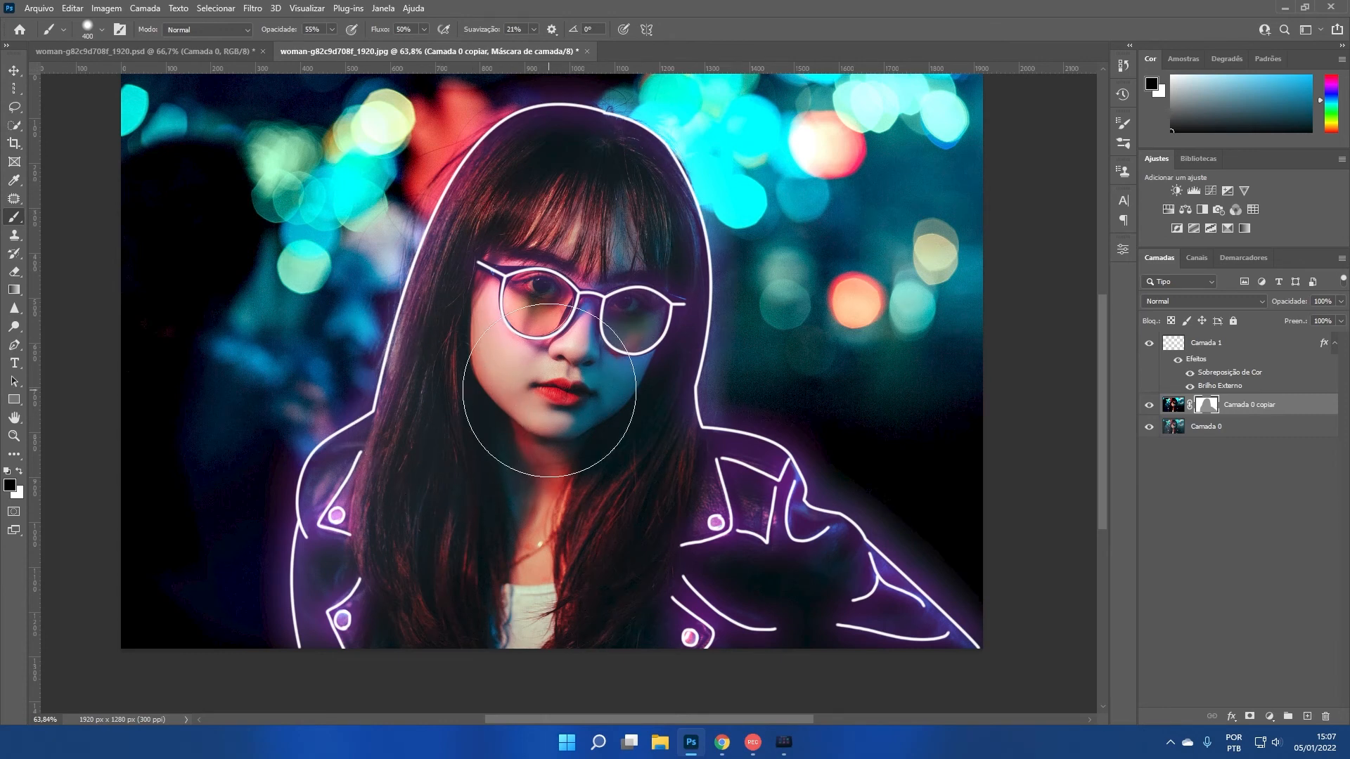
{"action": "right_click", "coordinate": [541, 383]}
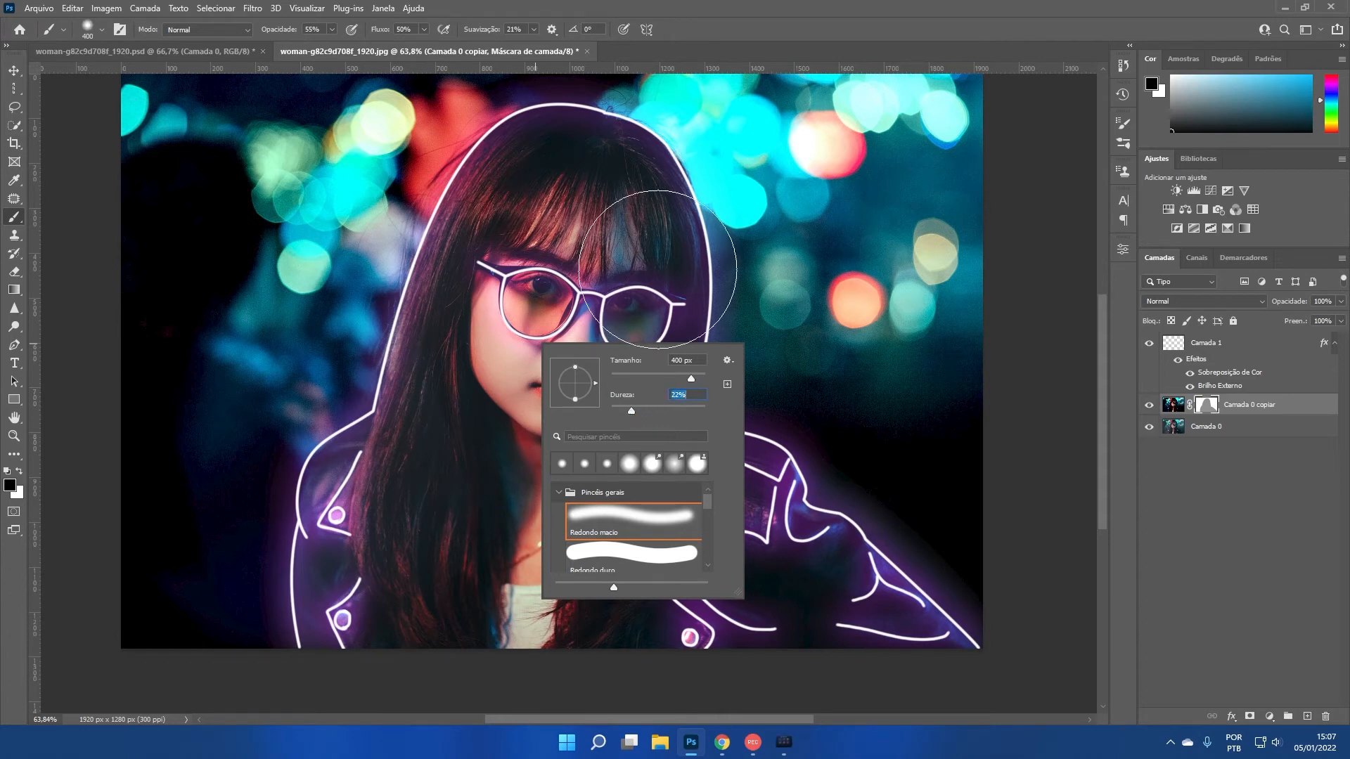
{"action": "left_click", "coordinate": [658, 269]}
{"action": "mouse_move", "coordinate": [470, 253]}
{"action": "left_mouse_down"}
{"action": "mouse_move", "coordinate": [452, 437]}
{"action": "mouse_move", "coordinate": [404, 521]}
{"action": "mouse_move", "coordinate": [684, 594]}
{"action": "mouse_move", "coordinate": [547, 197]}
{"action": "mouse_move", "coordinate": [889, 630]}
{"action": "mouse_move", "coordinate": [358, 624]}
{"action": "mouse_move", "coordinate": [345, 612]}
{"action": "mouse_move", "coordinate": [437, 372]}
{"action": "mouse_move", "coordinate": [493, 522]}
{"action": "mouse_move", "coordinate": [913, 671]}
{"action": "mouse_move", "coordinate": [543, 560]}
{"action": "left_mouse_up"}
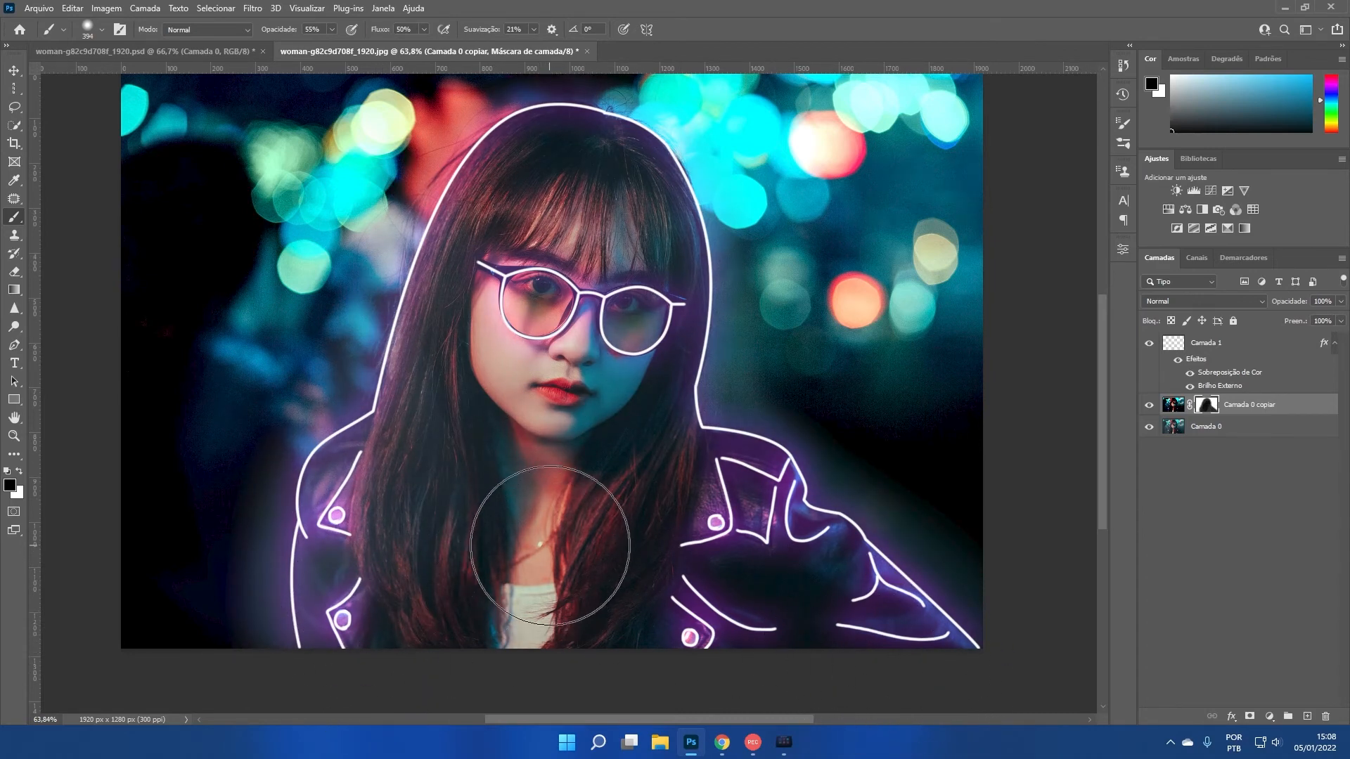
{"action": "key", "text": "x"}
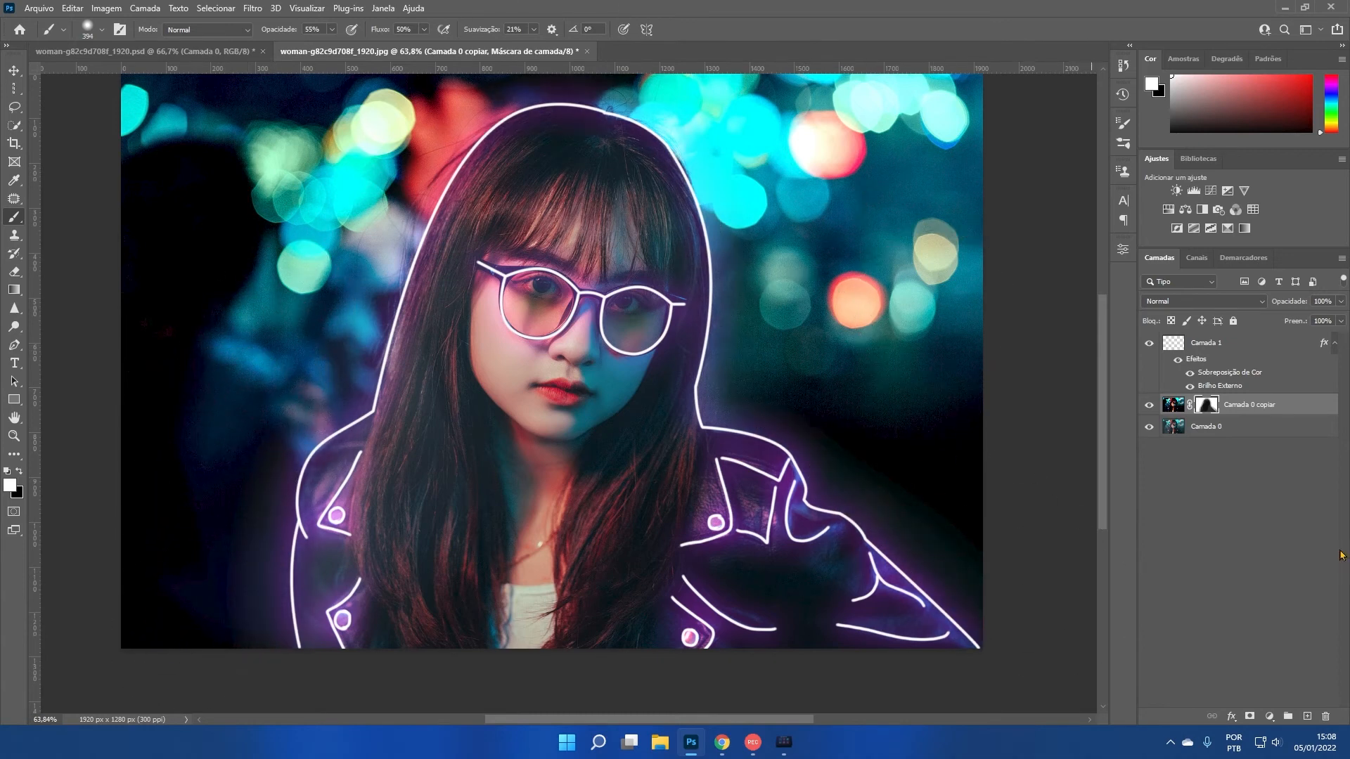
Compare the JPG document with the finished PSD, showing its Camada 2 layer with the Camera Raw filter.
{"action": "key", "text": "v"}
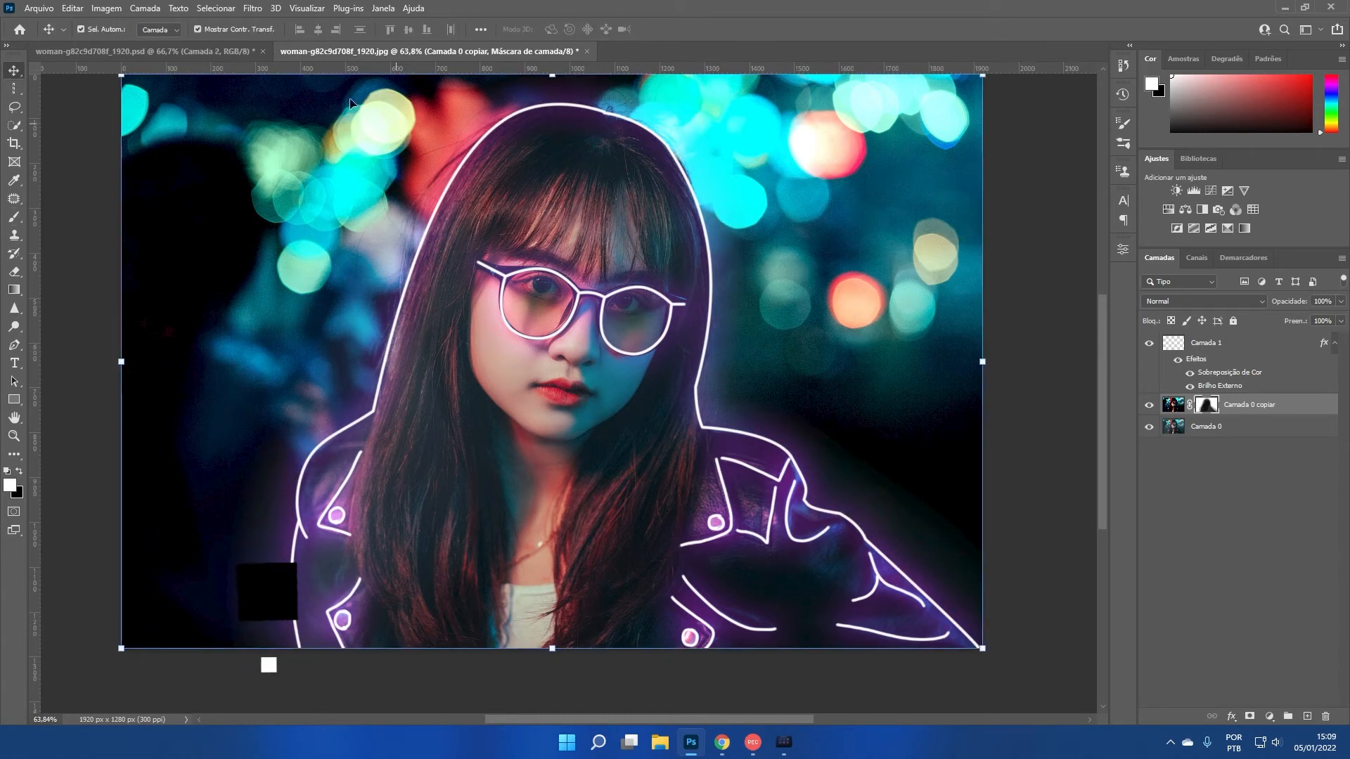
{"action": "left_click", "coordinate": [225, 53]}
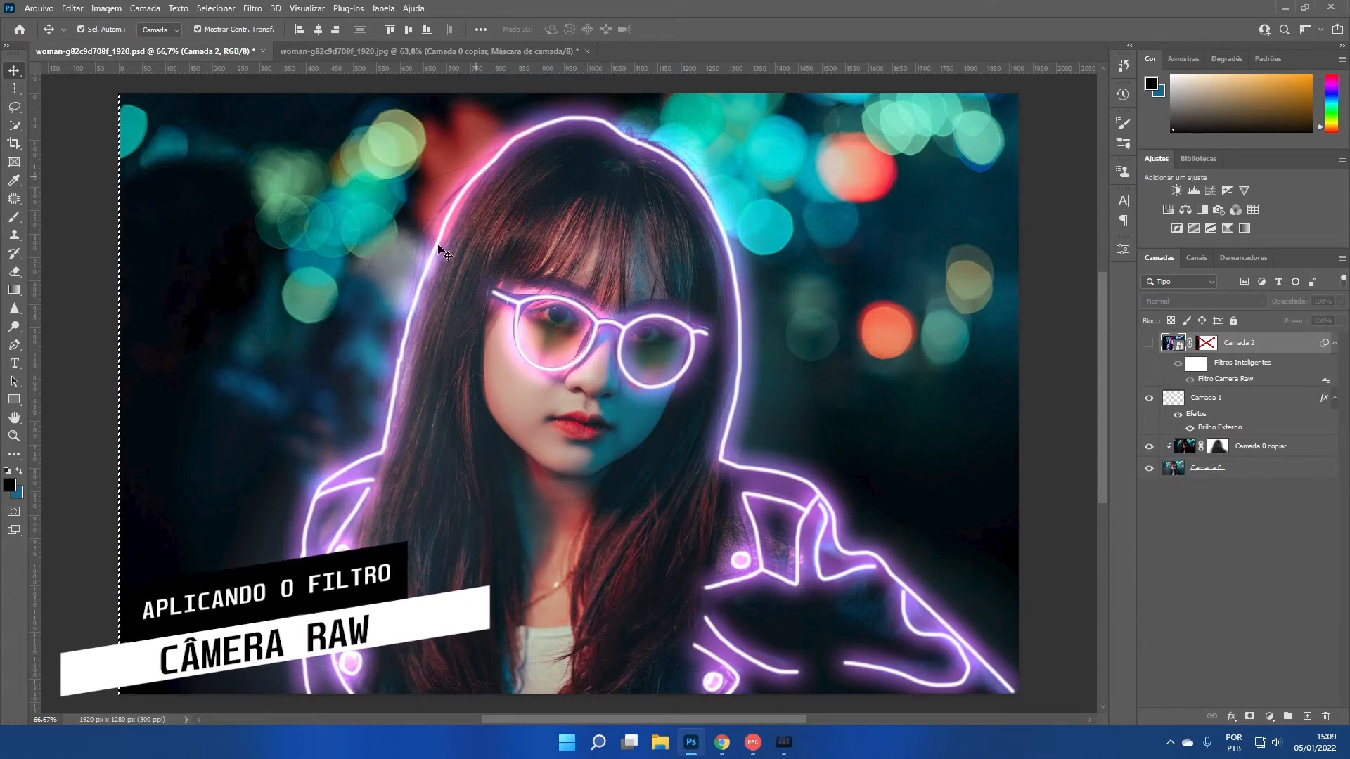
{"action": "left_click", "coordinate": [422, 52]}
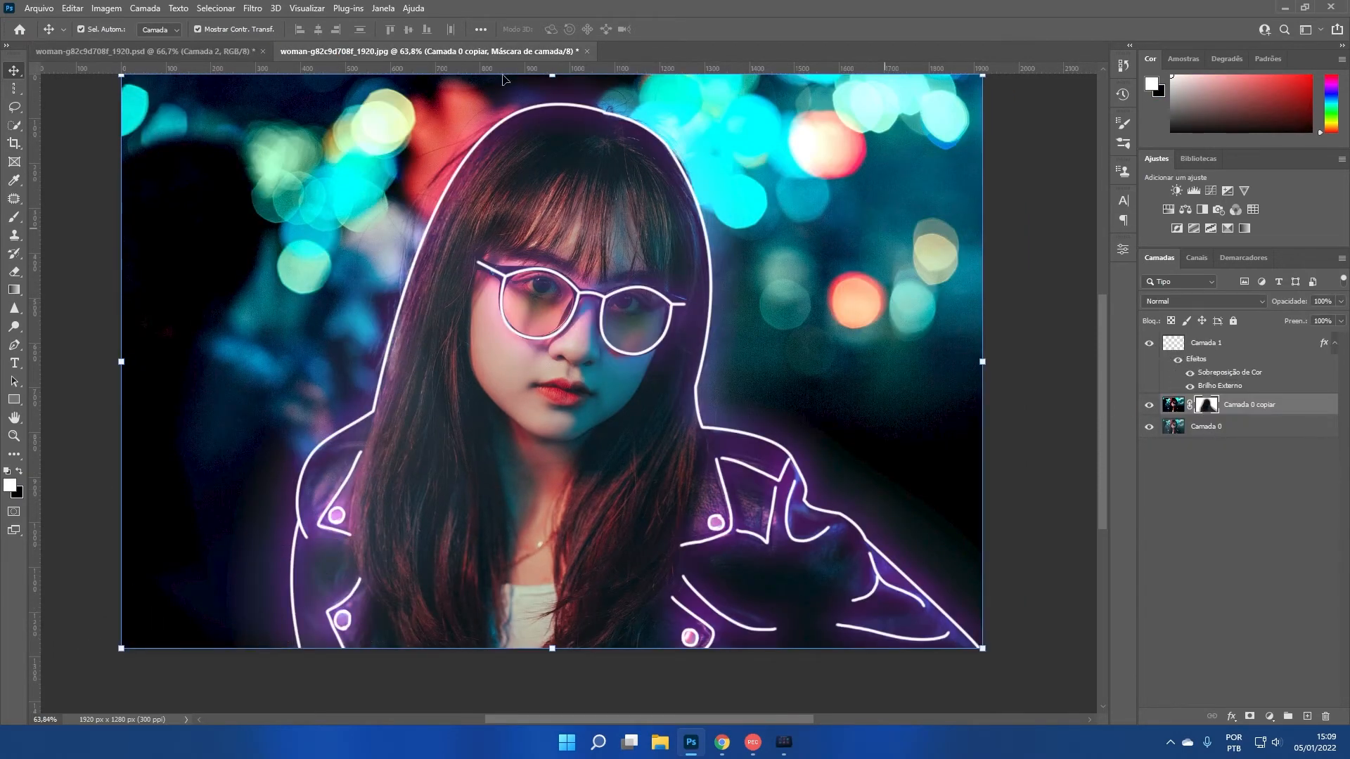
{"action": "left_click", "coordinate": [235, 51]}
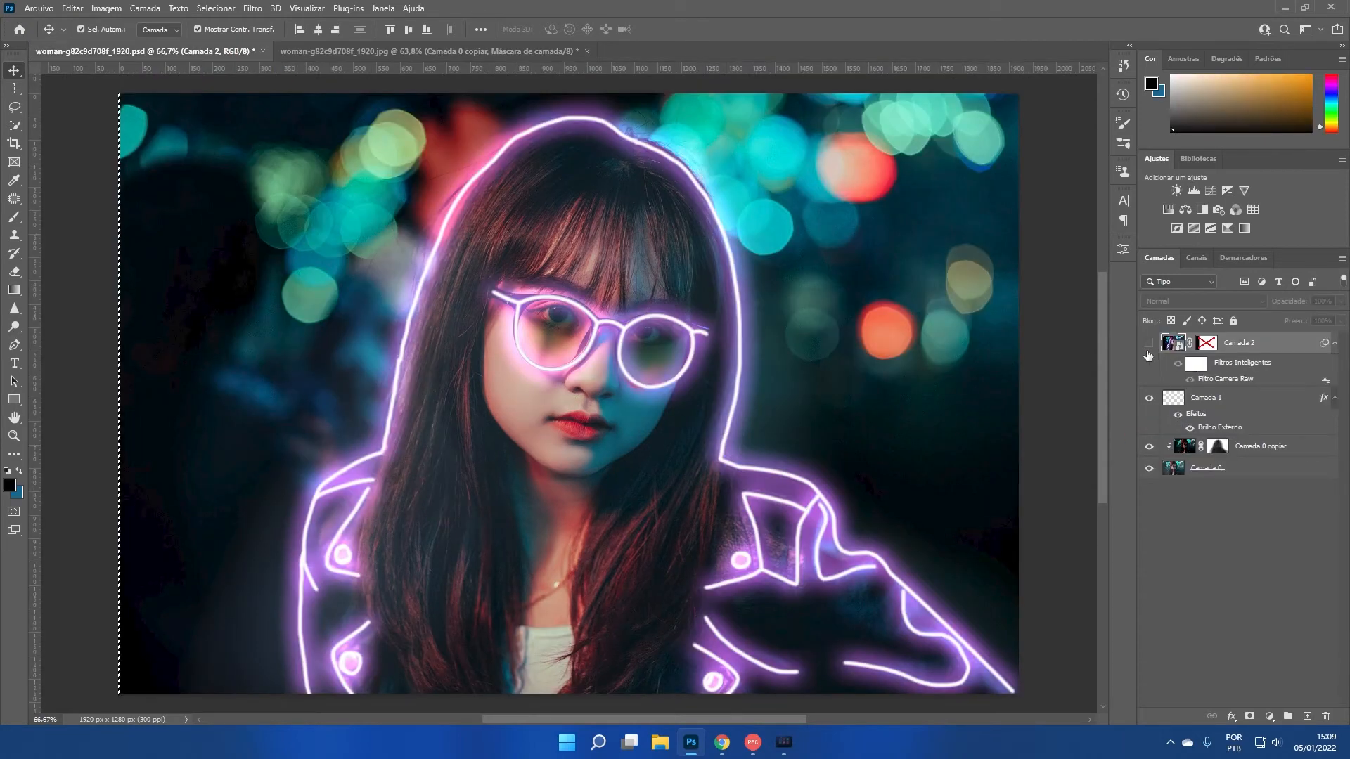
{"action": "left_click", "coordinate": [1150, 344]}
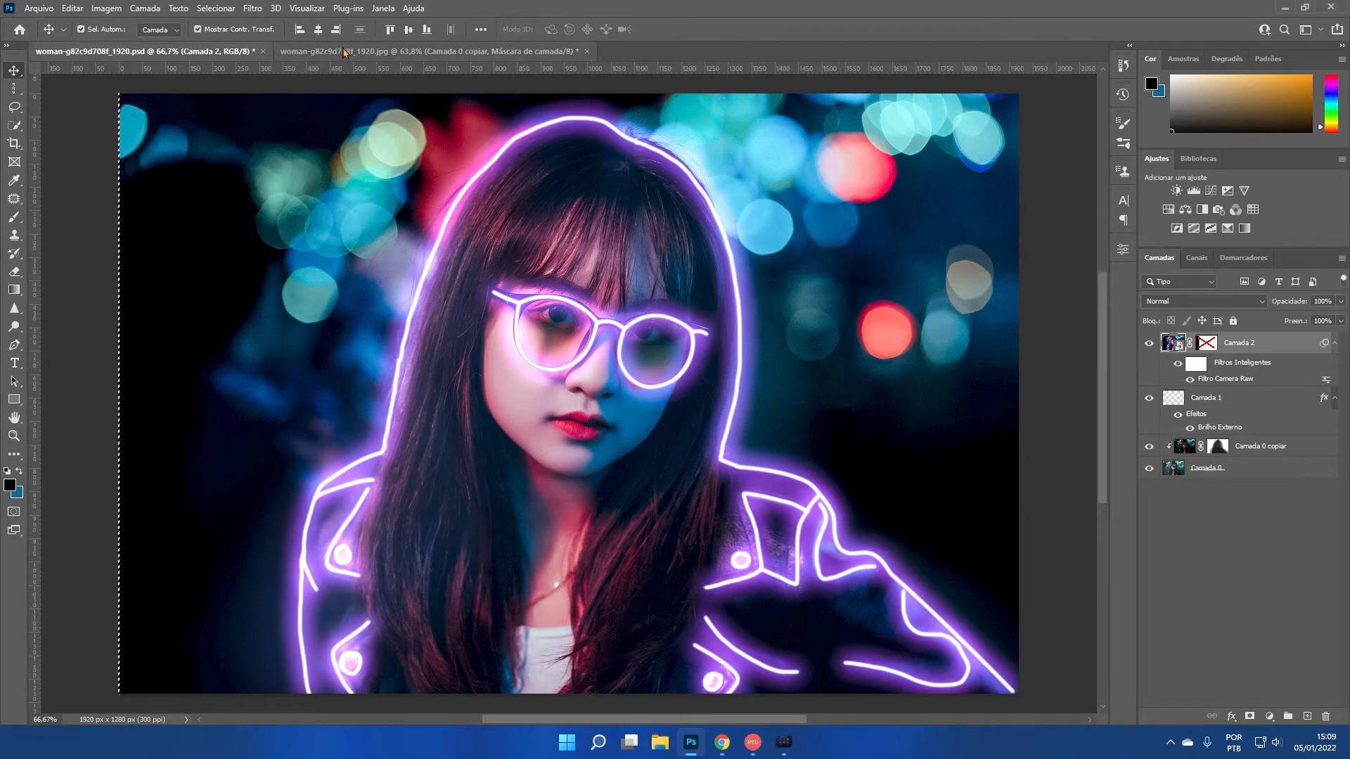
{"action": "left_click", "coordinate": [422, 52]}
Select all layers from Camada 1 to Camada 0 and stamp them into a new merged layer on top.
{"action": "left_click", "coordinate": [1195, 344]}
{"action": "left_click", "coordinate": [1175, 427], "text": "shift"}
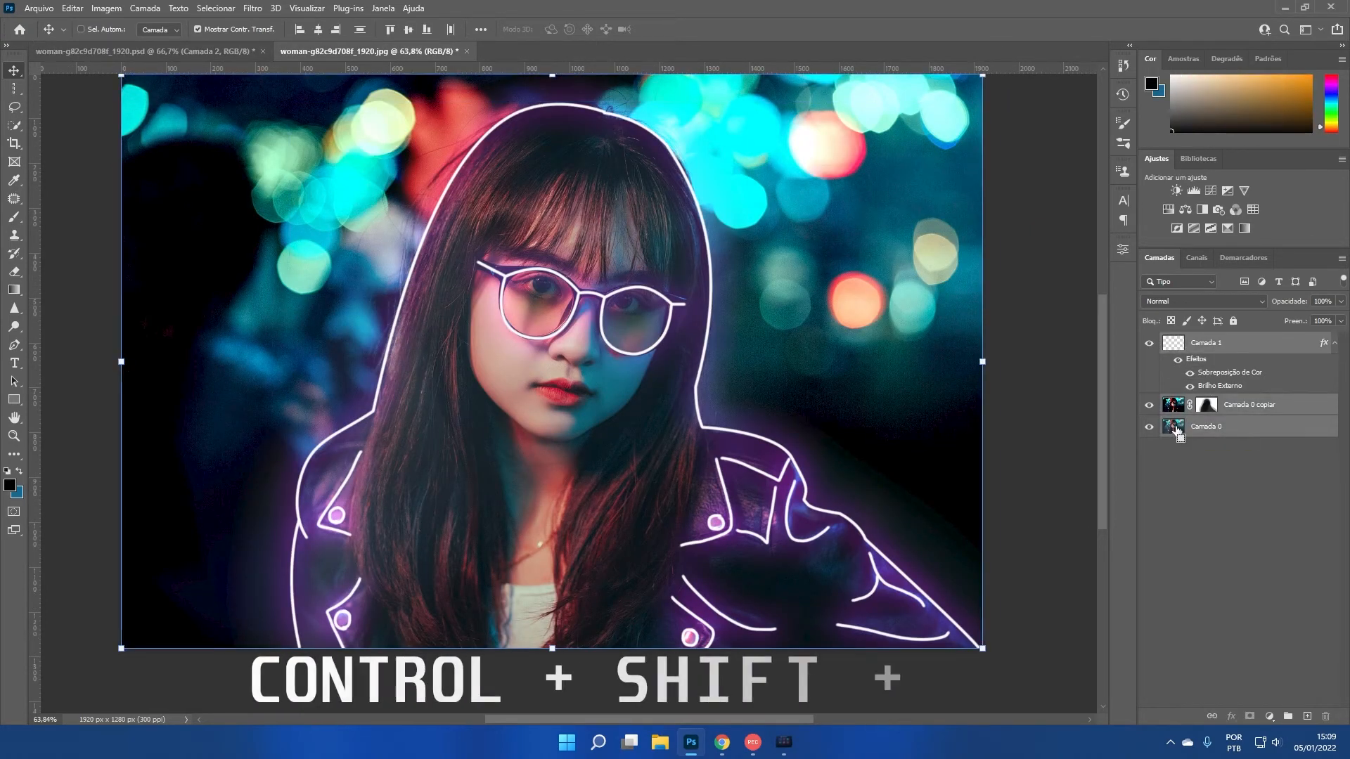
{"action": "key", "text": "ctrl+shift+alt+e"}
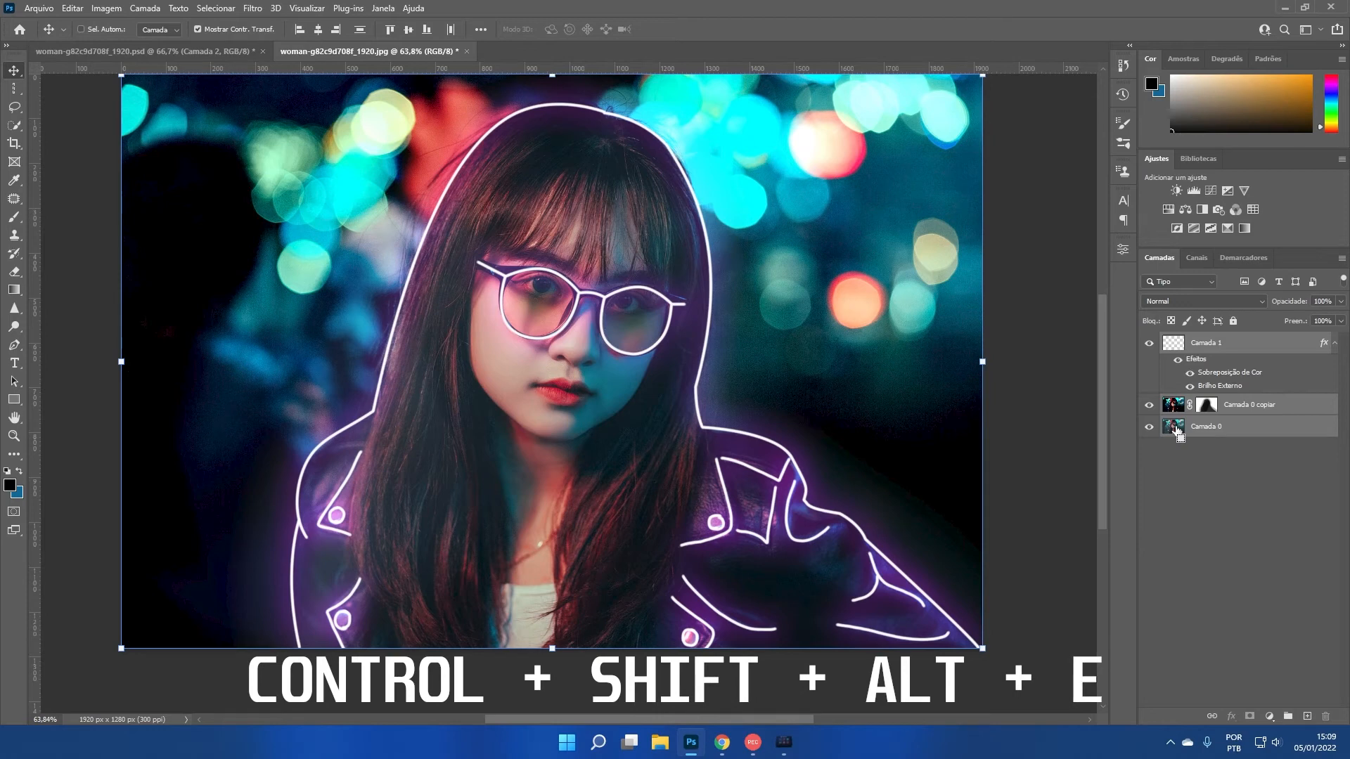
{"action": "key", "text": "ctrl+shift+alt+e"}
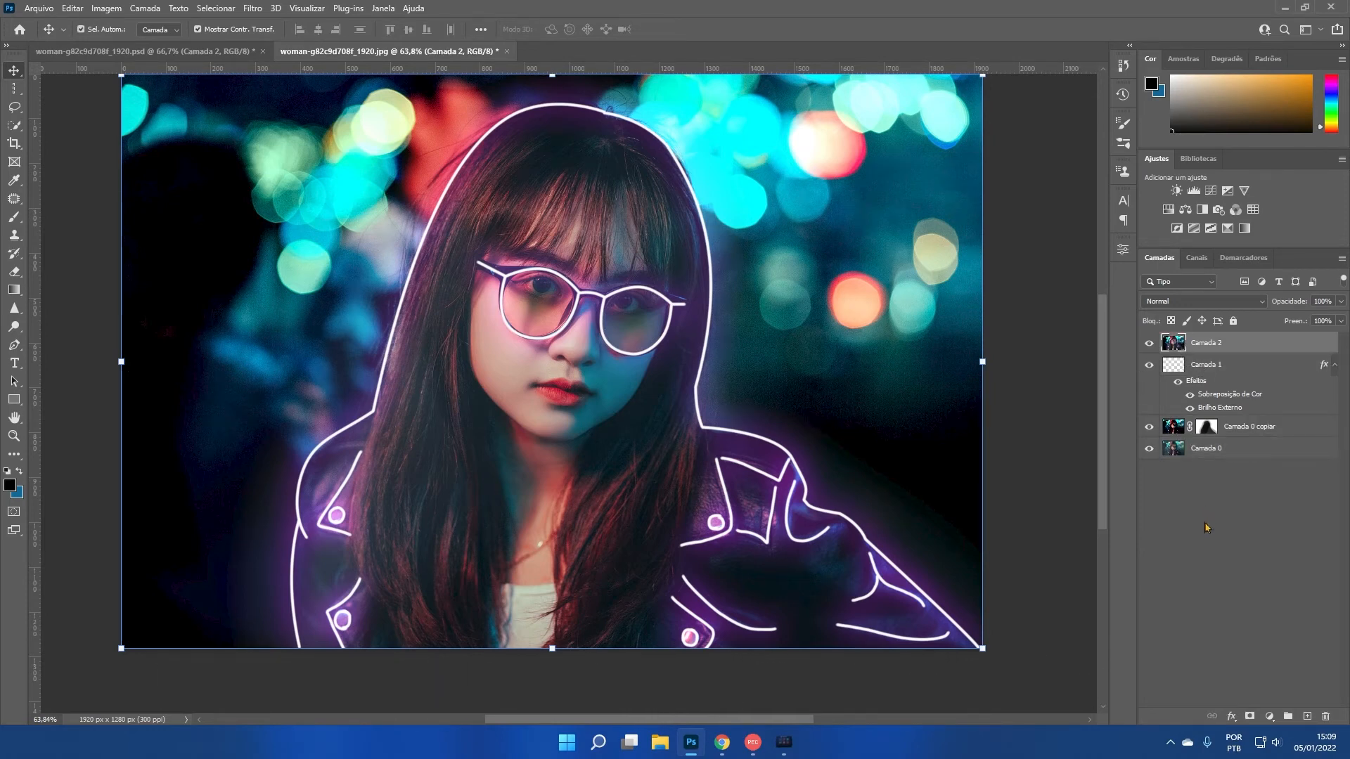
Hide every layer except Camada 2 and convert Camada 2 into a smart object.
{"action": "left_click", "coordinate": [1148, 343], "text": "alt"}
{"action": "right_click", "coordinate": [1184, 347]}
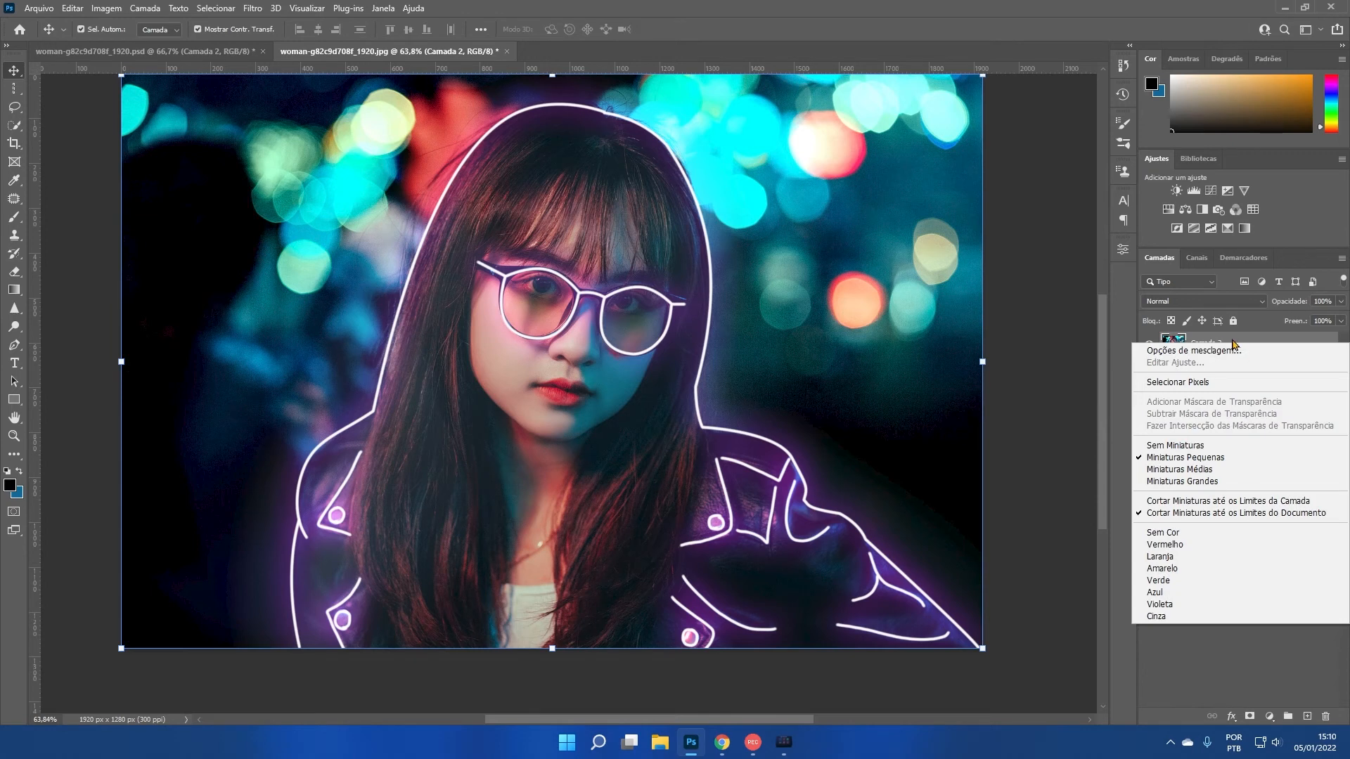
{"action": "left_click", "coordinate": [1171, 340]}
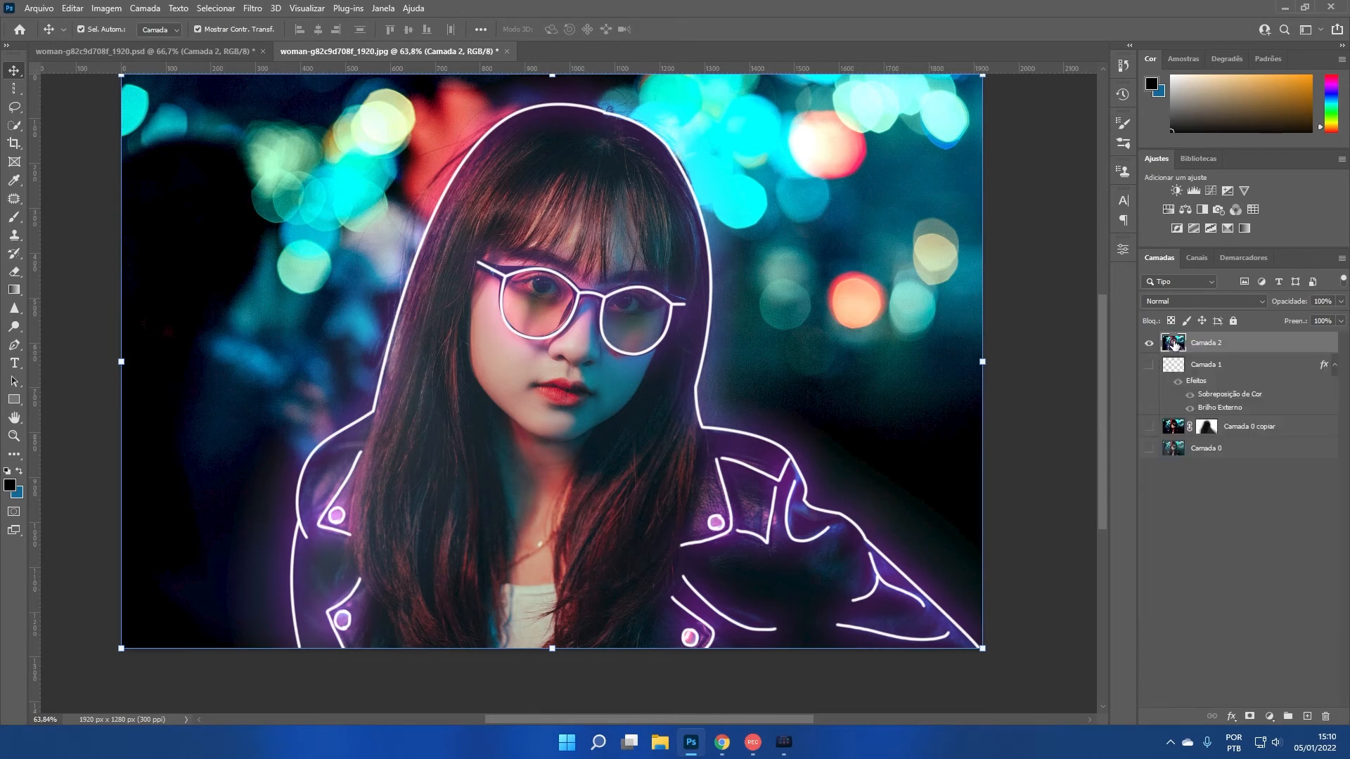
{"action": "right_click", "coordinate": [1175, 344]}
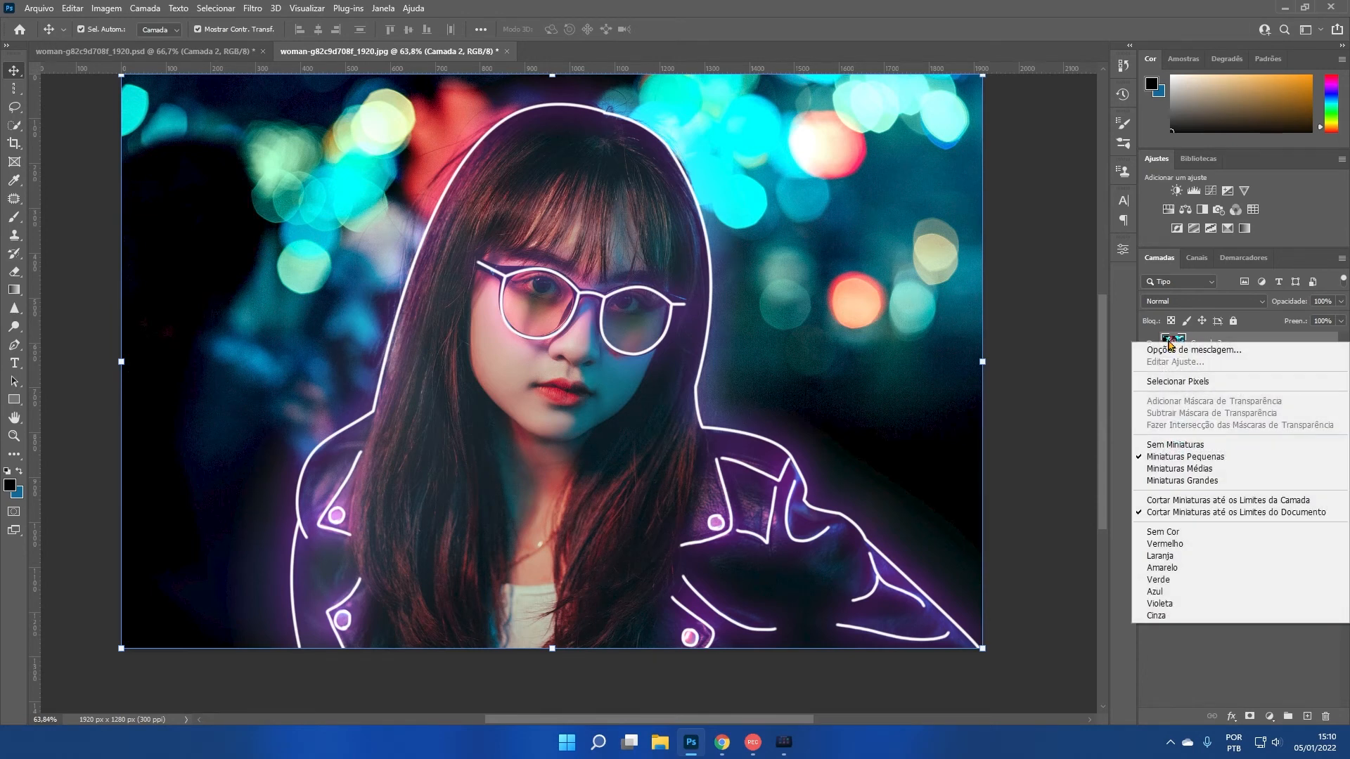
{"action": "left_click", "coordinate": [1171, 342]}
{"action": "right_click", "coordinate": [1230, 347]}
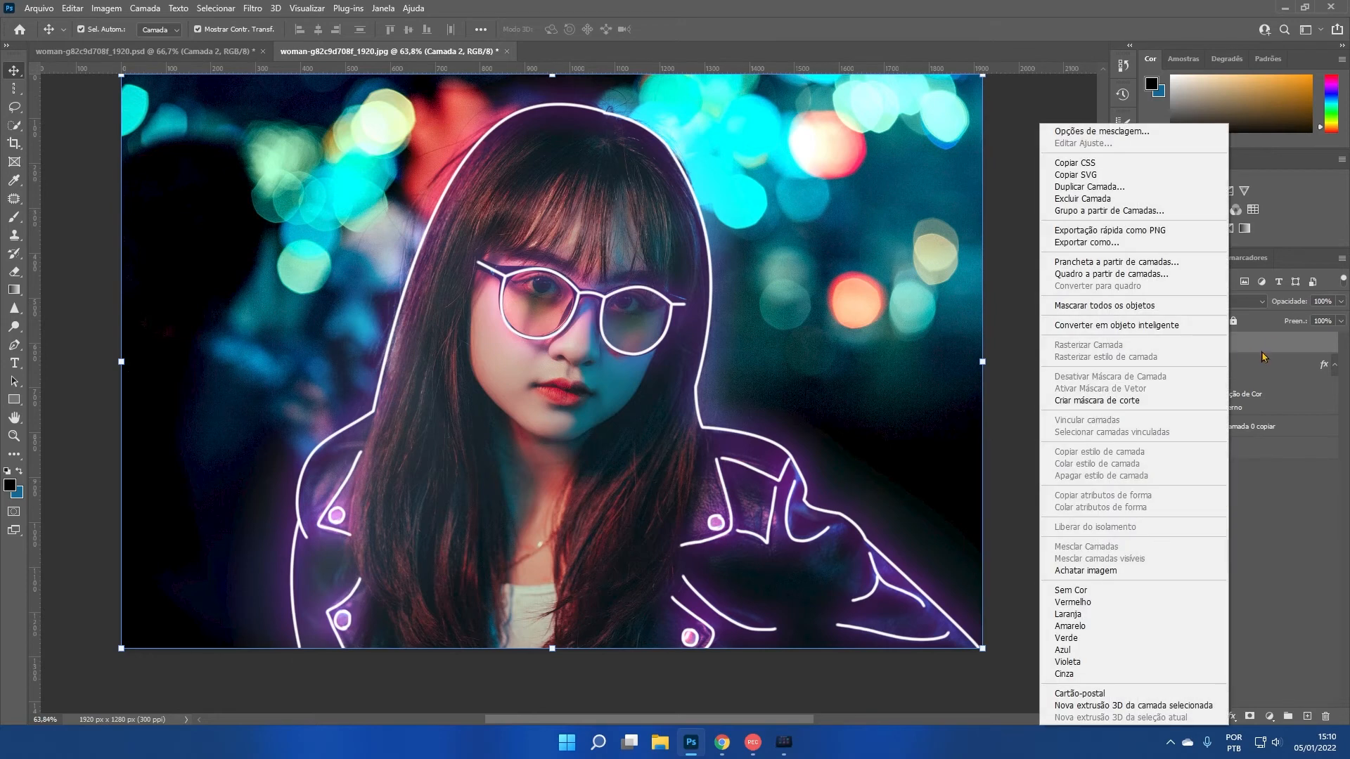
{"action": "left_click", "coordinate": [1167, 328]}
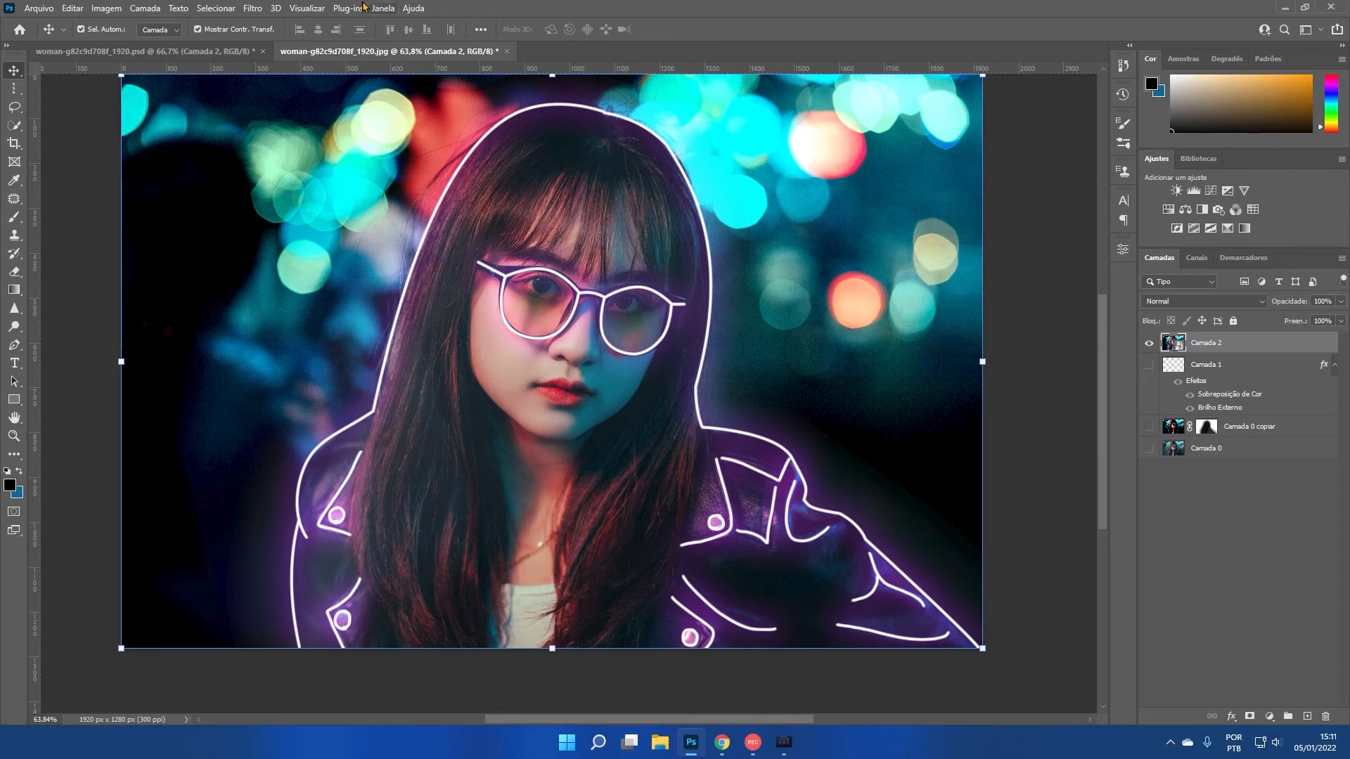
Open the Camera Raw filter on Camada 2 and set Temperatura to -23 and Colorir to +21 in the basic adjustments.
{"action": "left_click", "coordinate": [255, 10]}
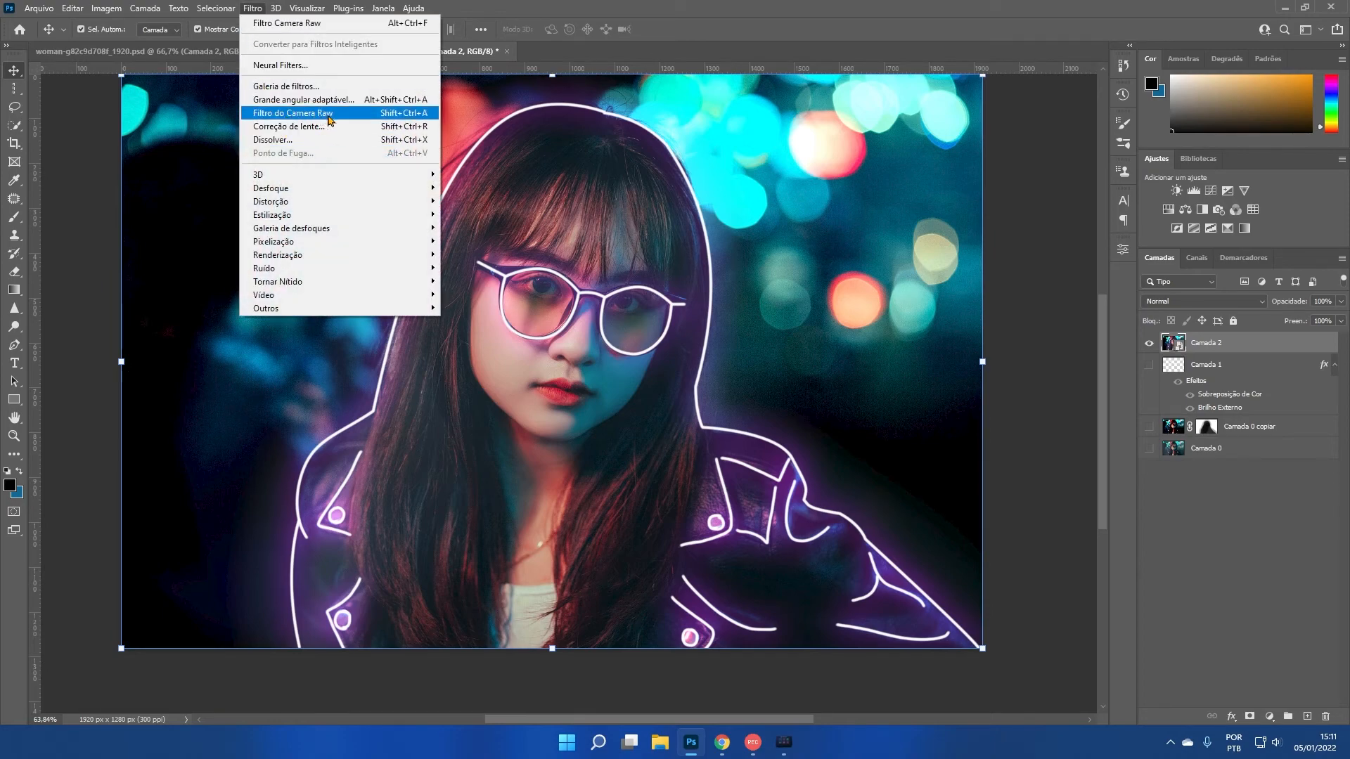
{"action": "left_click", "coordinate": [361, 121]}
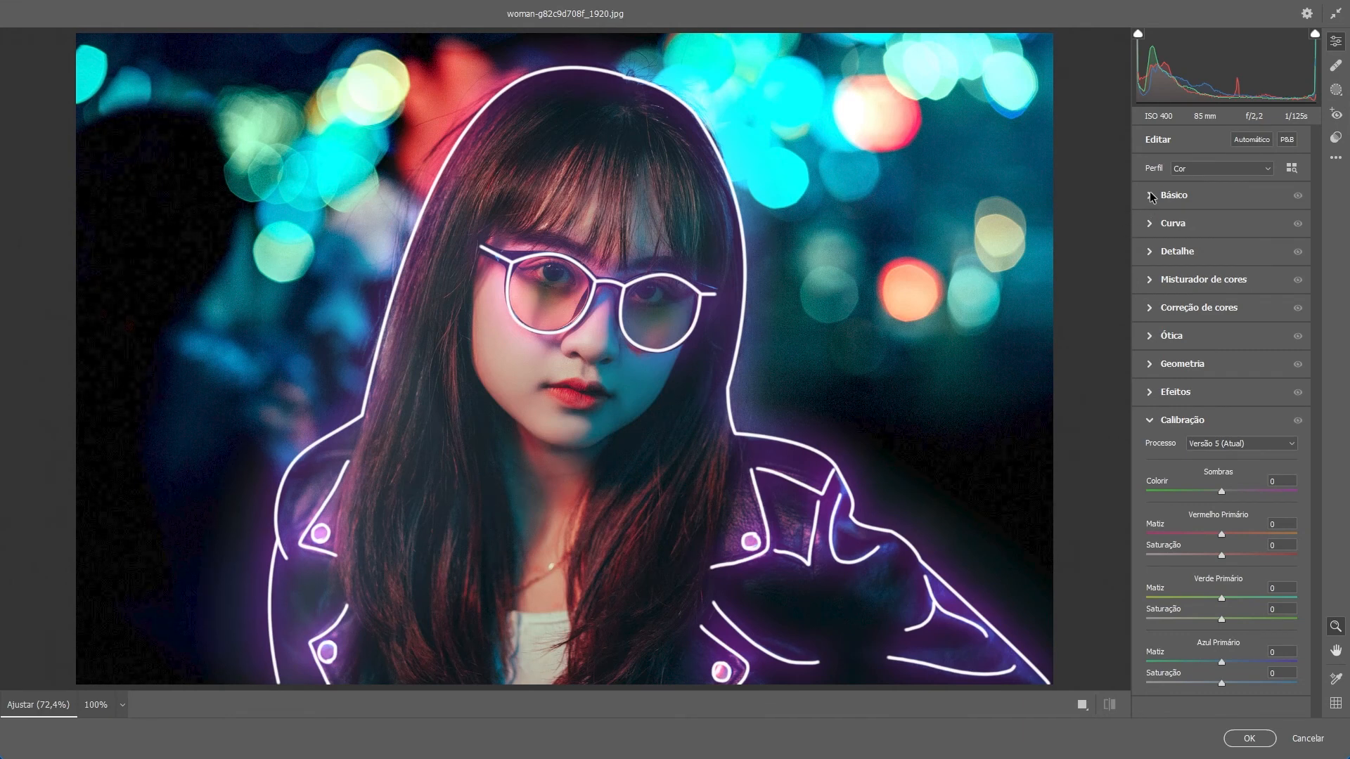
{"action": "left_click", "coordinate": [1151, 195]}
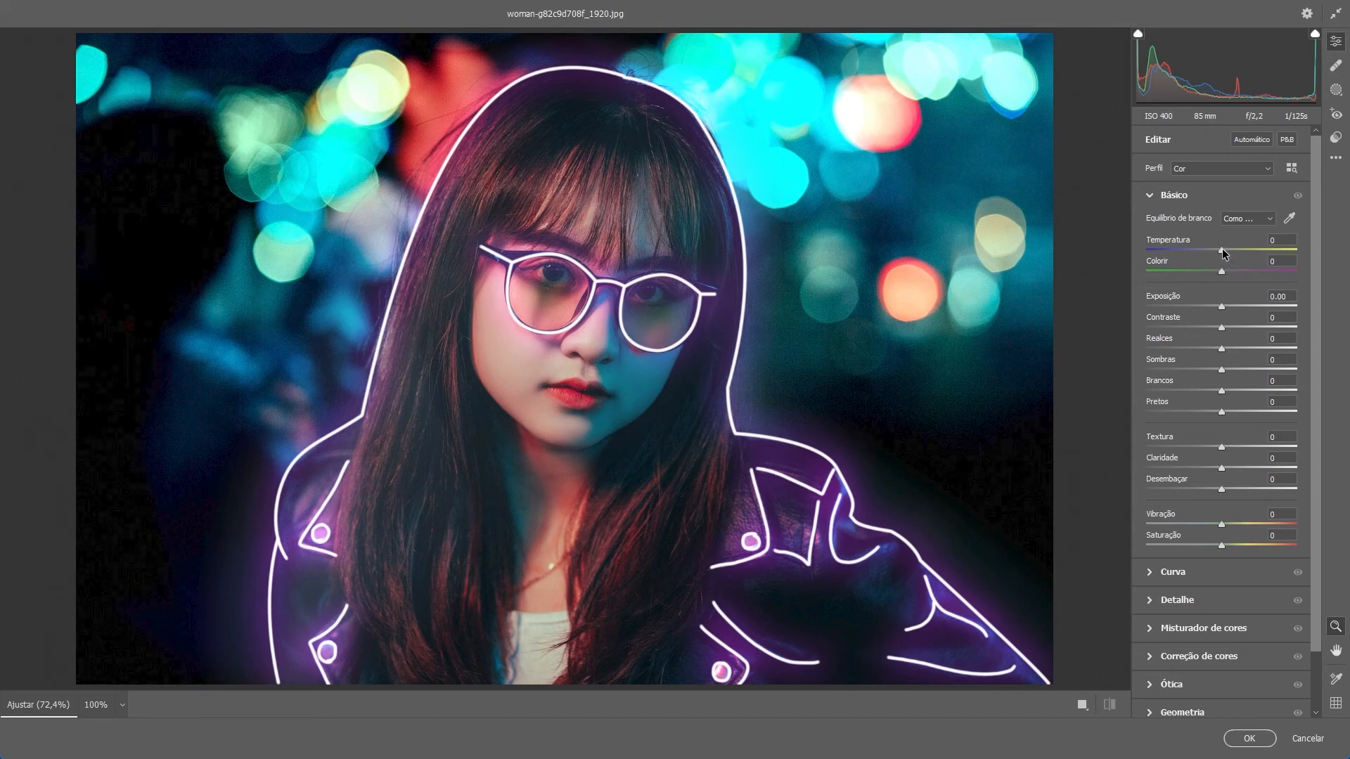
{"action": "left_click_drag", "start_coordinate": [1222, 251], "coordinate": [1238, 276]}
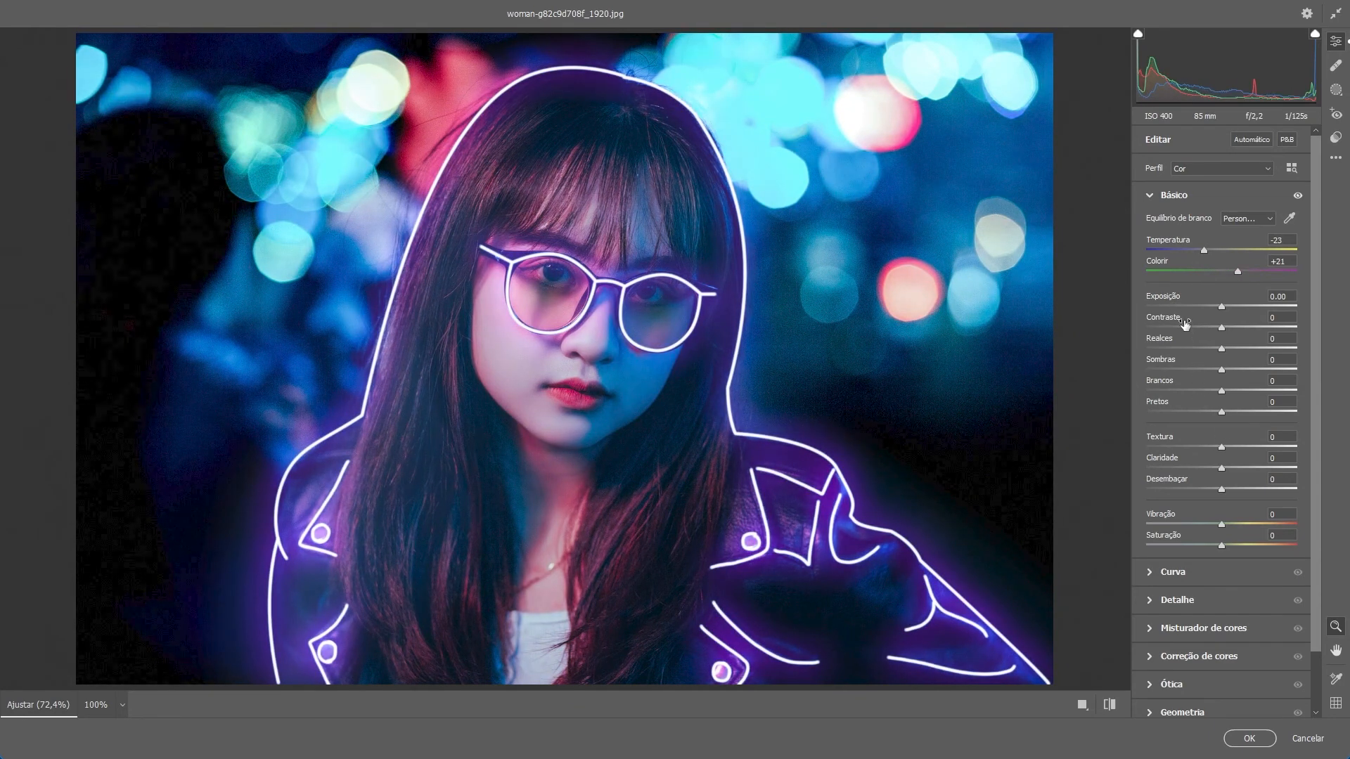
Try Exposição at -0.65 and Contraste at -8, and reset both to their defaults.
{"action": "mouse_move", "coordinate": [1168, 301]}
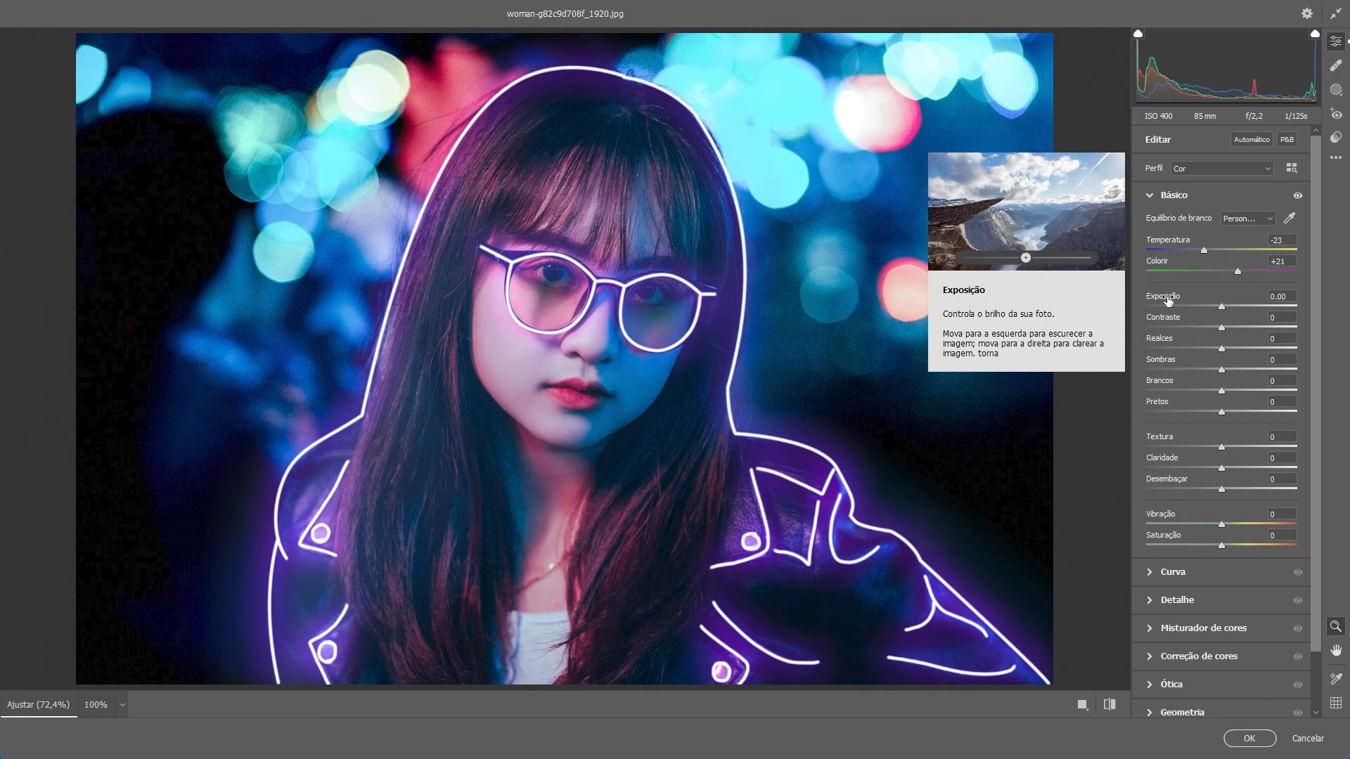
{"action": "left_click_drag", "start_coordinate": [1222, 307], "coordinate": [1216, 340]}
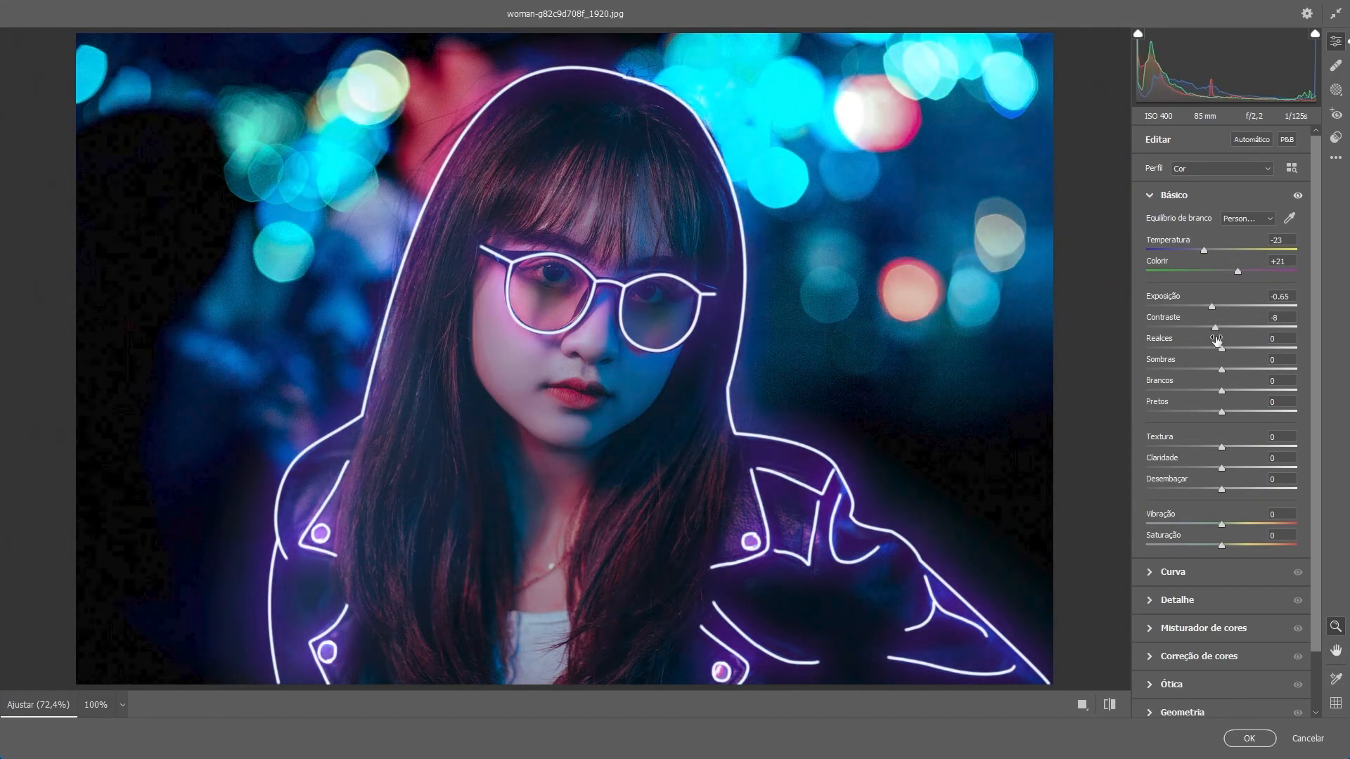
{"action": "double_click", "coordinate": [1215, 328]}
{"action": "double_click", "coordinate": [1212, 307]}
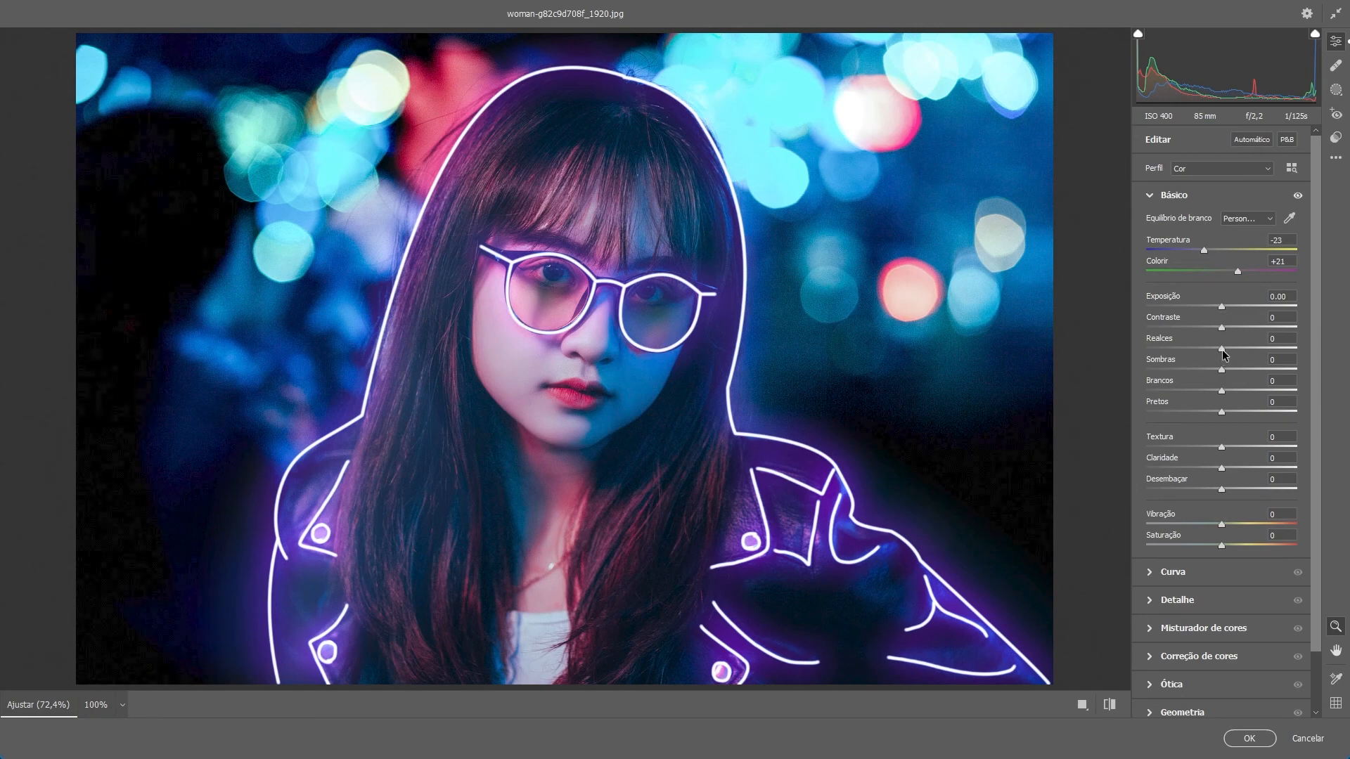
Adjust Realces, set the shadow tint under Calibração to -9, and apply the Camera Raw filter to Camada 2.
{"action": "left_click_drag", "start_coordinate": [1222, 349], "coordinate": [1238, 353]}
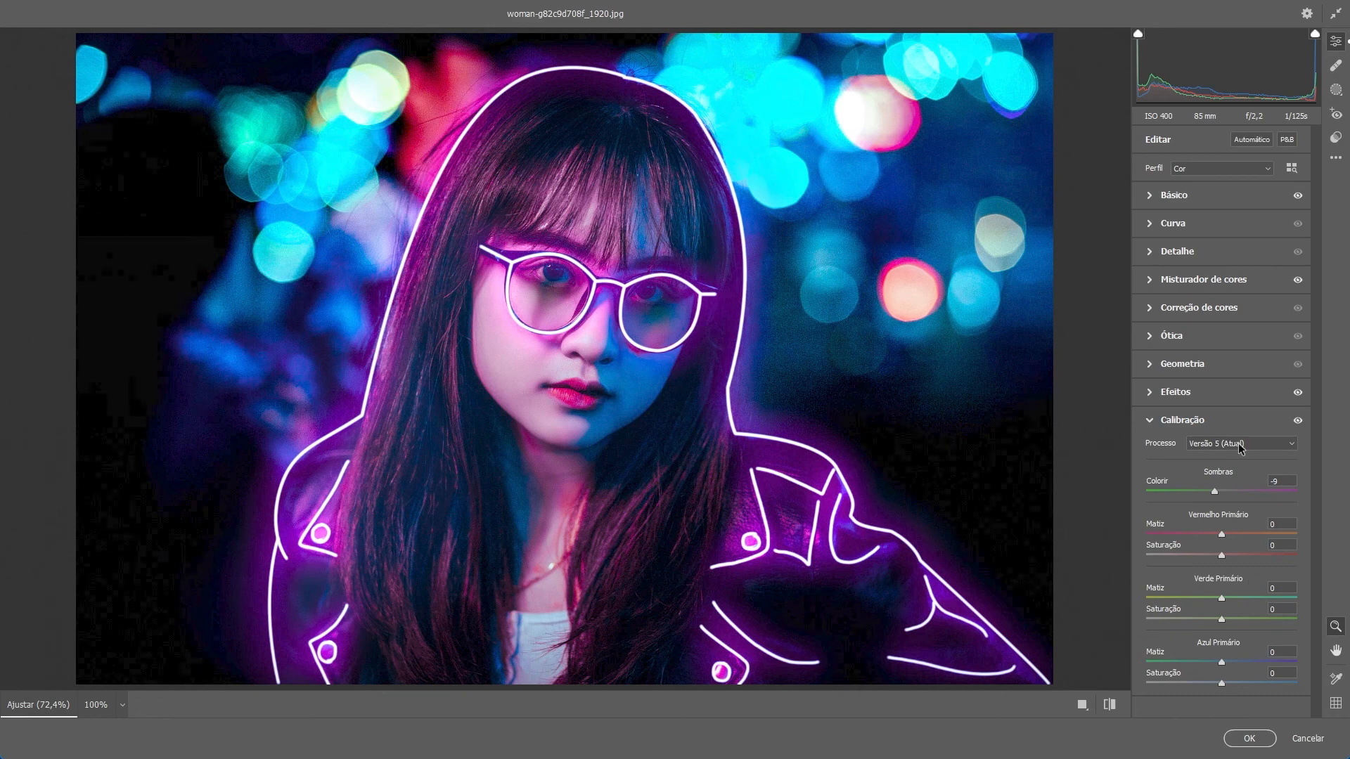
{"action": "left_click", "coordinate": [1250, 739]}
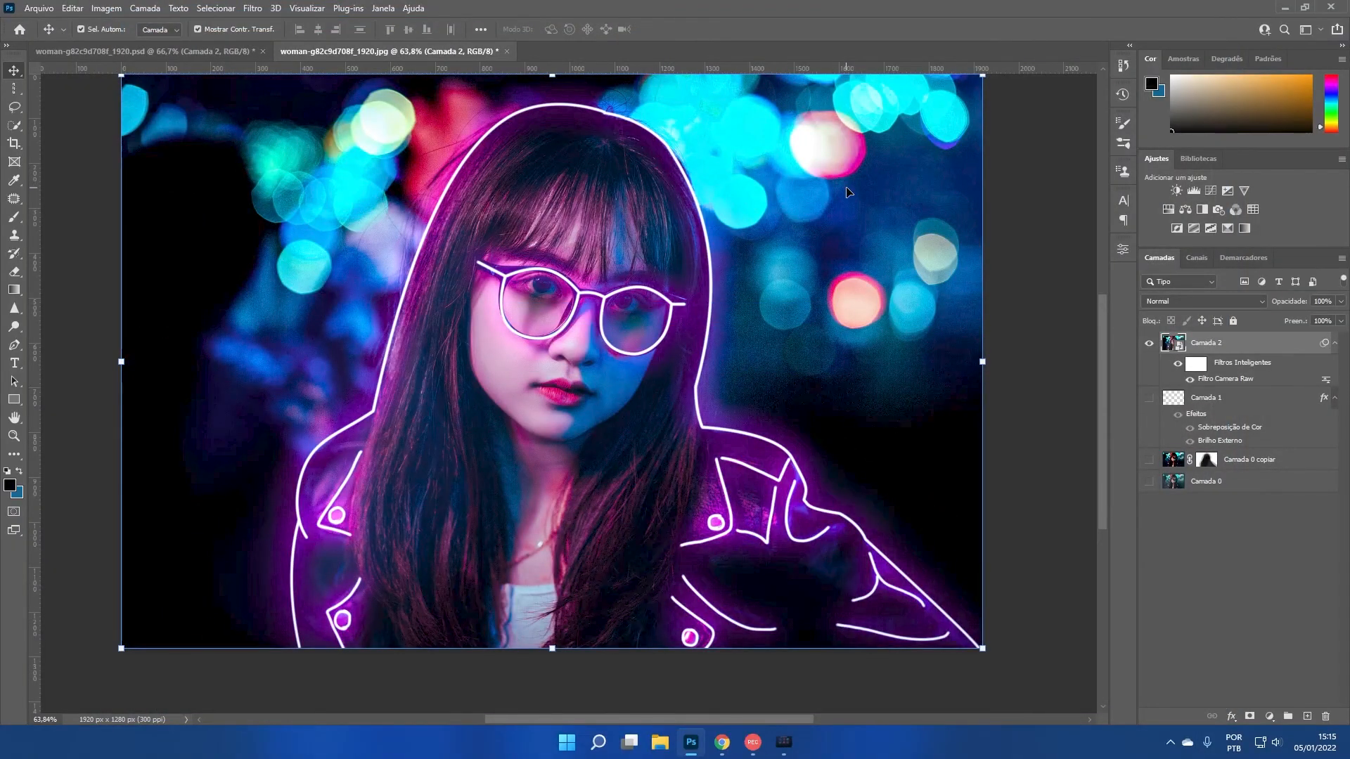
Compare the filtered JPG document with the reference PSD version and return to the JPG.
{"action": "left_click", "coordinate": [196, 52]}
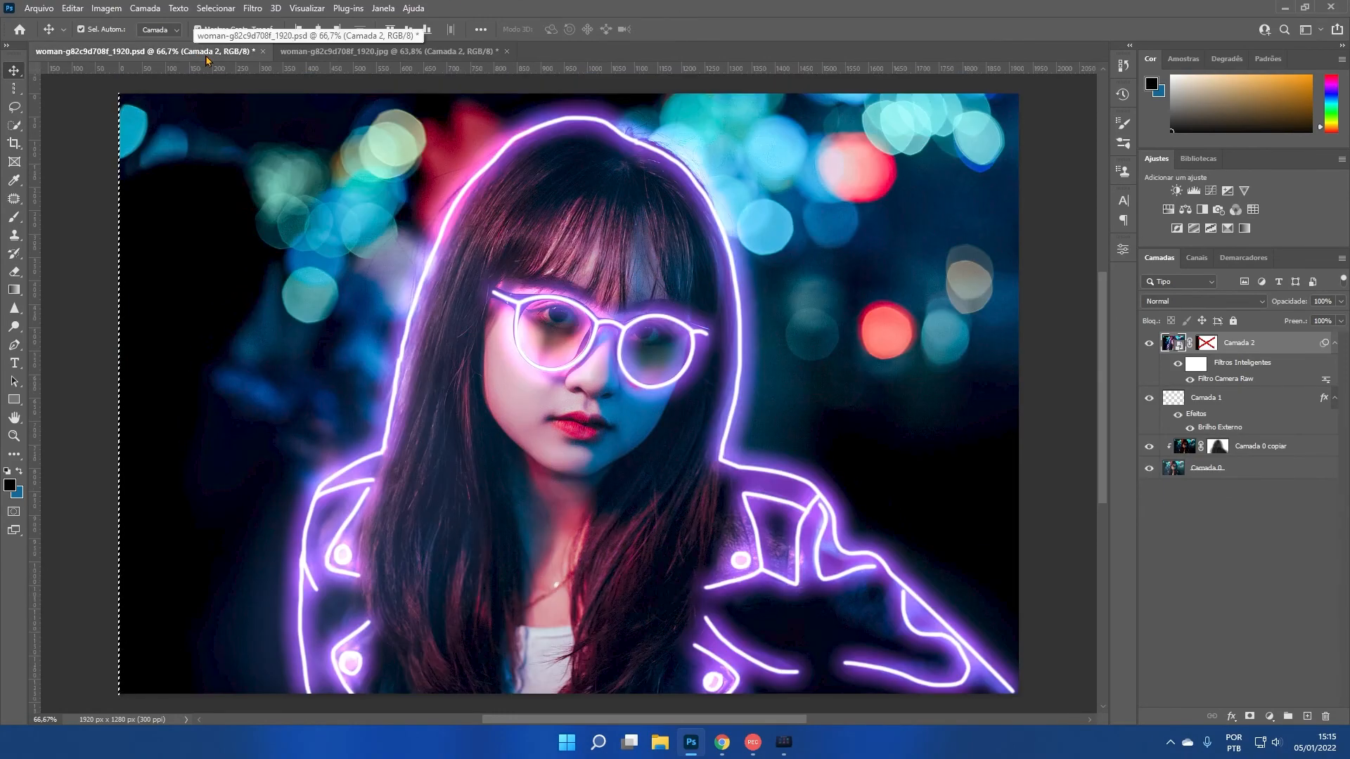
{"action": "left_click", "coordinate": [302, 54]}
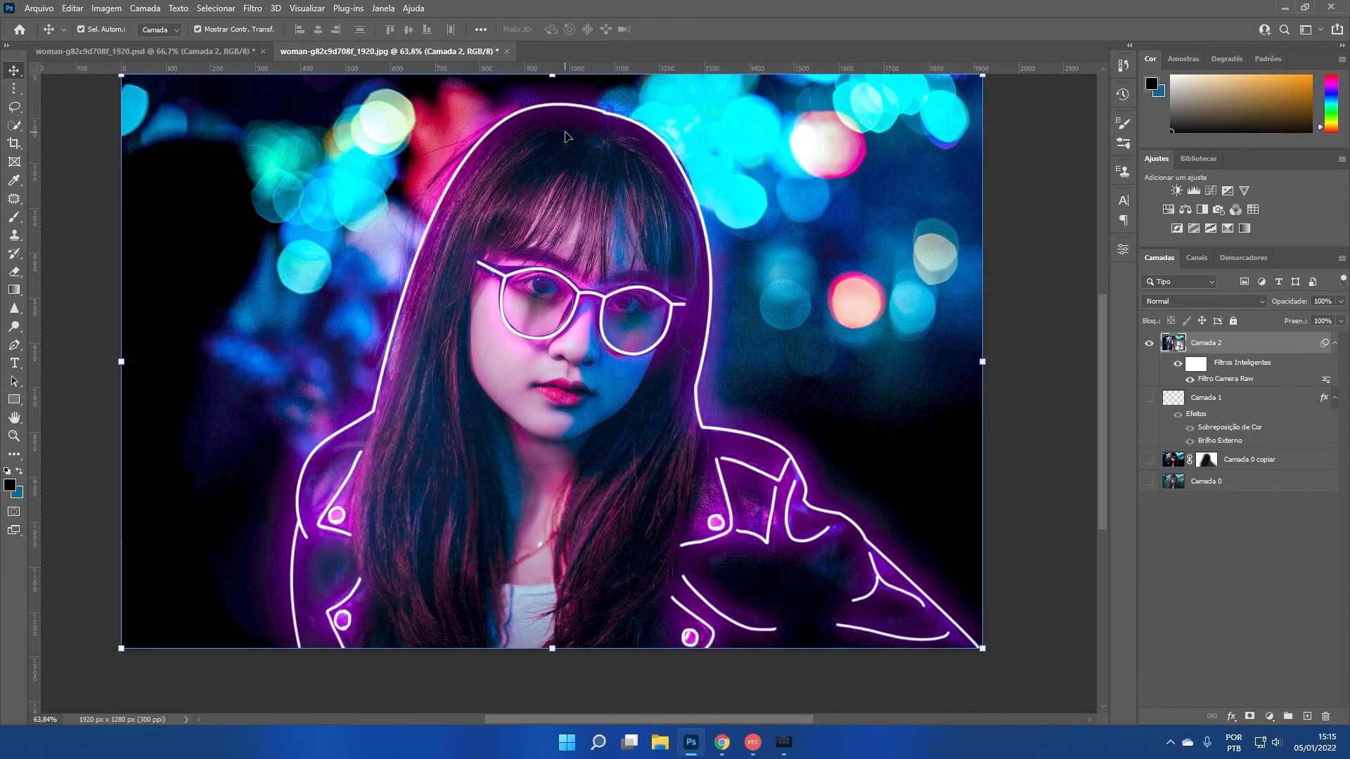